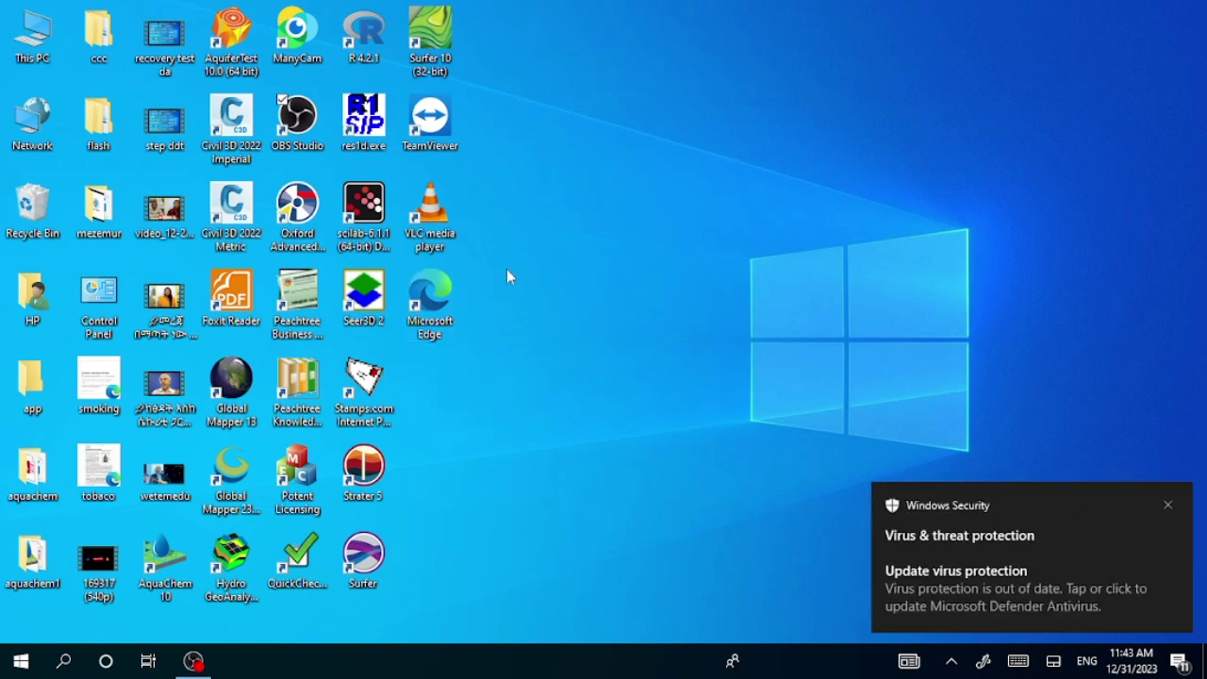
Launch AquaChem 10 and start a new project named "choice water".
double_click(165, 564)
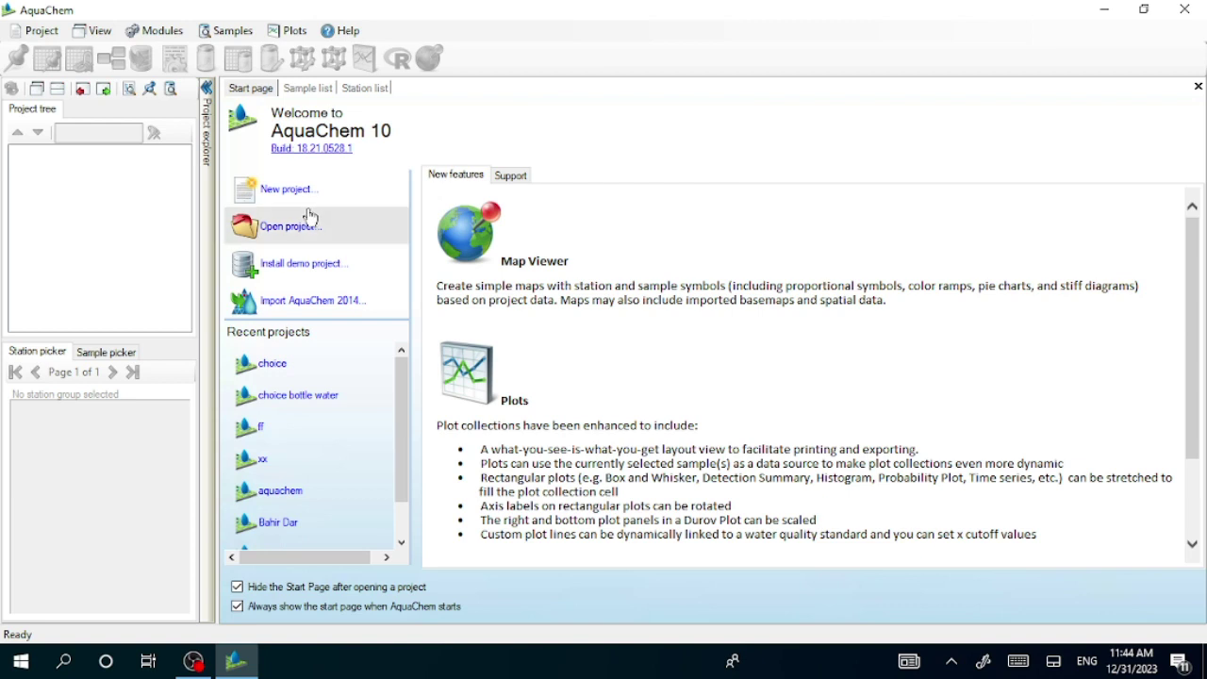
click(40, 31)
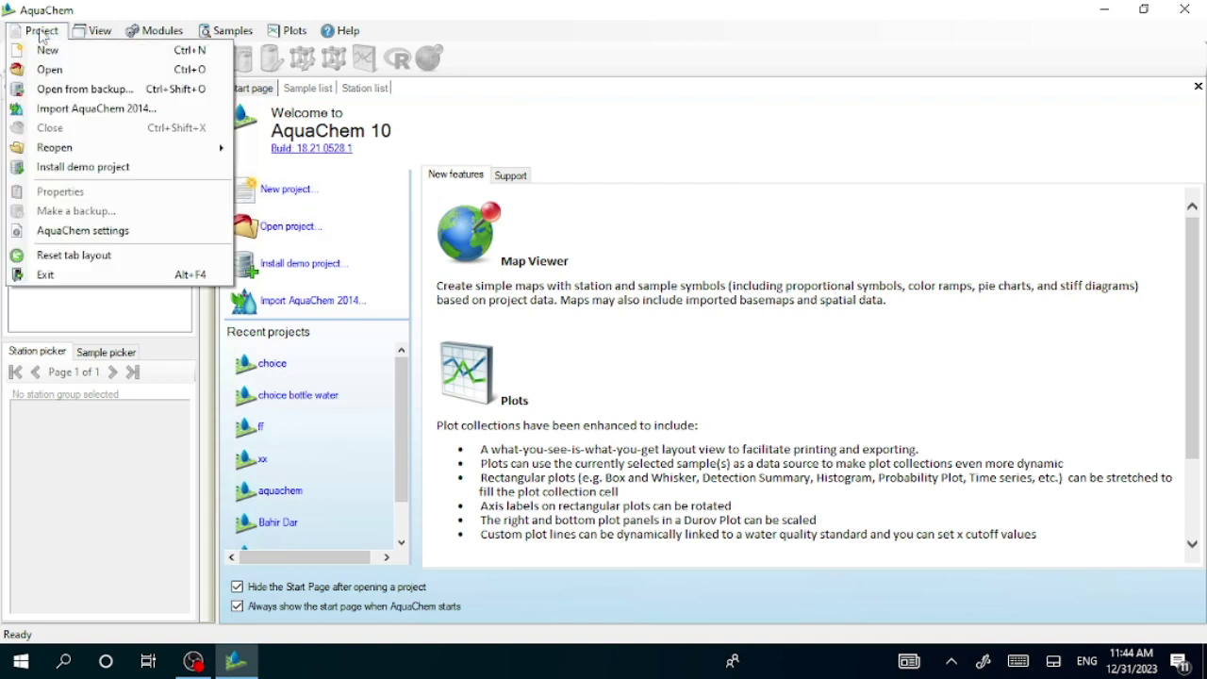
click(83, 53)
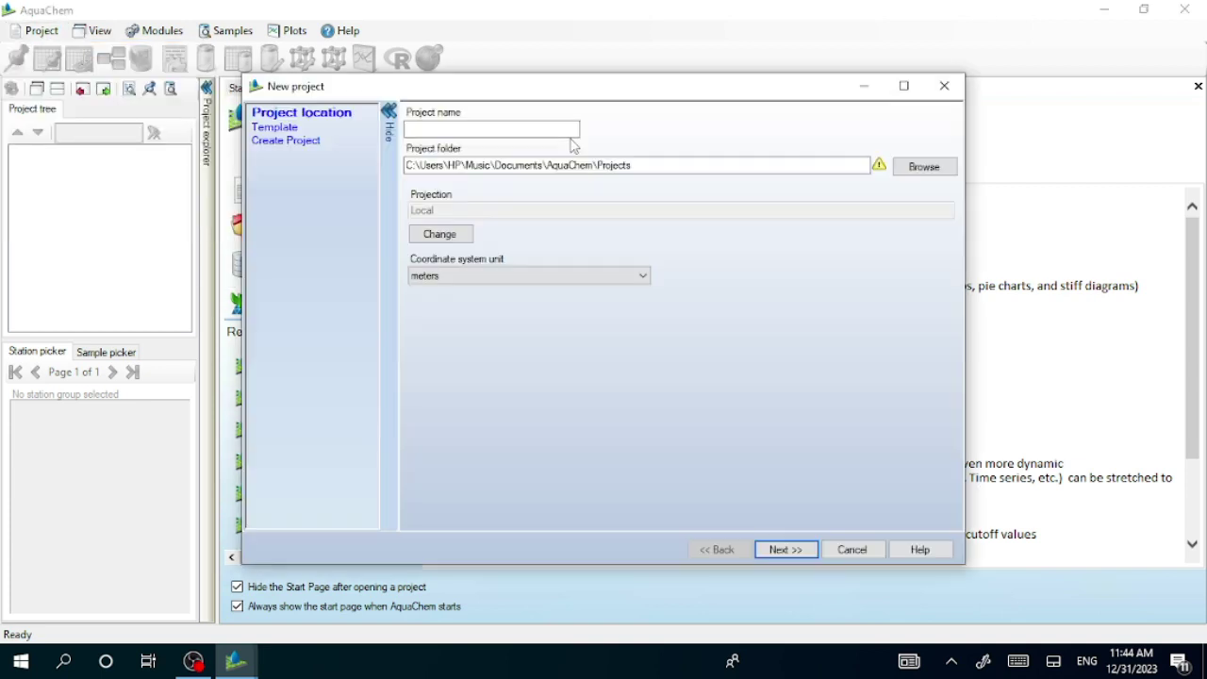
click(453, 127)
text(ch)
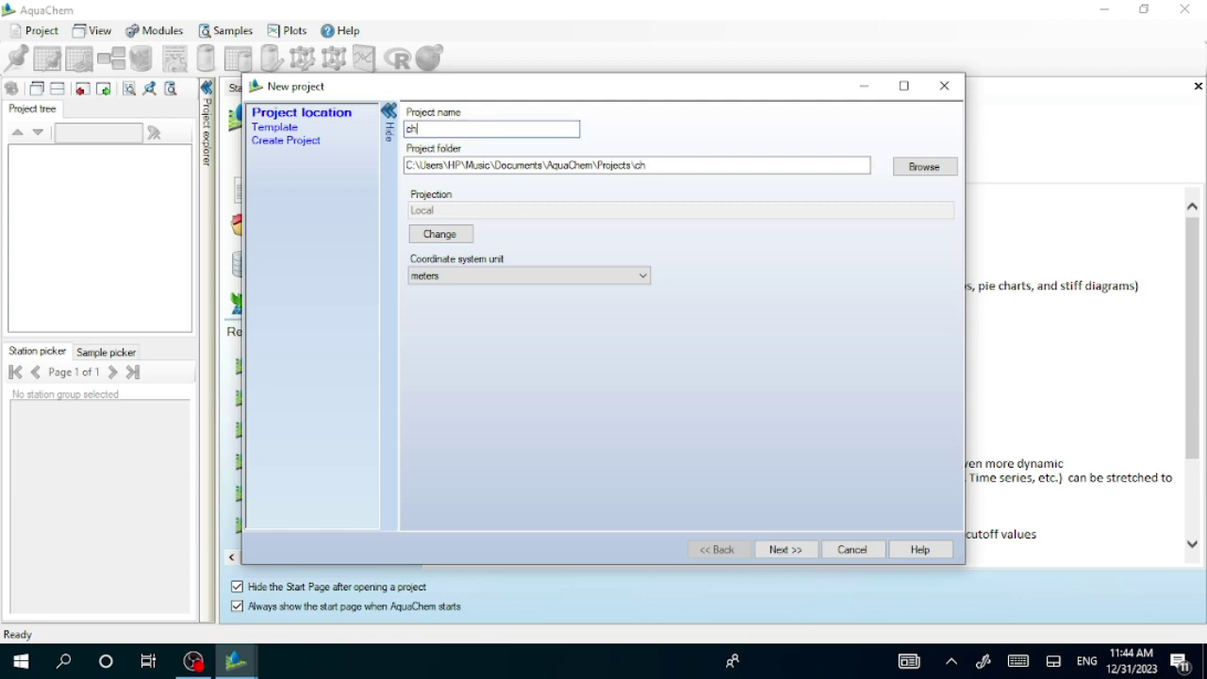
text(oice water)
Create a new folder named "choice" on the Desktop and set it as the project folder.
click(925, 172)
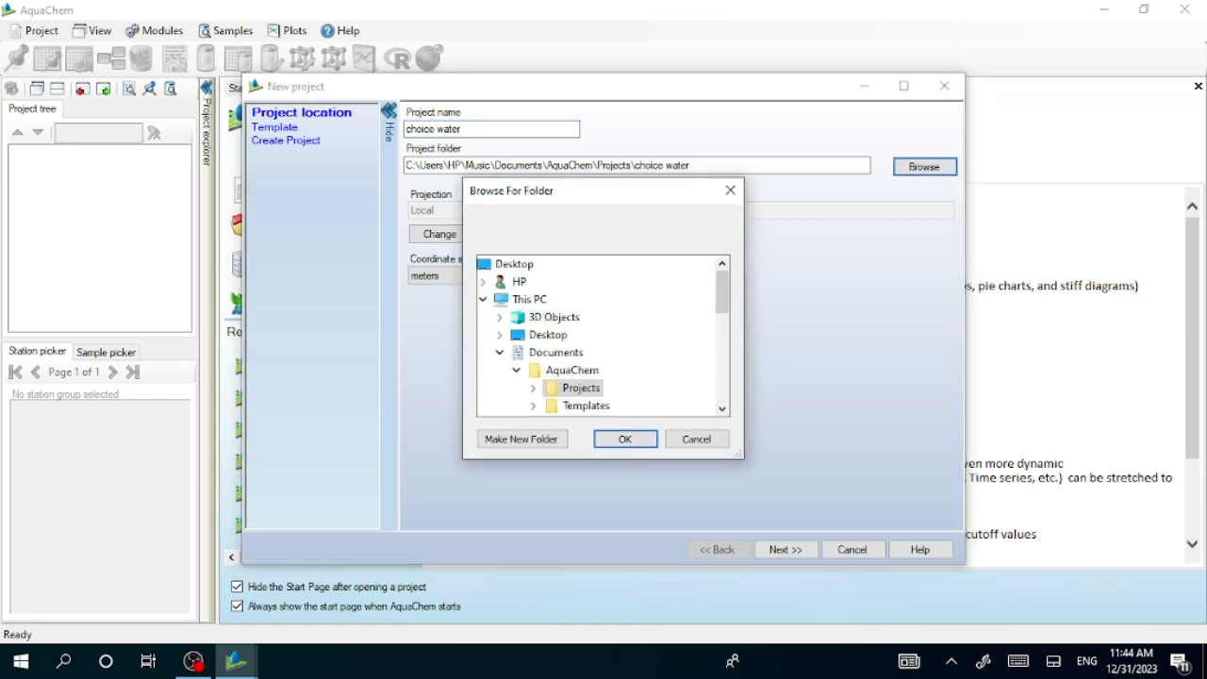
click(549, 338)
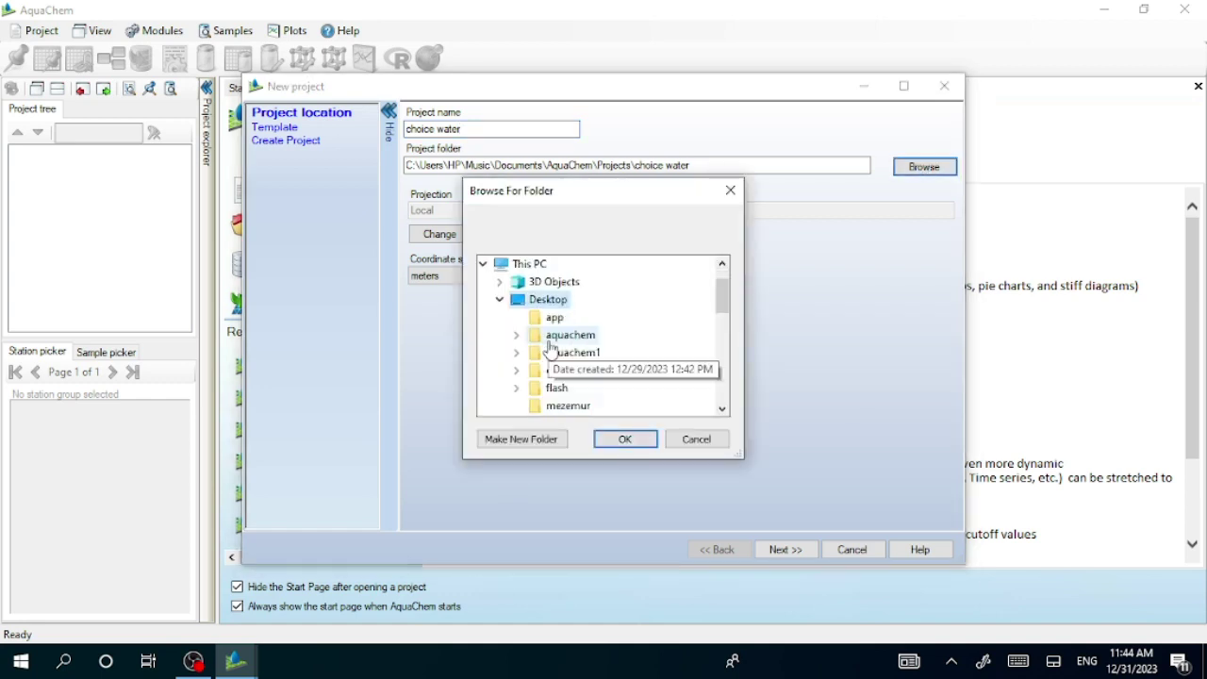
click(527, 440)
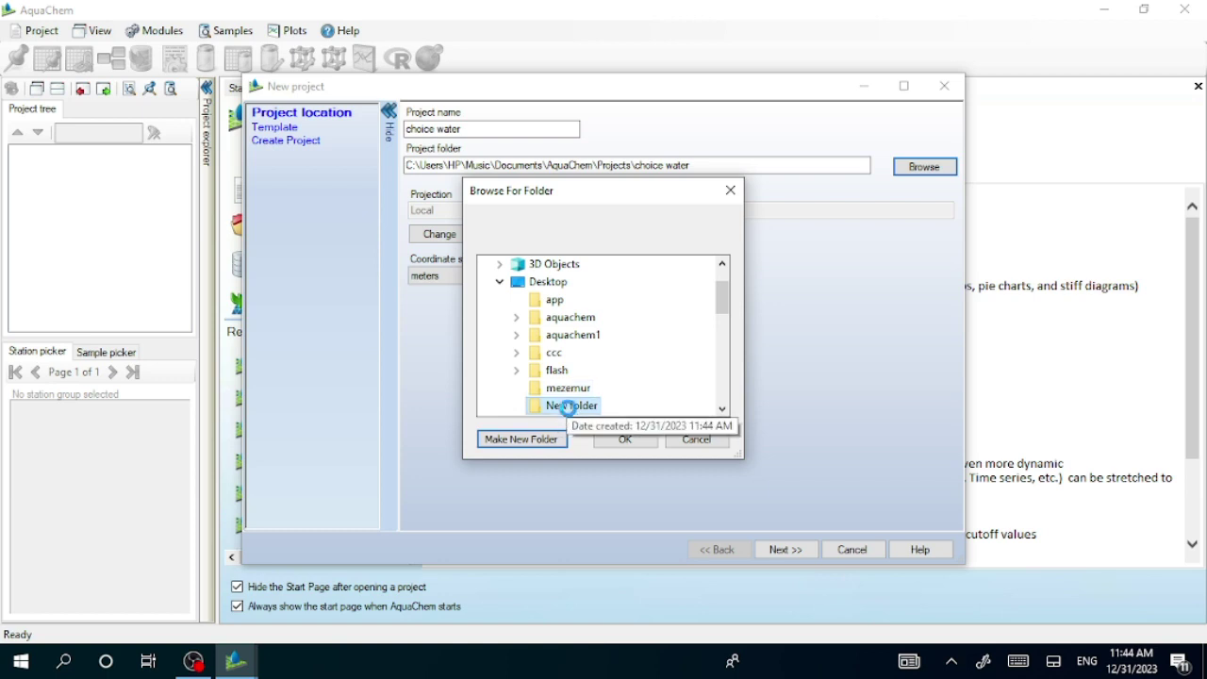
right_click(569, 408)
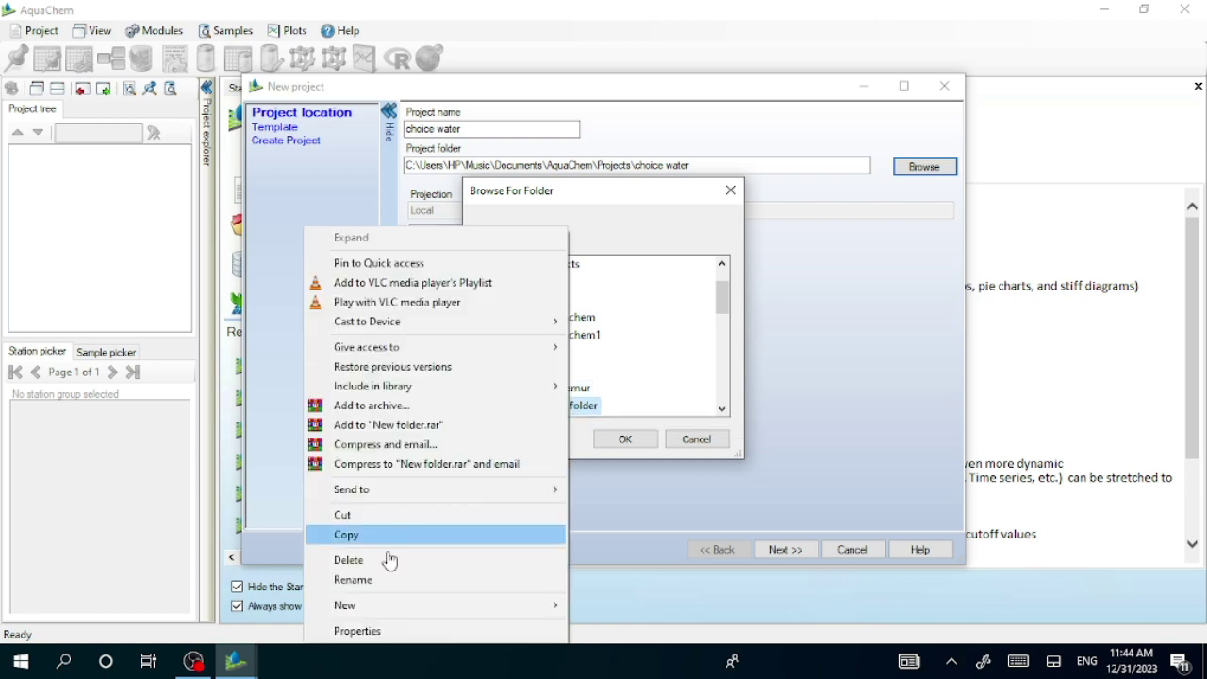
click(373, 586)
text(c)
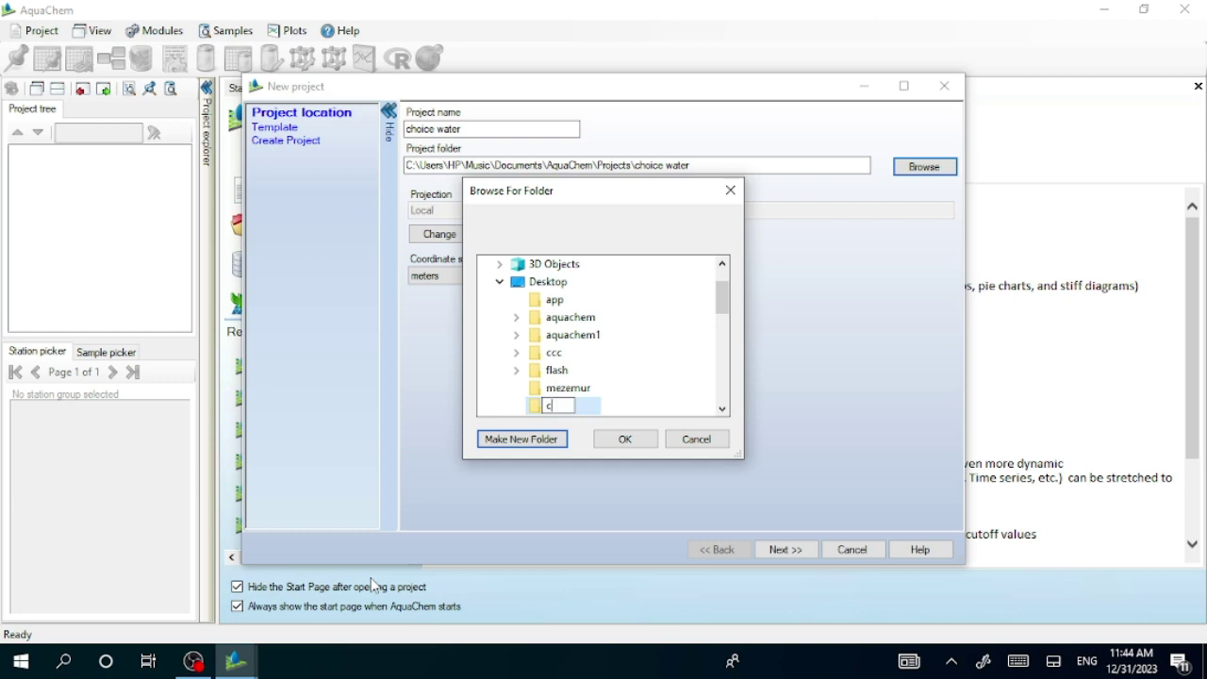
text(hoice)
key(Escape)
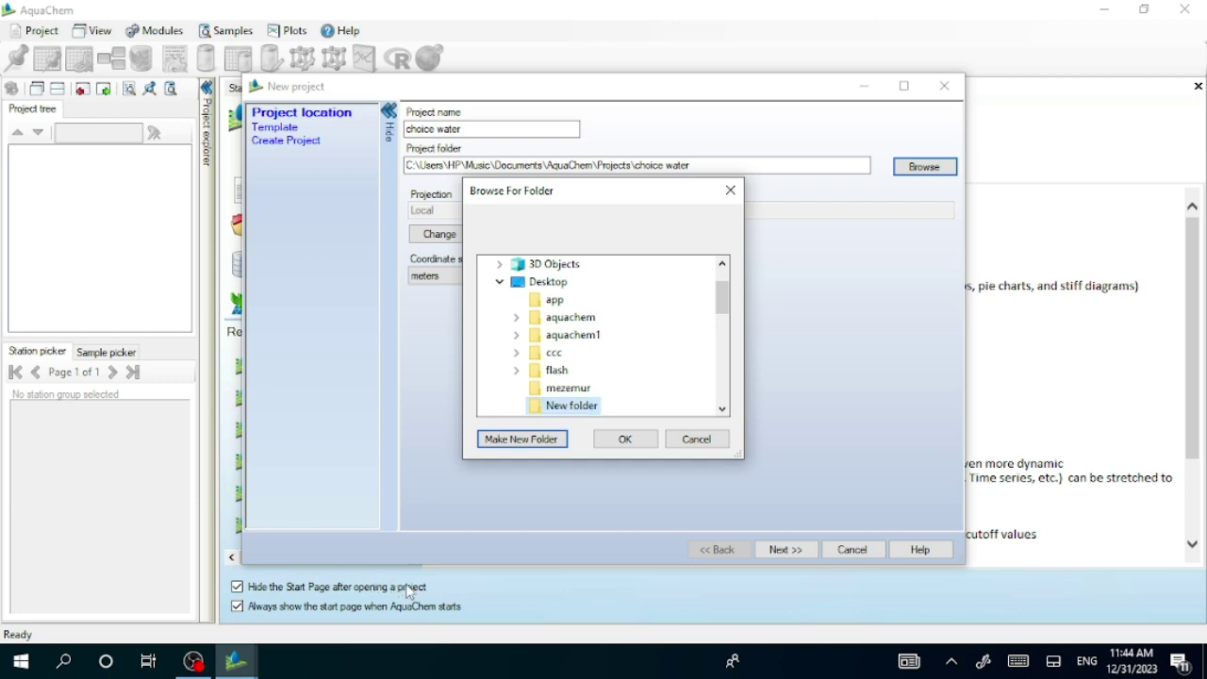
click(621, 439)
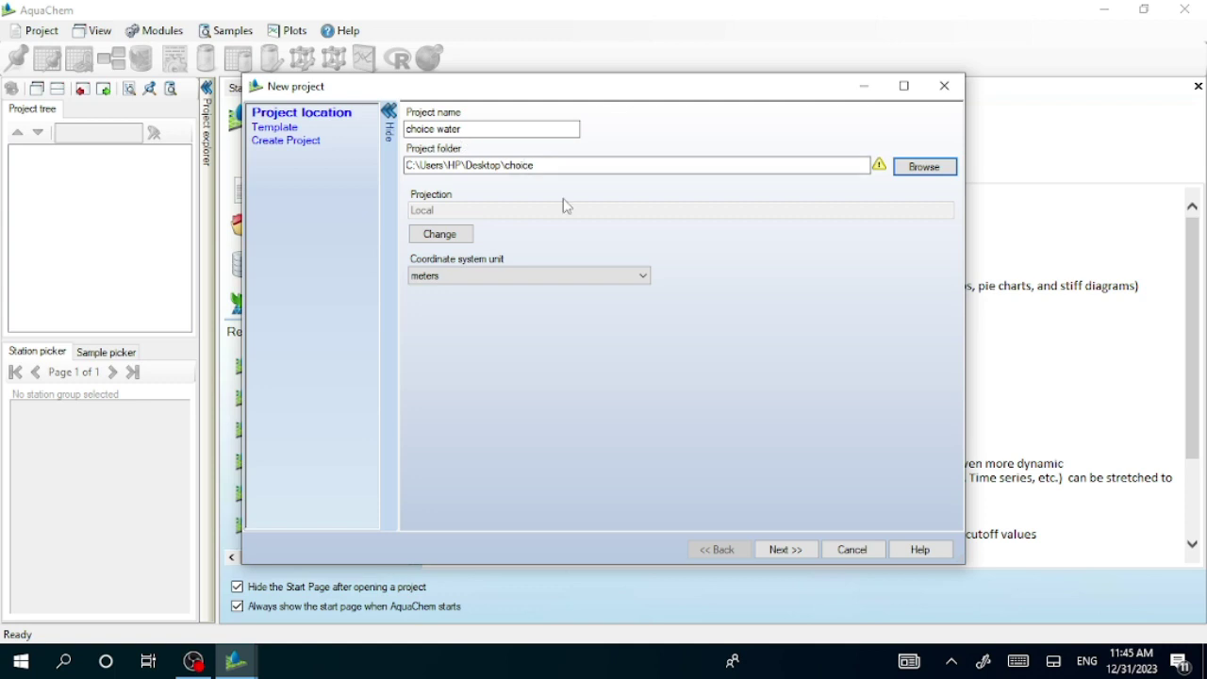
Allow the selected folder's contents to be deleted, keep the Basic Template and finish creating the project.
click(779, 550)
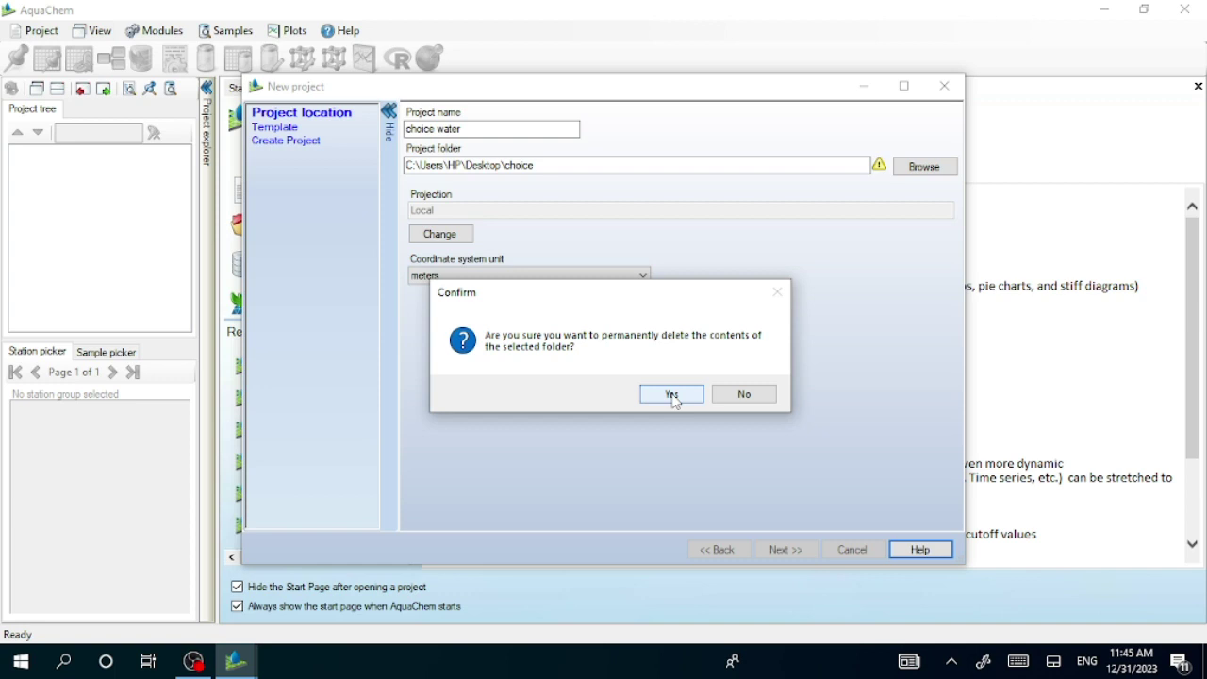
click(672, 395)
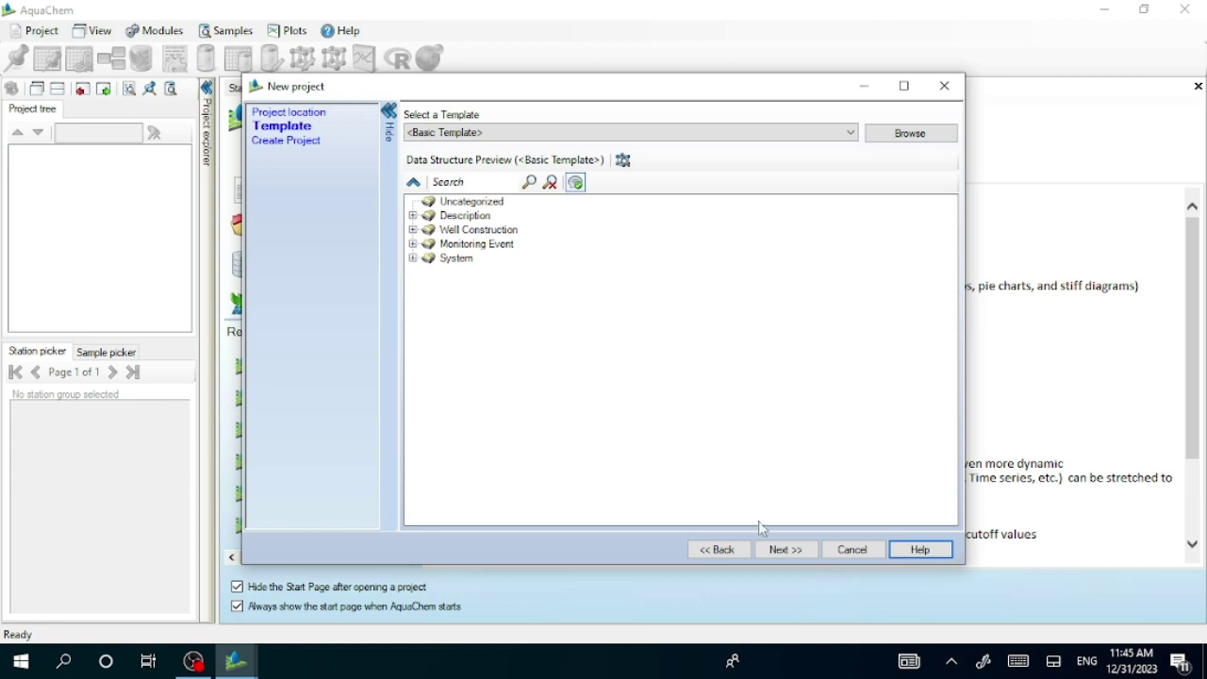
click(779, 554)
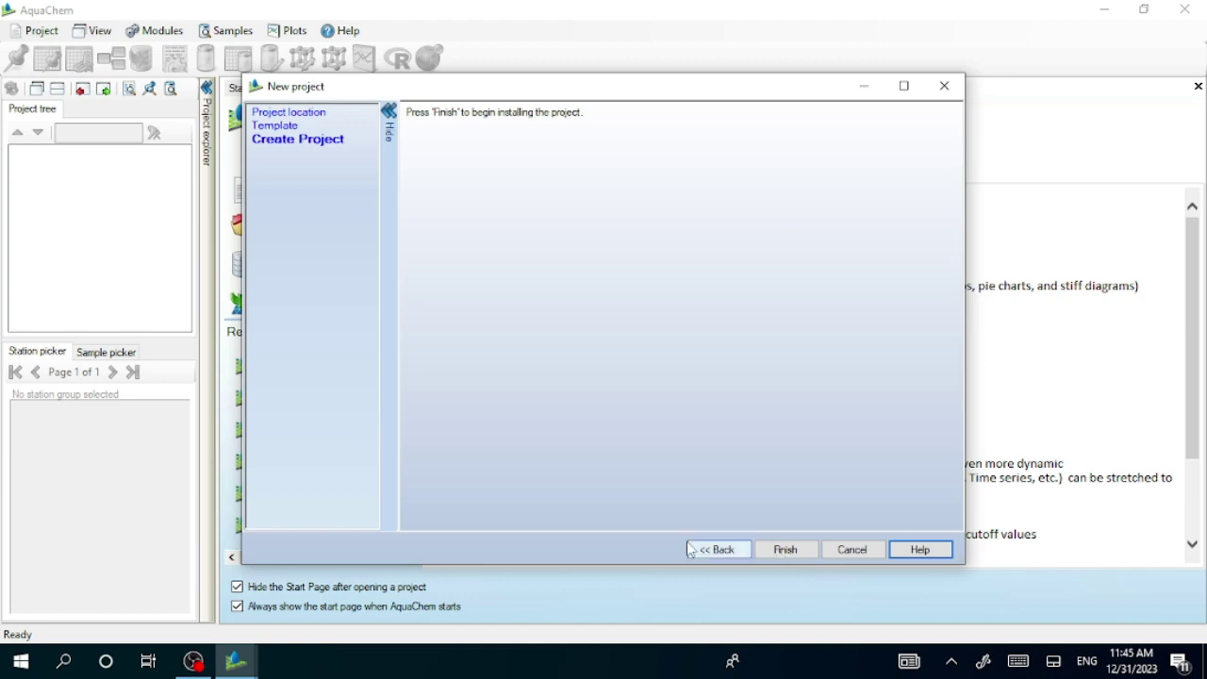
click(794, 557)
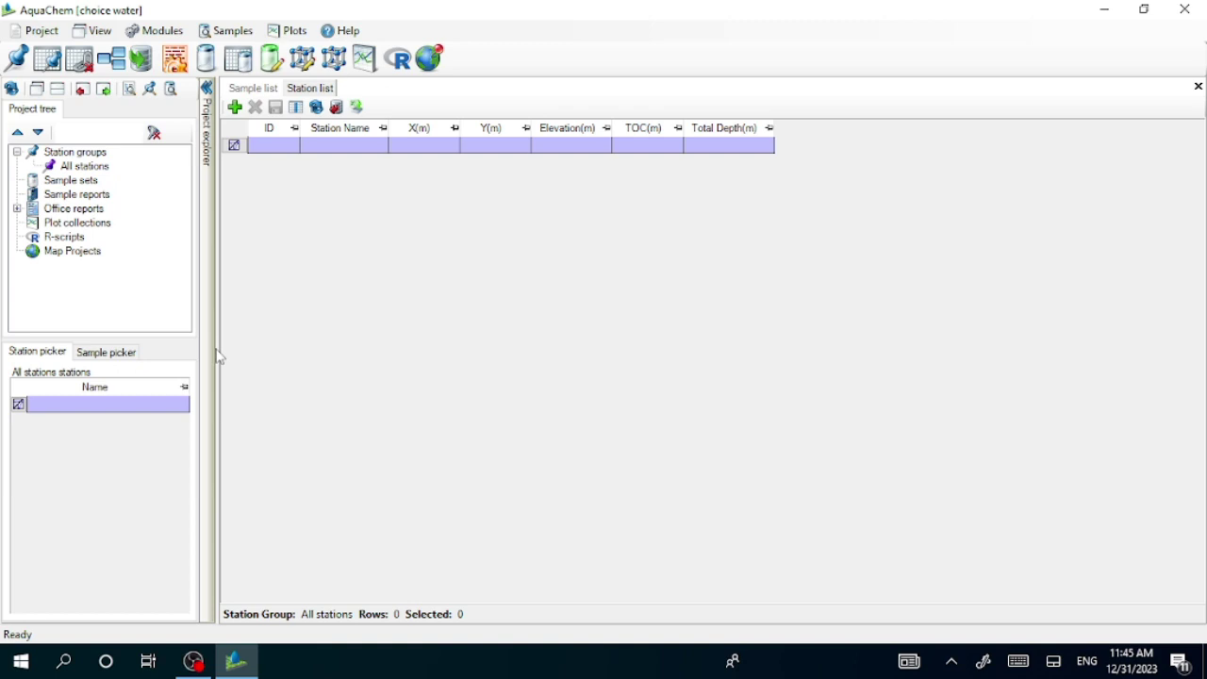
Open the choice folder from the desktop and examine the choice water database in Access with its content enabled, closing it when done.
click(1106, 8)
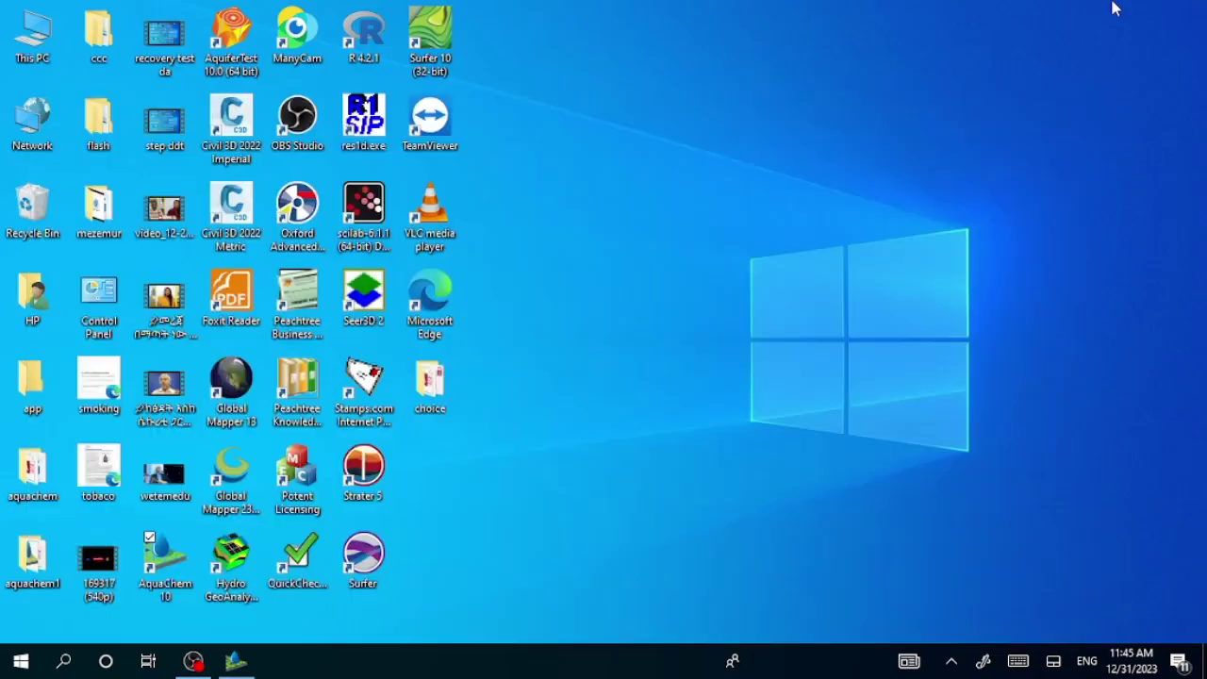
double_click(443, 396)
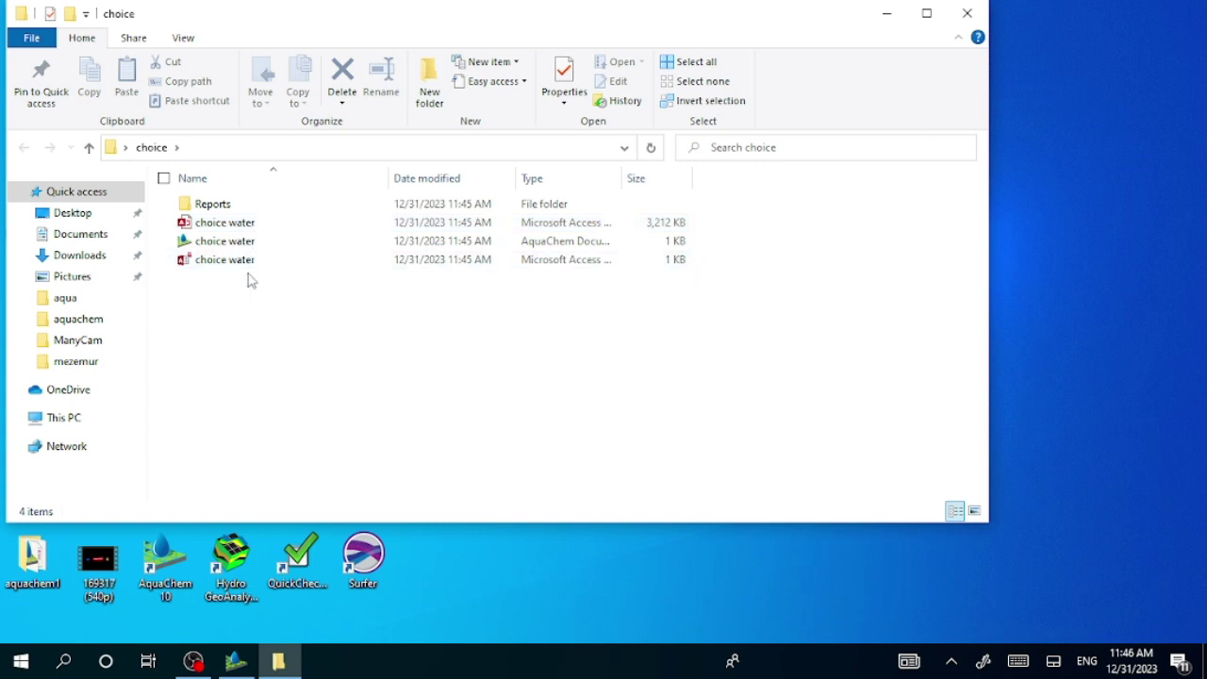
double_click(255, 223)
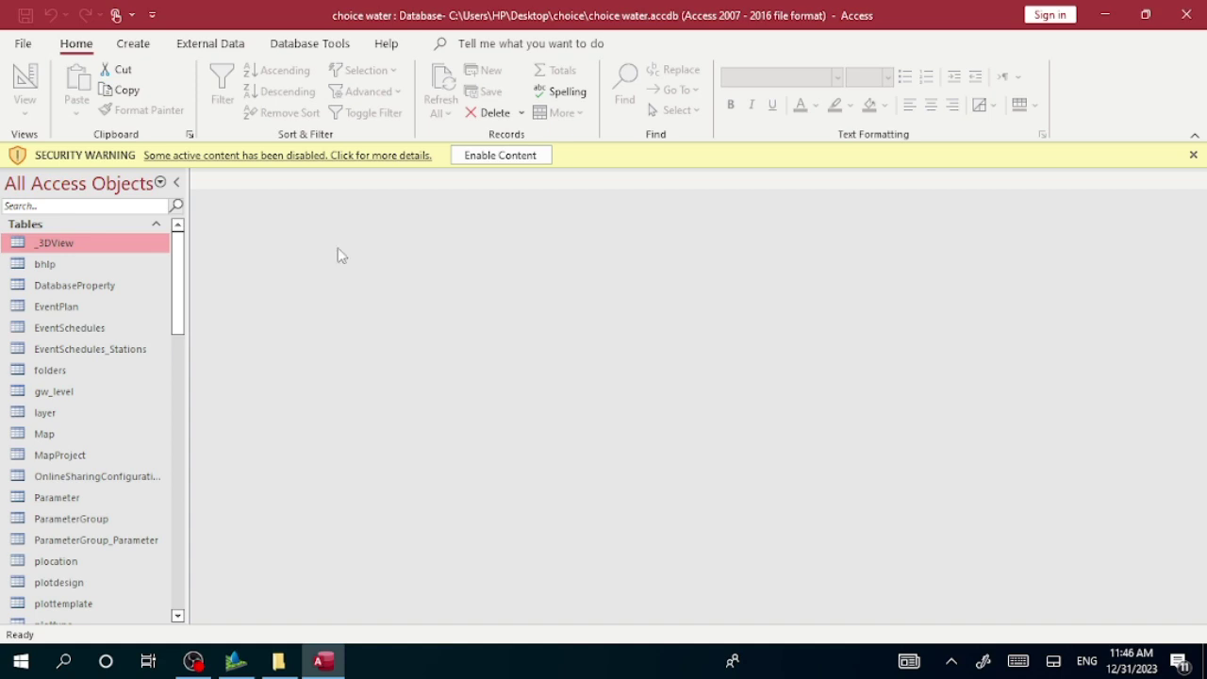
click(68, 308)
click(97, 273)
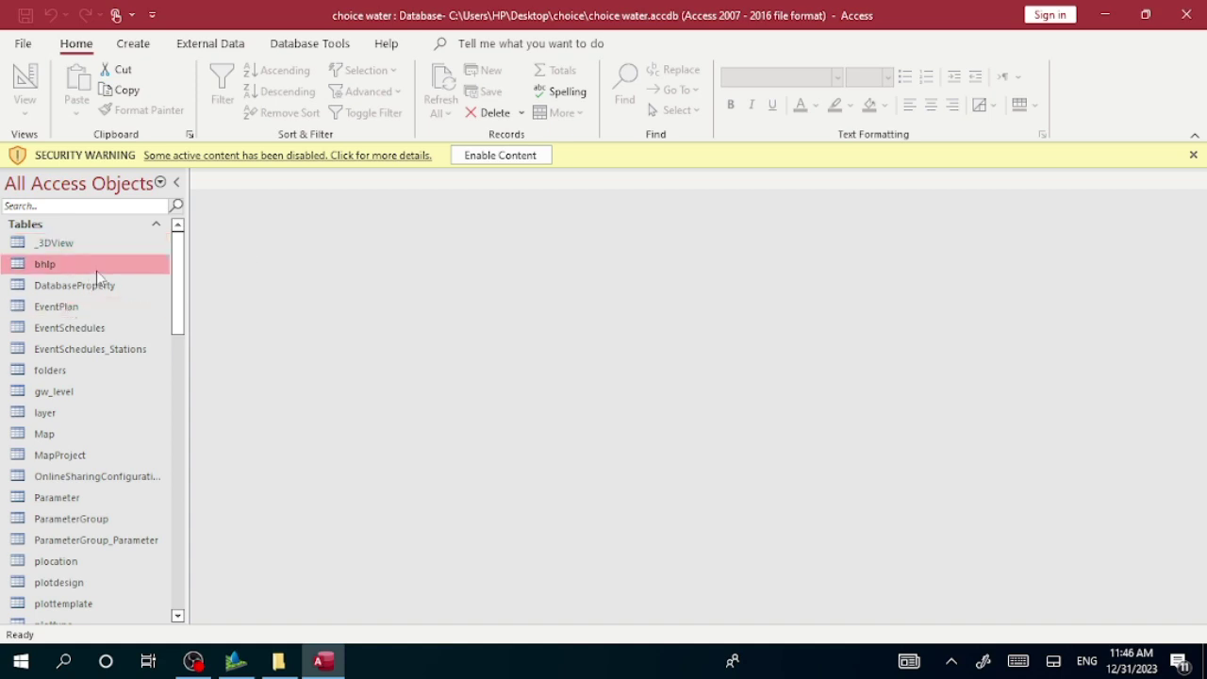
click(481, 155)
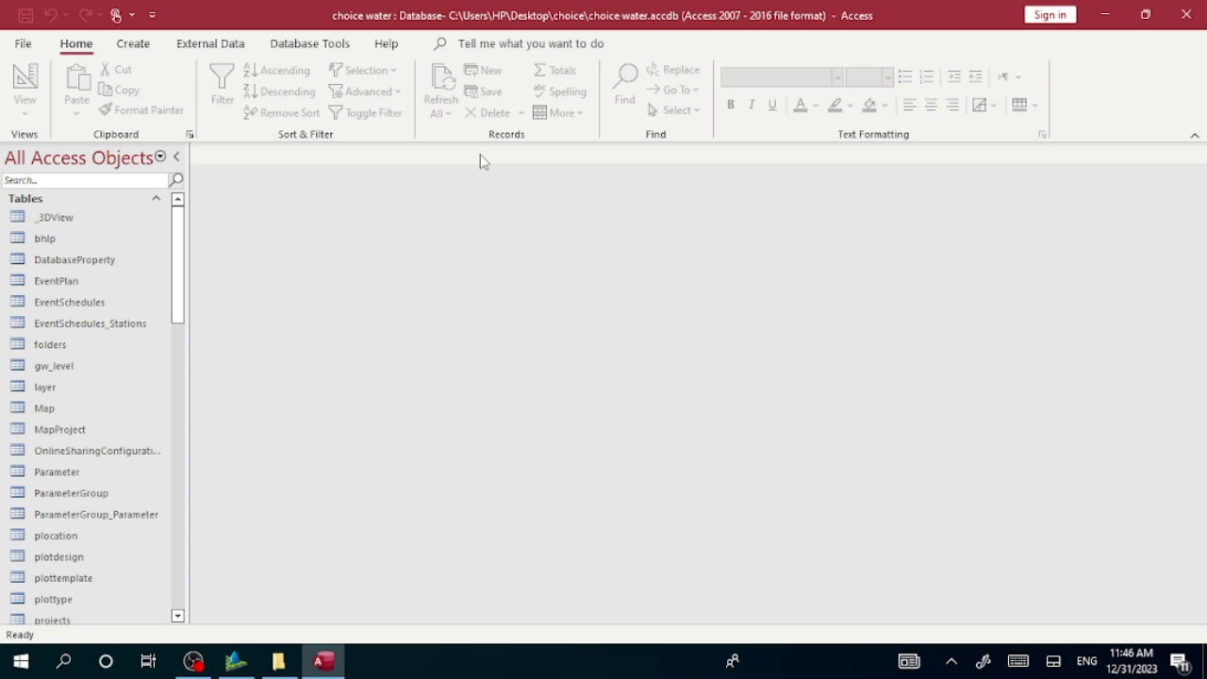
click(51, 245)
click(62, 264)
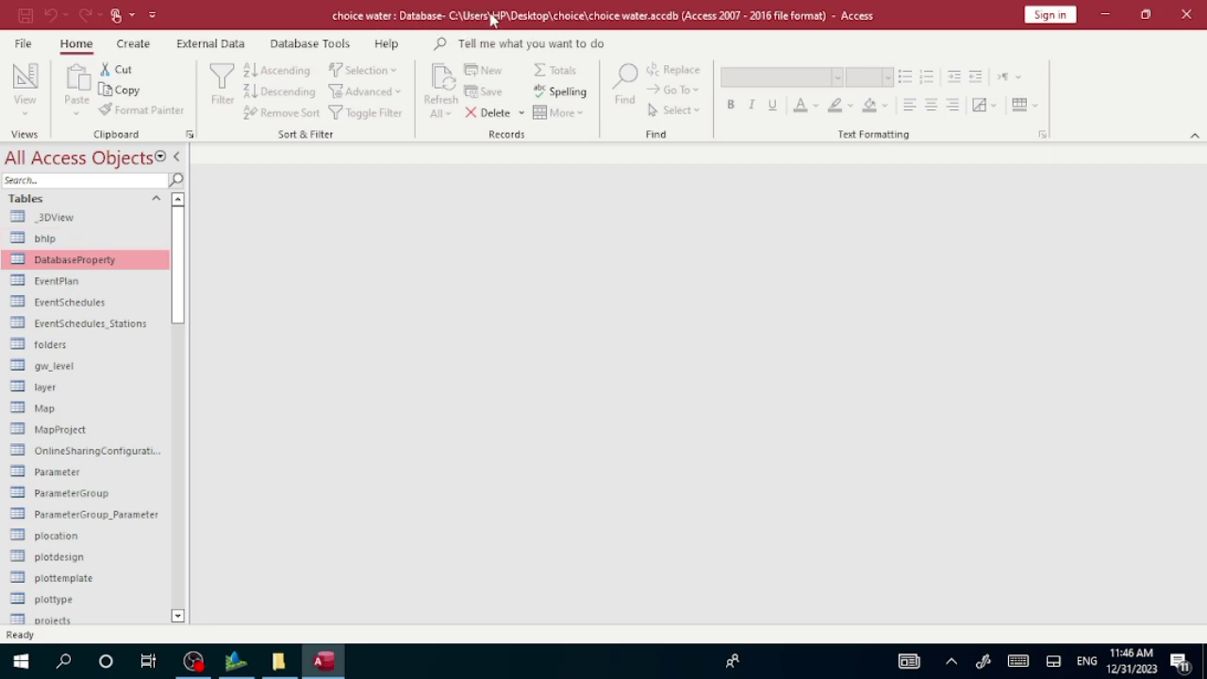
click(1188, 13)
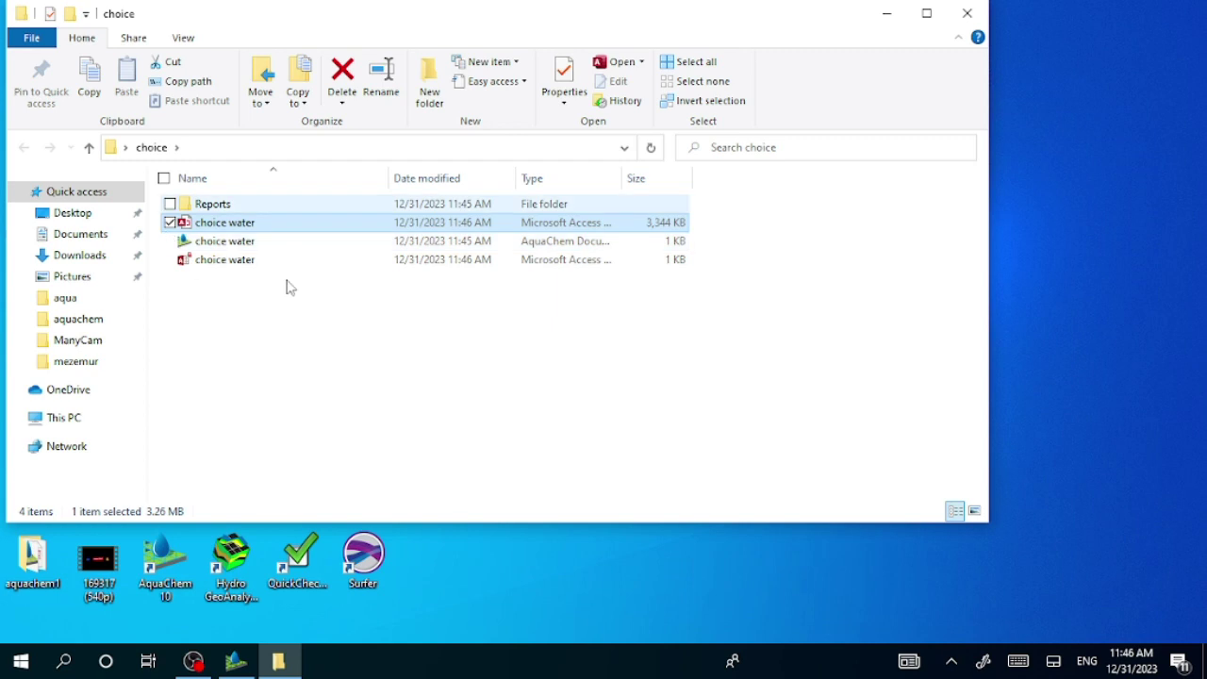
Try to open the choice water .laccdb file, close the choice folder and return to AquaChem.
click(244, 266)
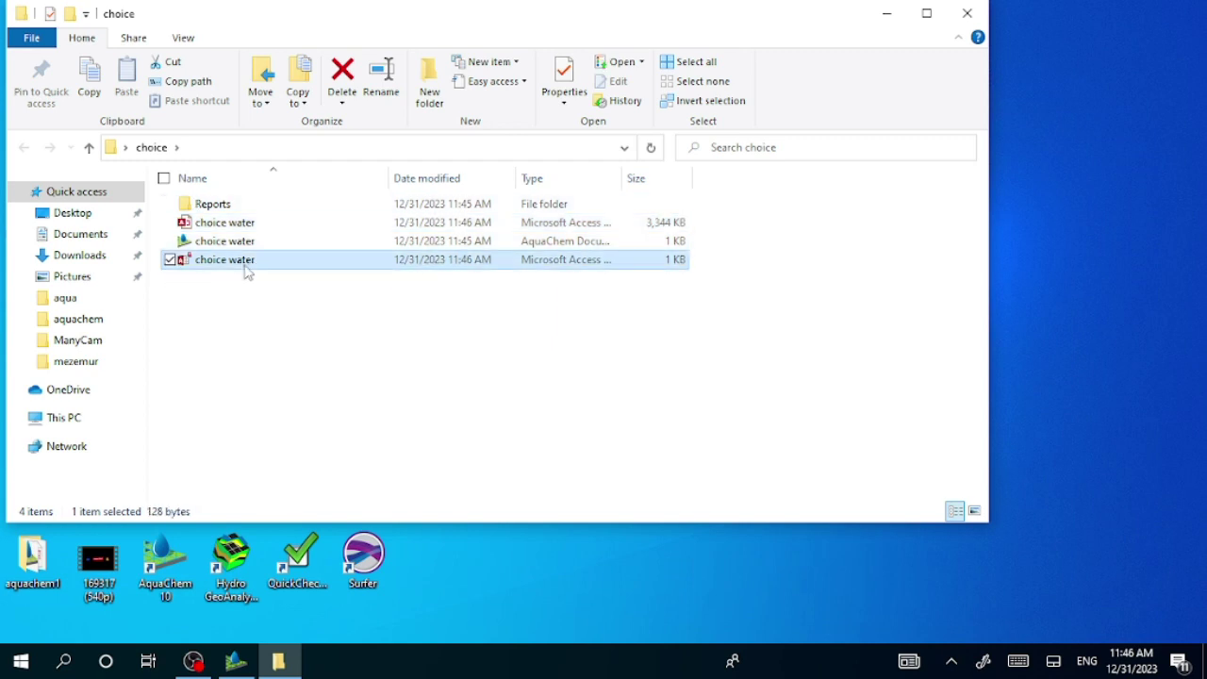
double_click(441, 256)
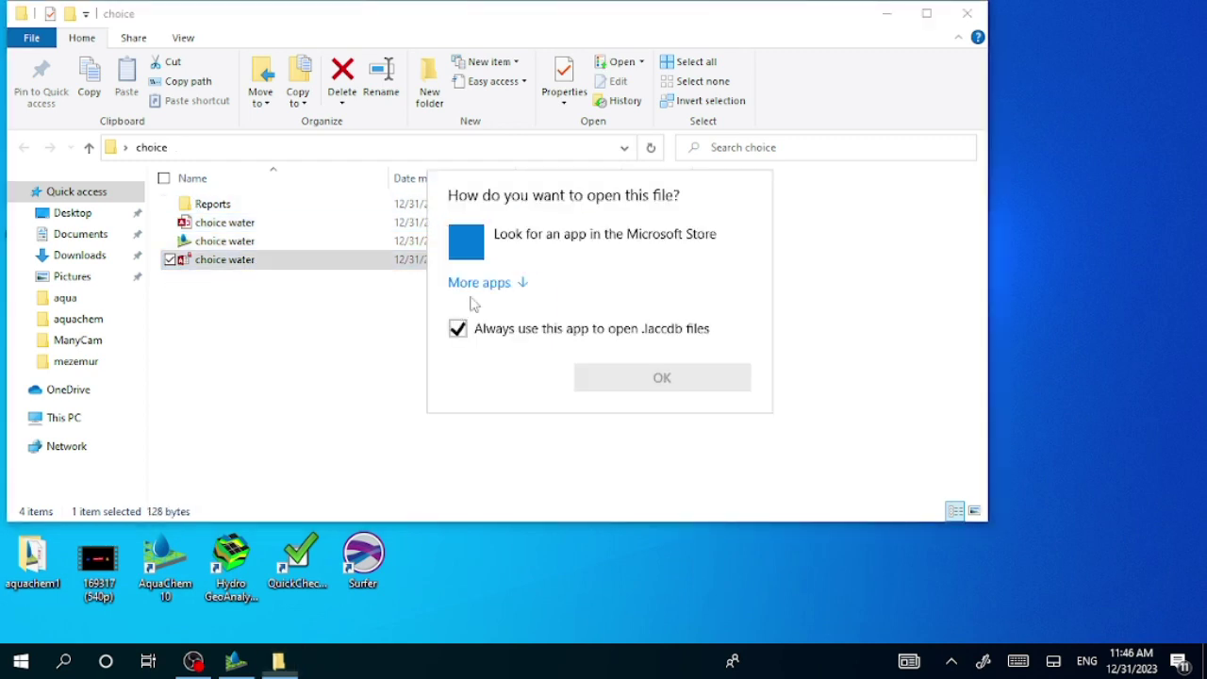
click(790, 294)
click(964, 16)
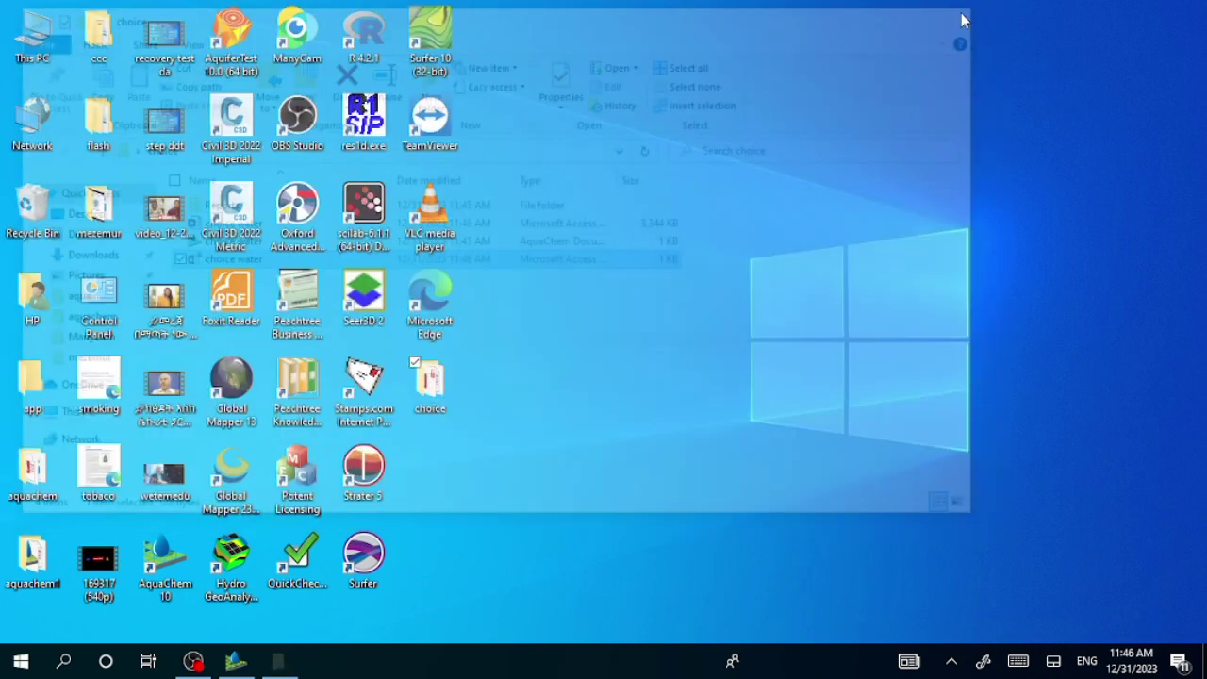
click(236, 663)
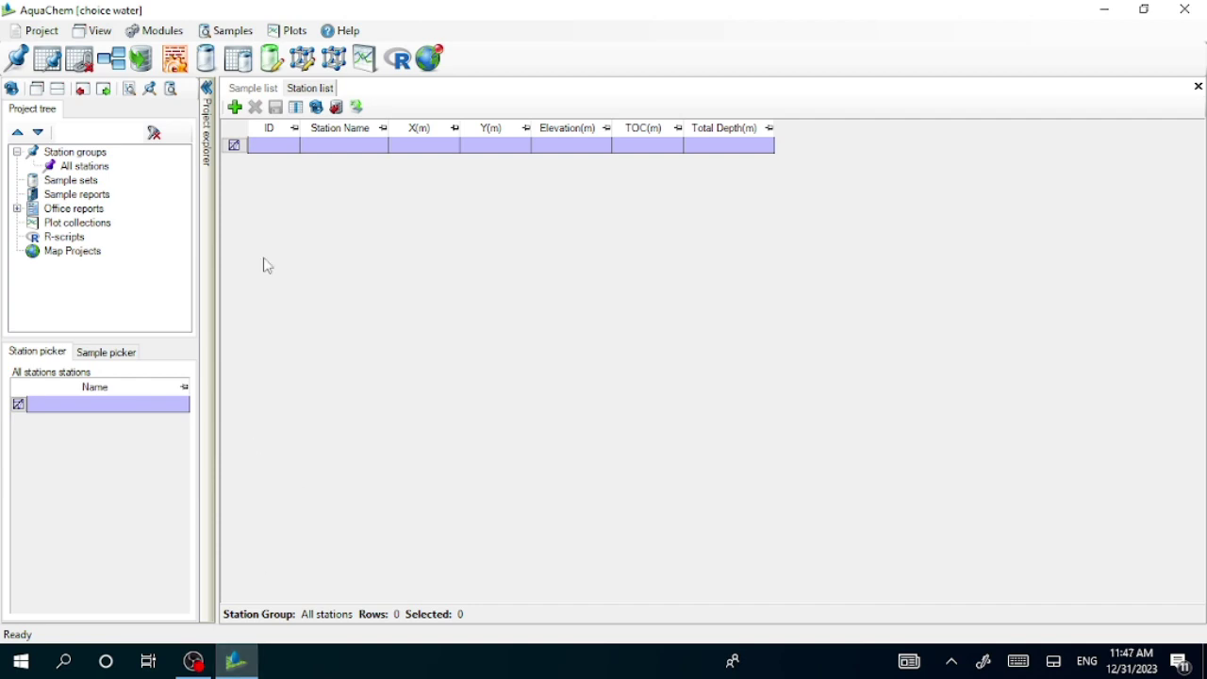
Add a station named "choice water1" with a total depth of 250 m and save the station list.
click(237, 111)
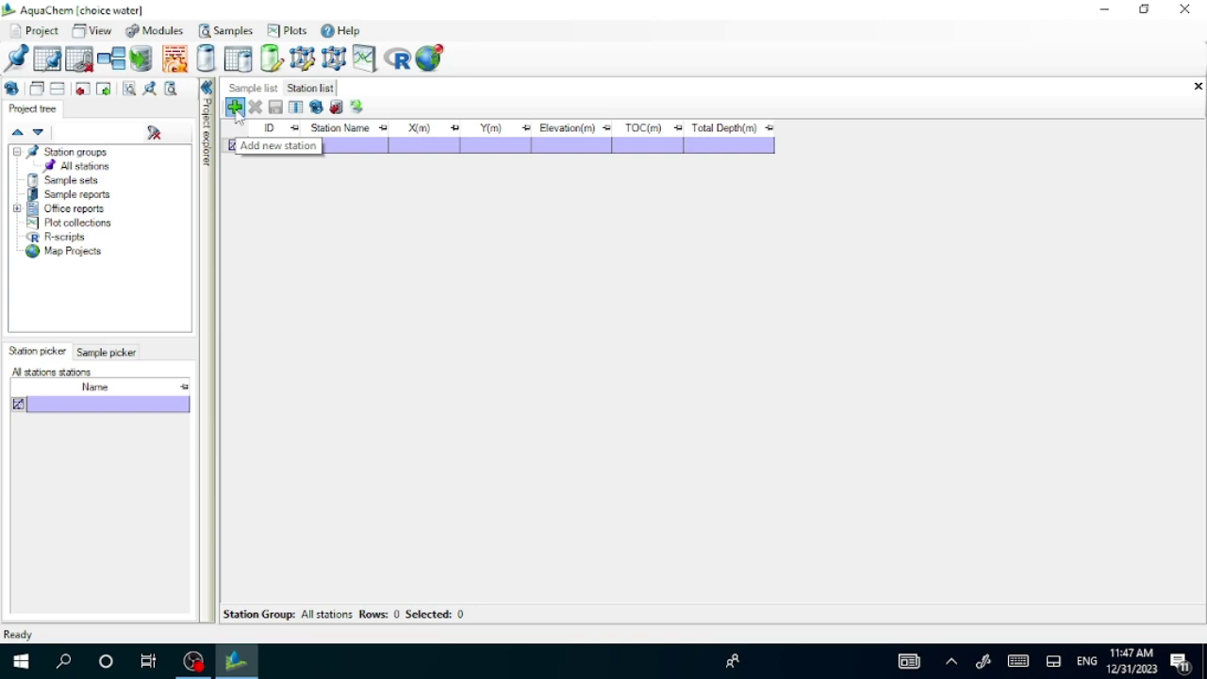
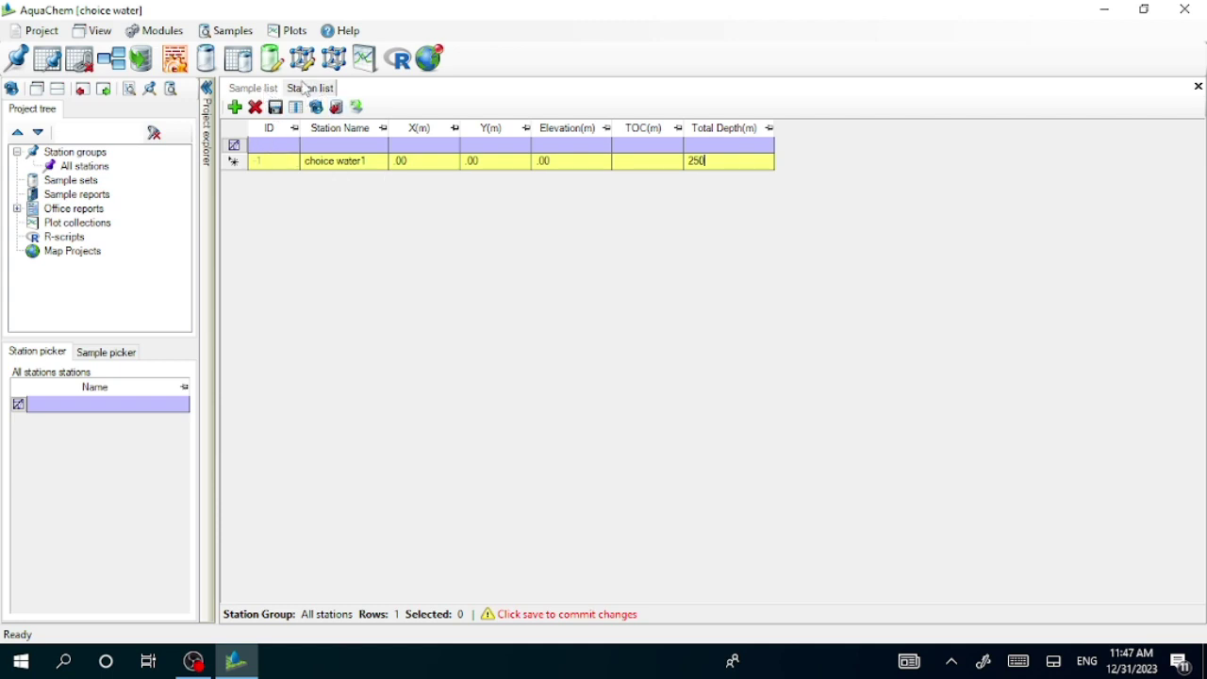
click(276, 89)
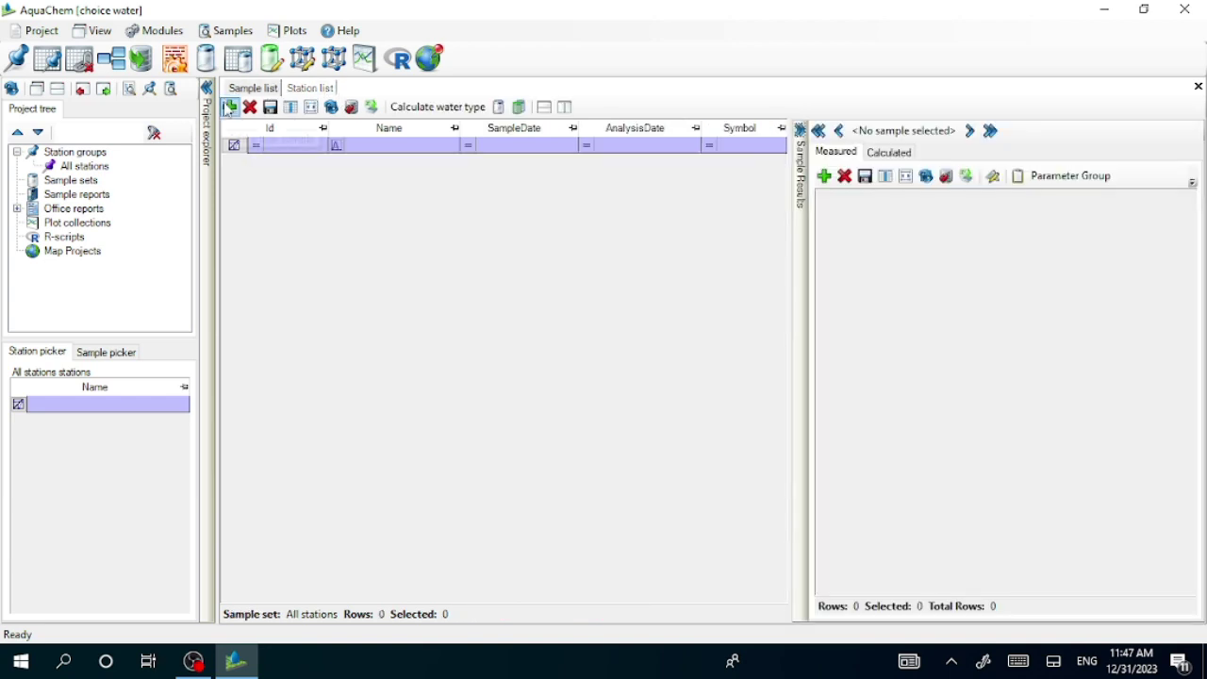
click(295, 91)
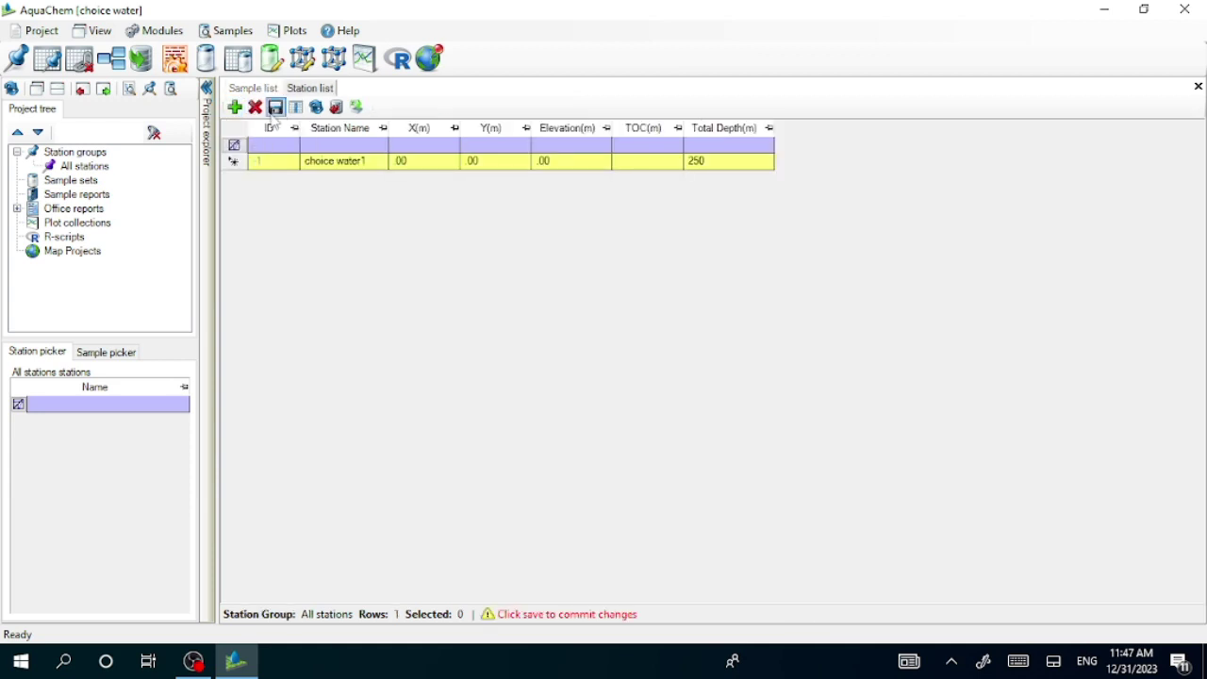
click(274, 109)
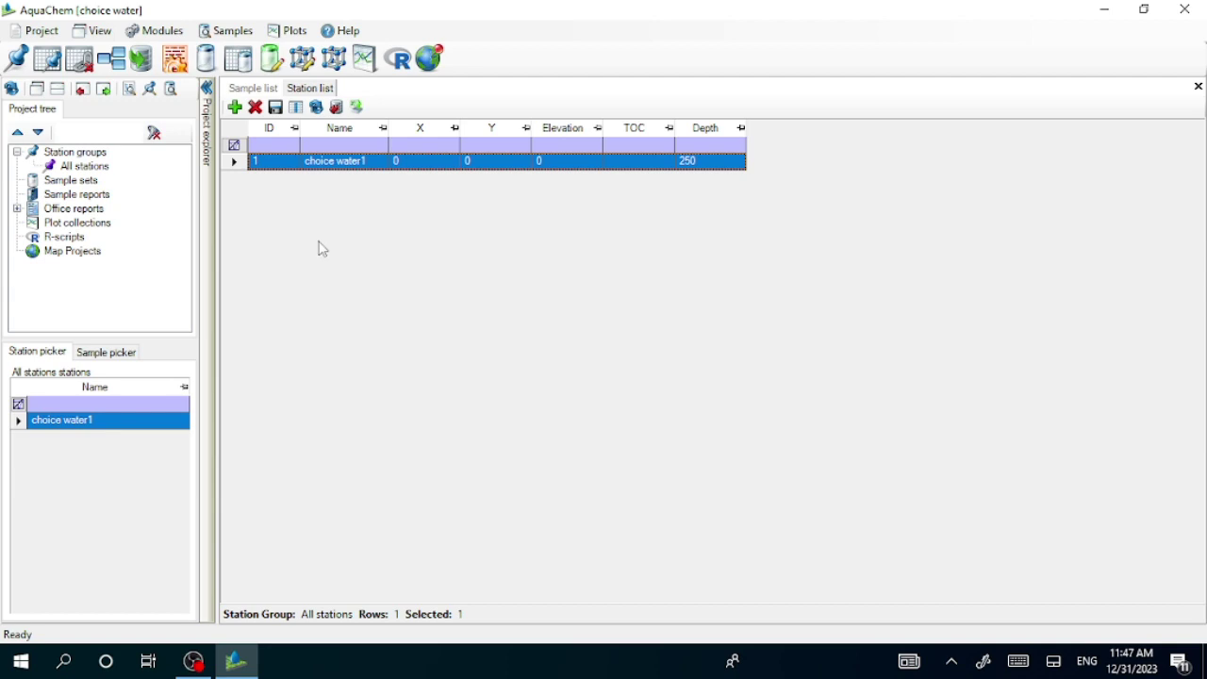
Add a new sample named "choice water sample" to the choice water1 station.
click(260, 90)
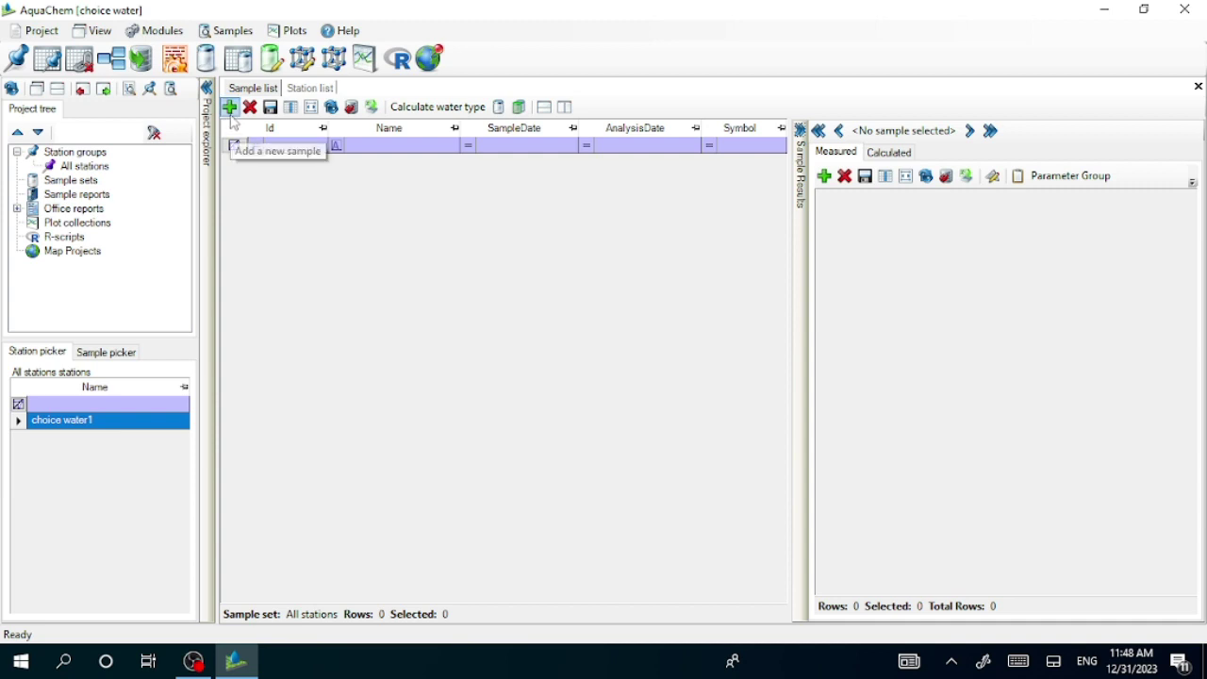
click(230, 107)
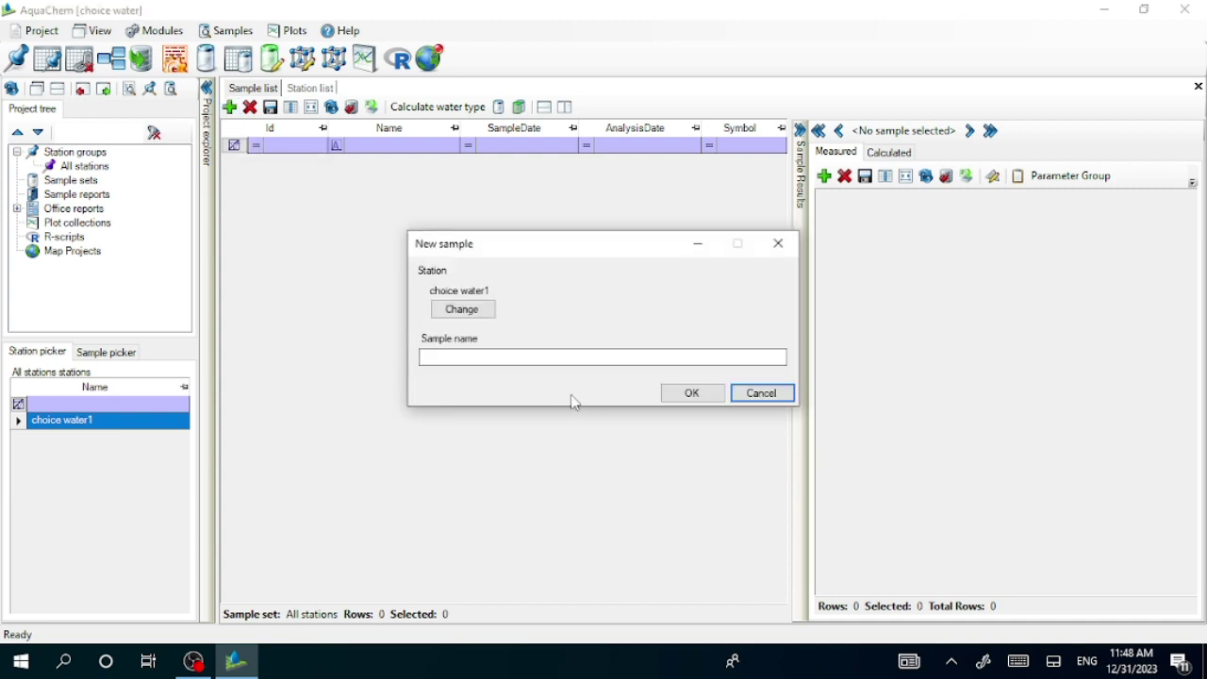
click(531, 358)
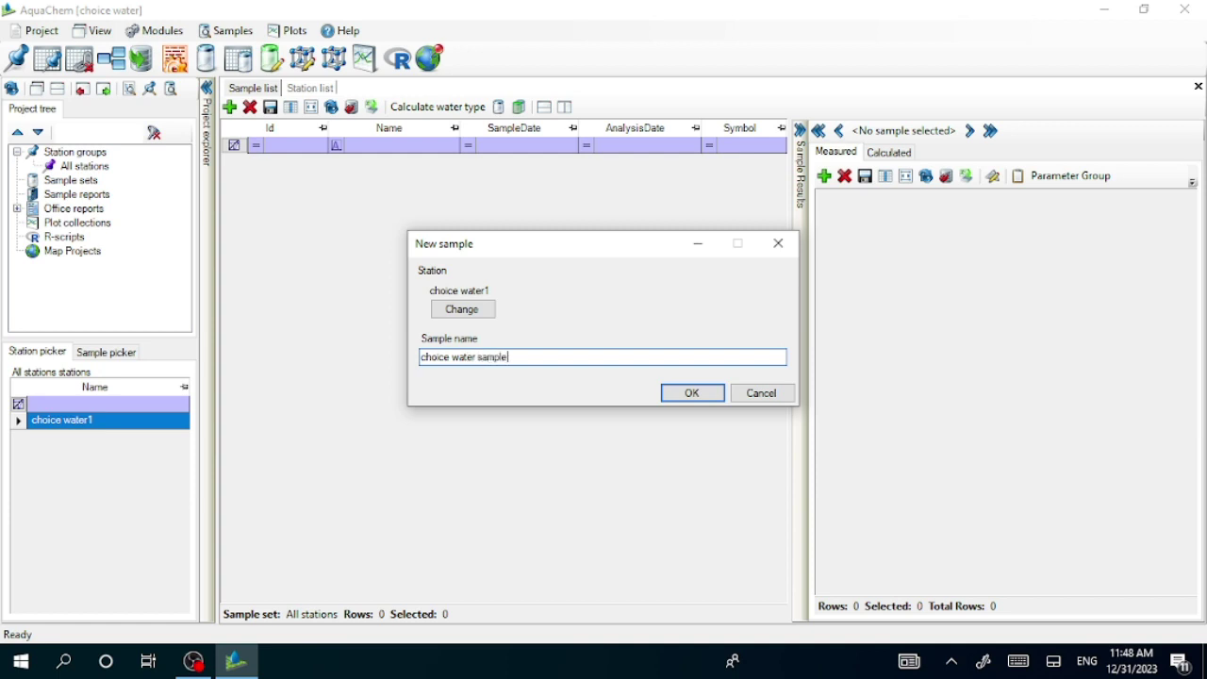
click(696, 392)
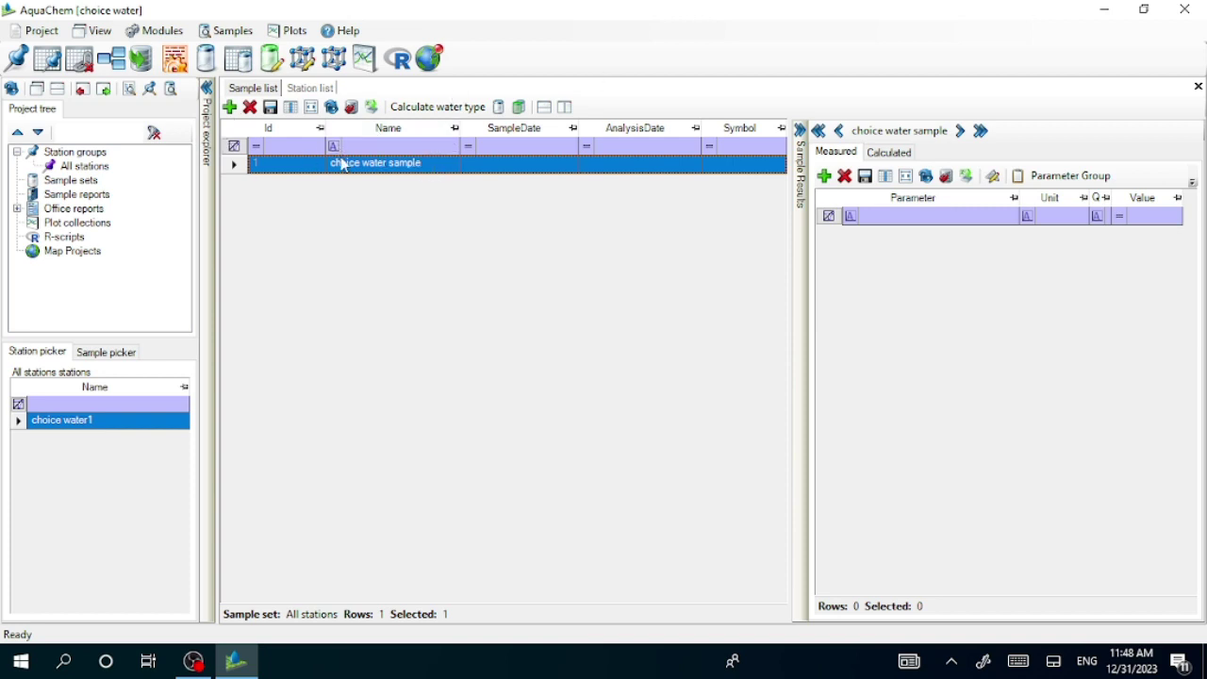
Add a measured Ca result of 1.6 mg/L to the choice water sample.
click(151, 440)
click(824, 176)
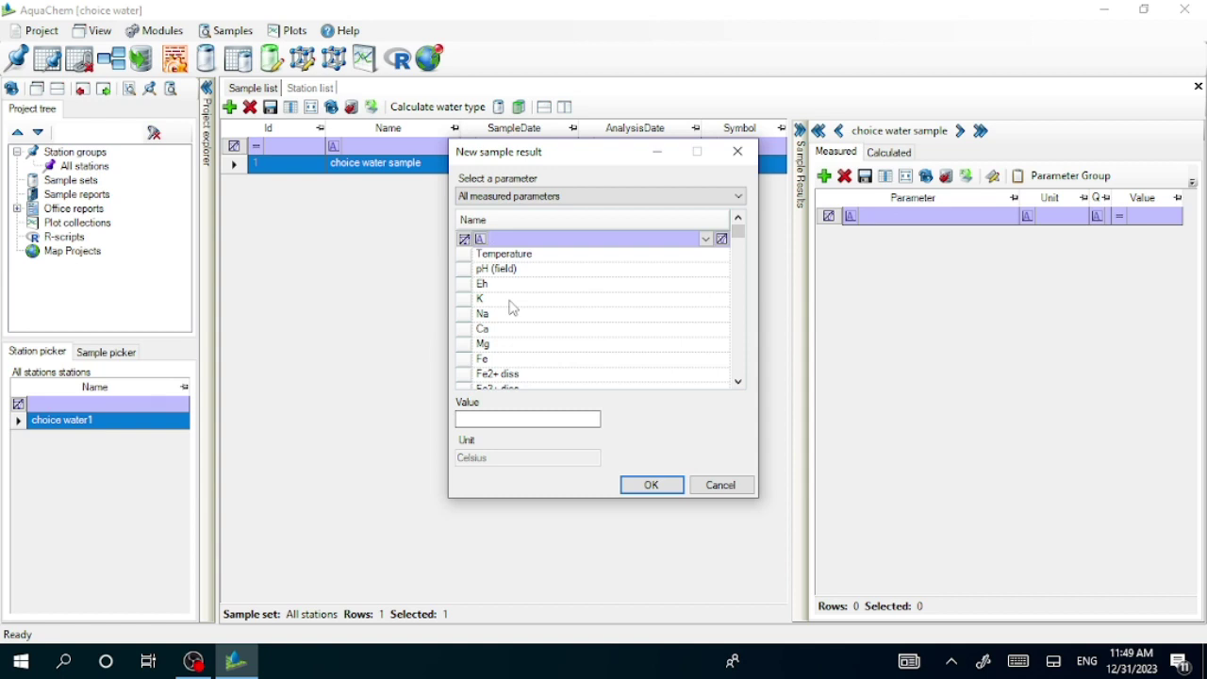
click(464, 329)
click(476, 418)
text(1)
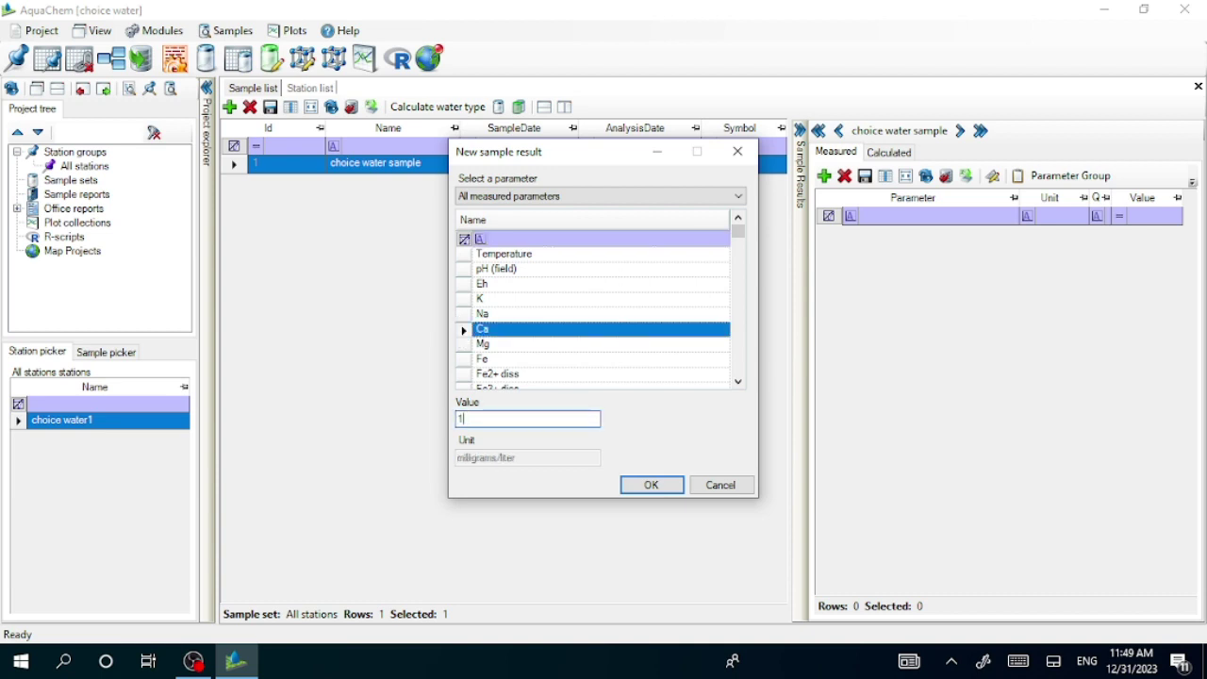
text(.6)
click(650, 487)
Add a measured Mg result of 0.88 mg/L to the choice water sample.
click(824, 176)
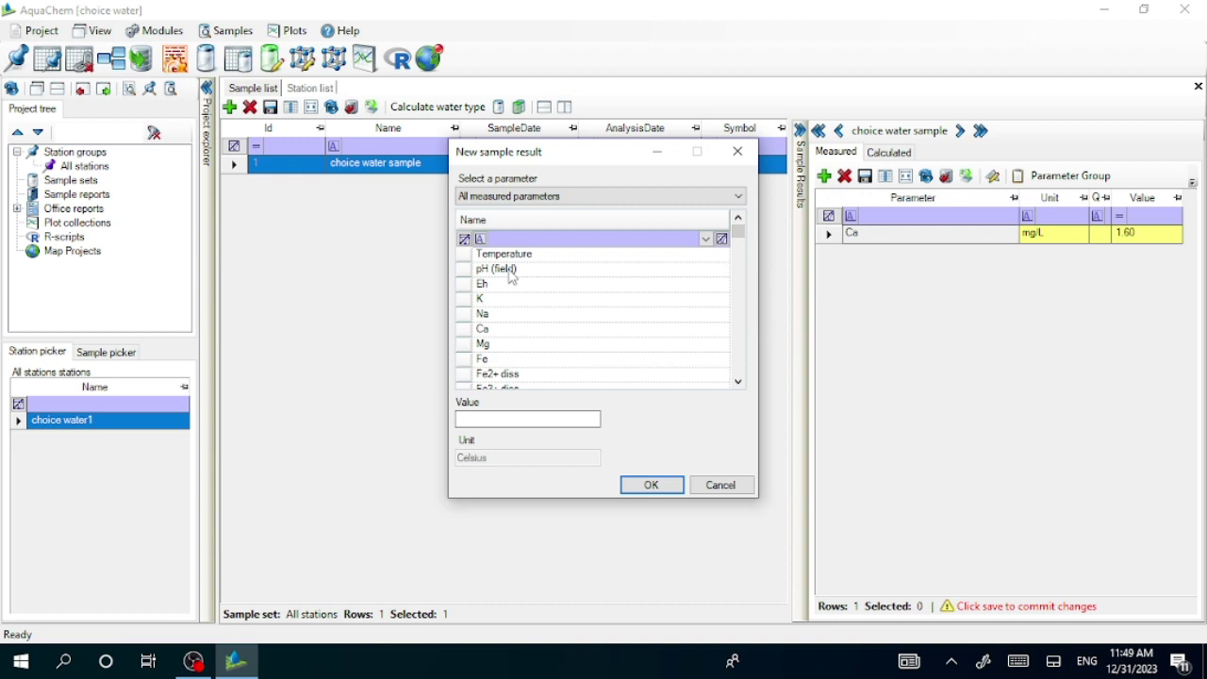
click(463, 345)
click(467, 344)
click(487, 418)
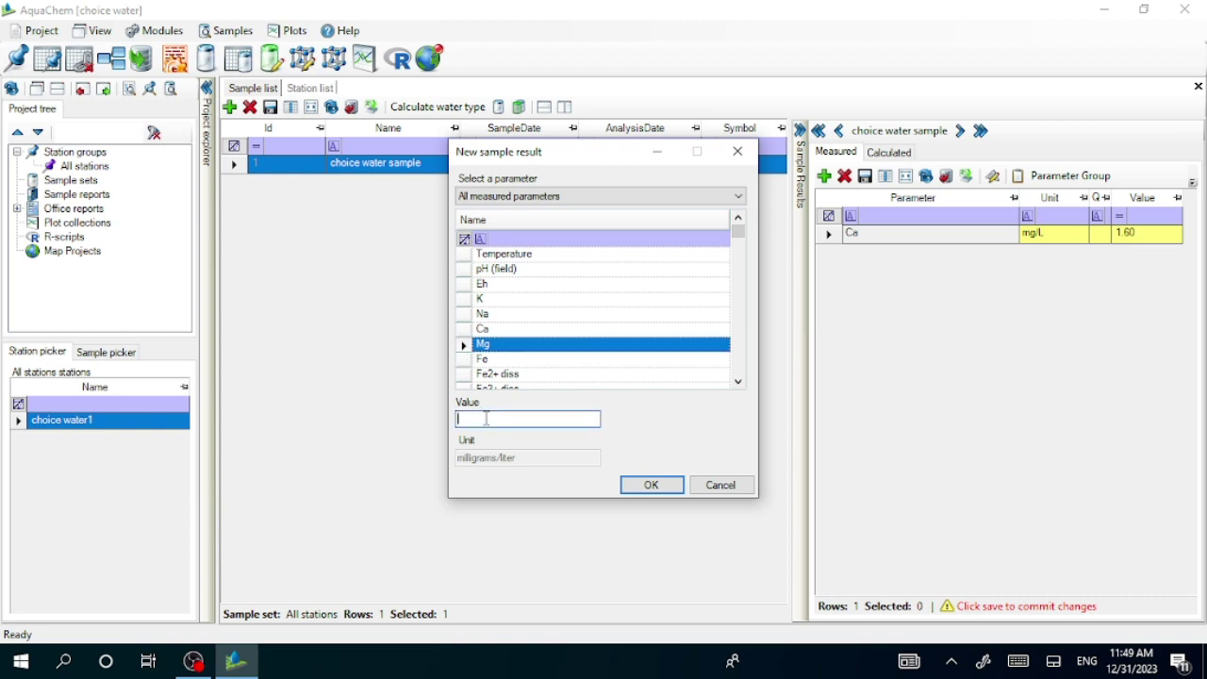
text(0.88)
click(650, 488)
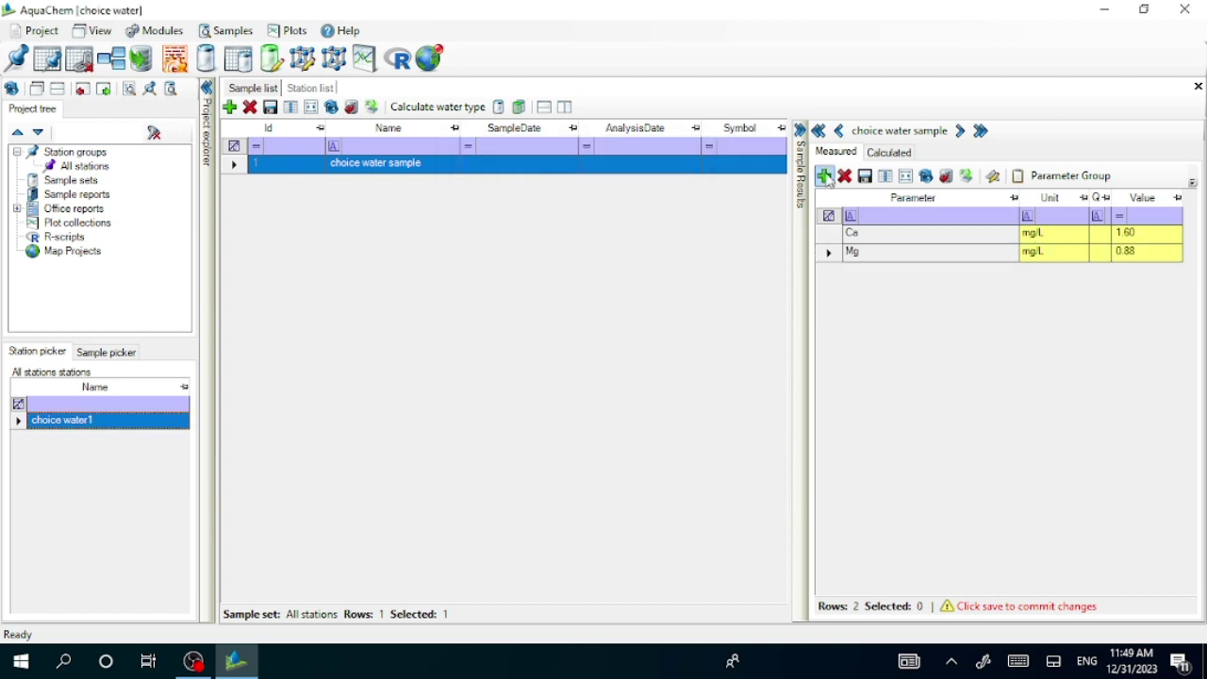
Add a measured K result of 0.12 mg/L to the choice water sample.
click(826, 177)
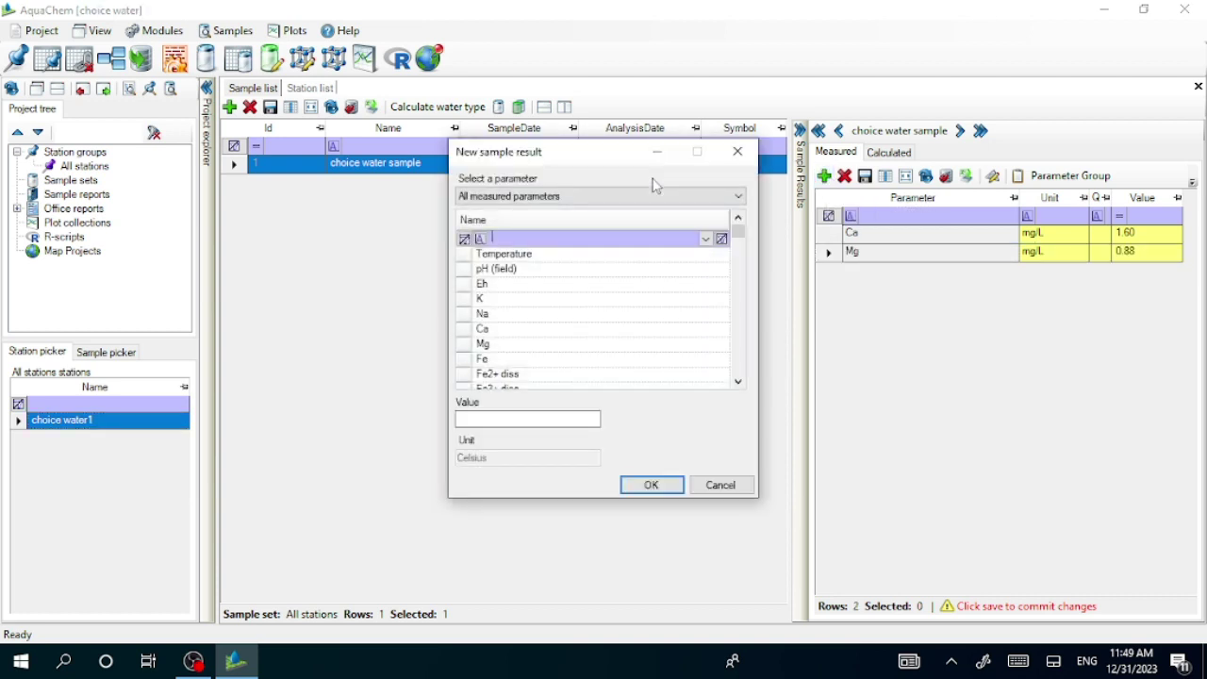
click(477, 300)
click(480, 420)
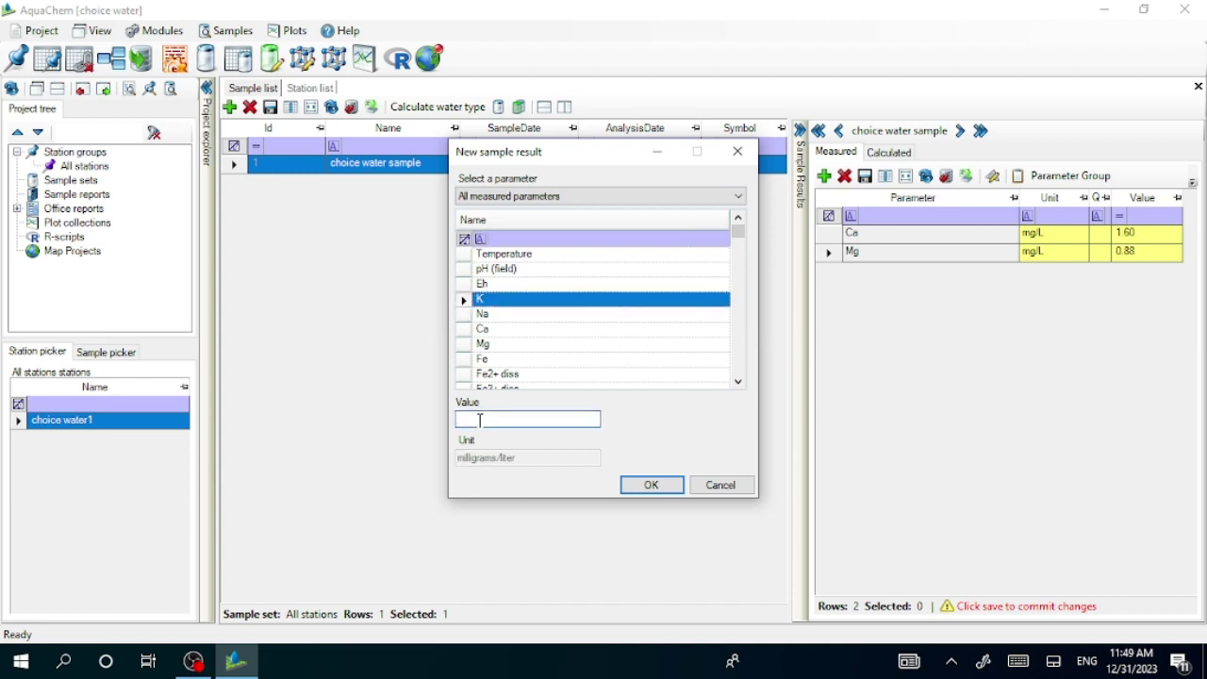
text(0.12)
click(651, 485)
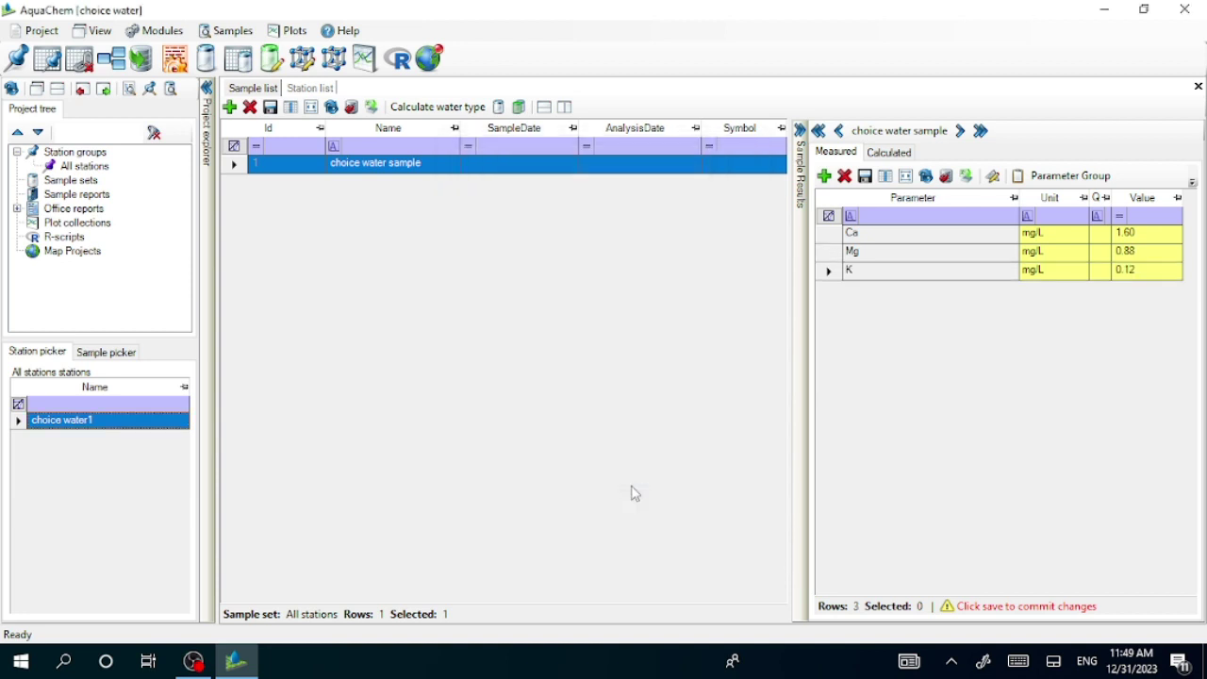
Add a measured Na result of 0.9 mg/L to the choice water sample.
click(823, 175)
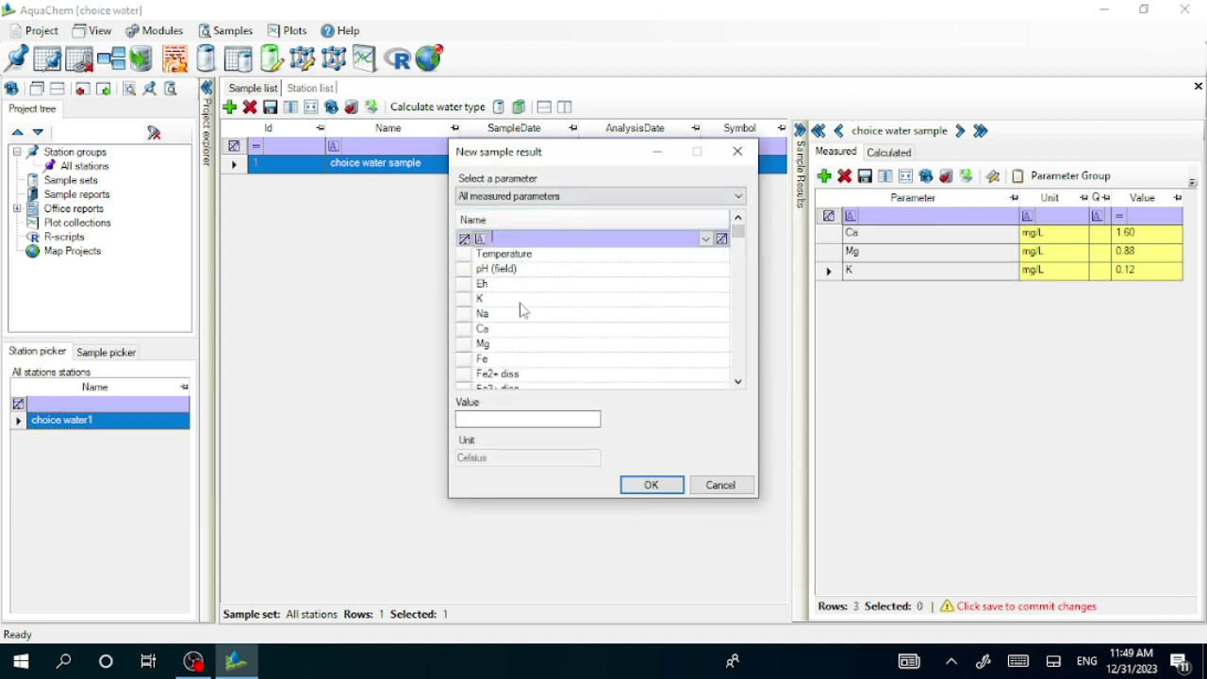
click(472, 316)
click(490, 421)
text(0)
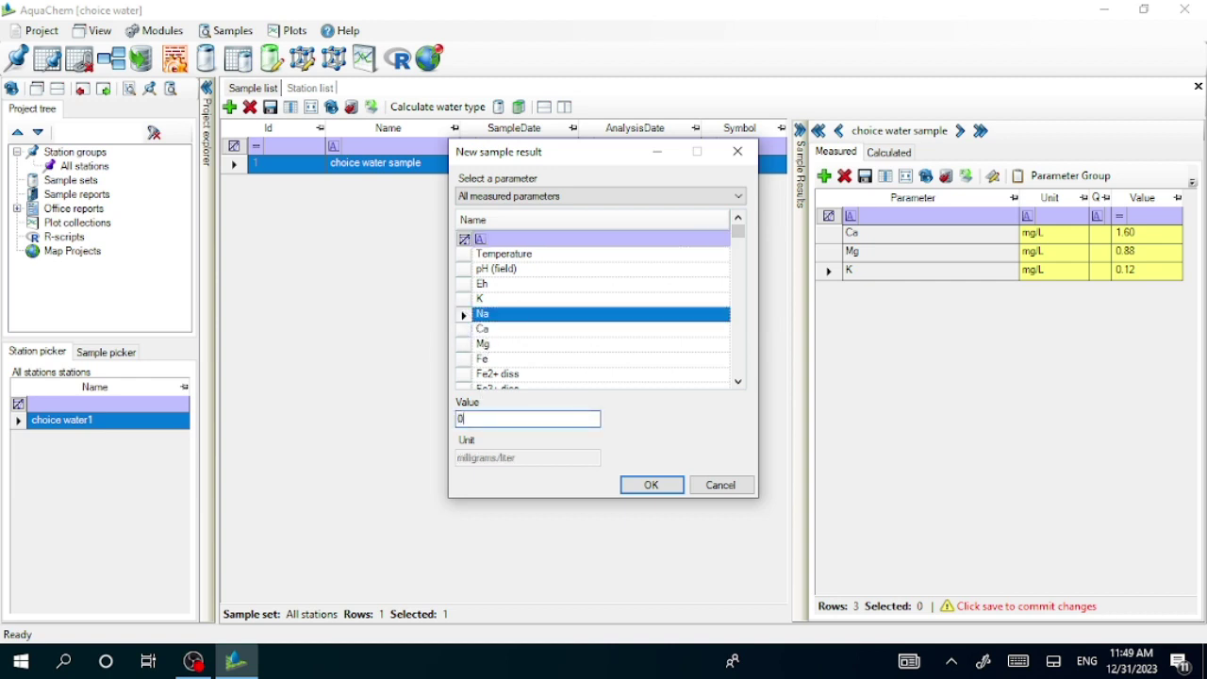
text(.9)
click(651, 485)
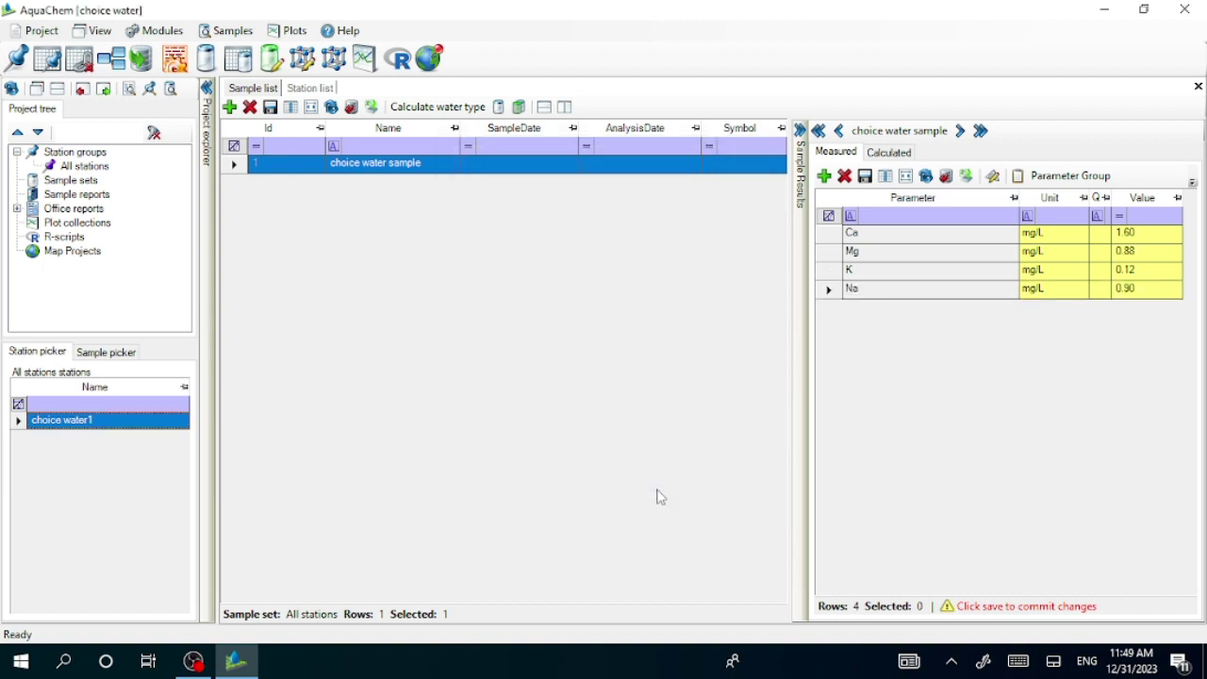
Add a measured HCO3 result of 10.5 mg/L to the choice water sample.
click(824, 176)
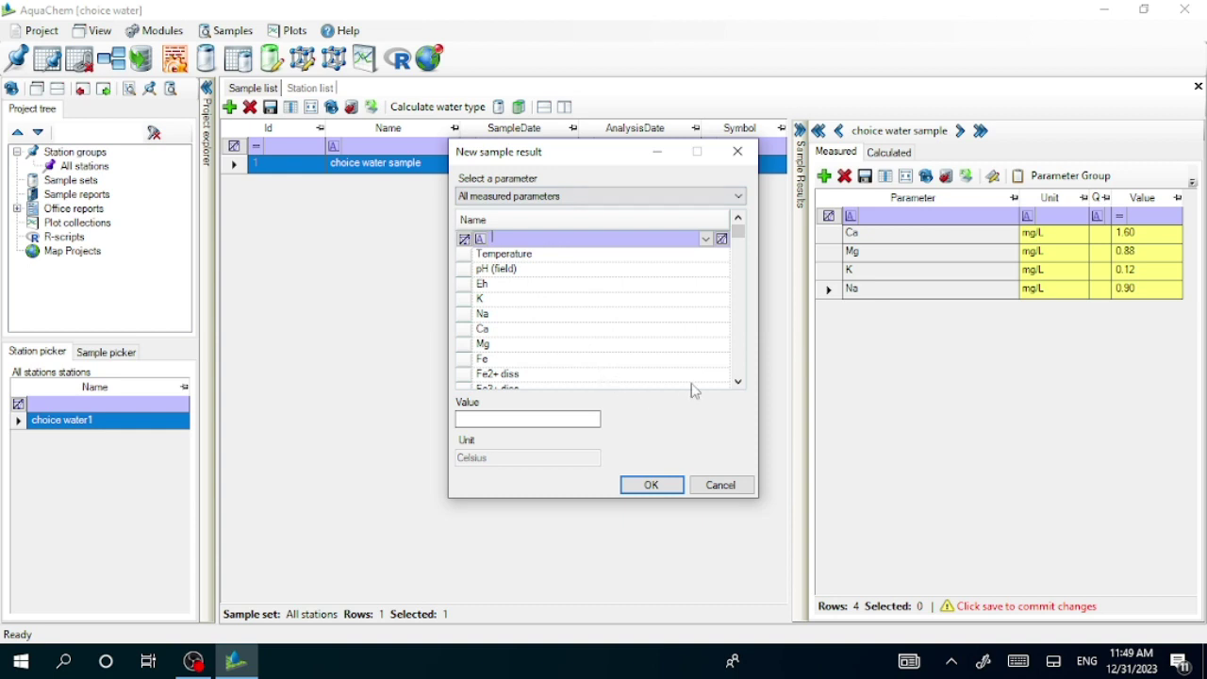
click(738, 383)
click(737, 383)
click(738, 383)
click(738, 383)
click(737, 383)
click(738, 383)
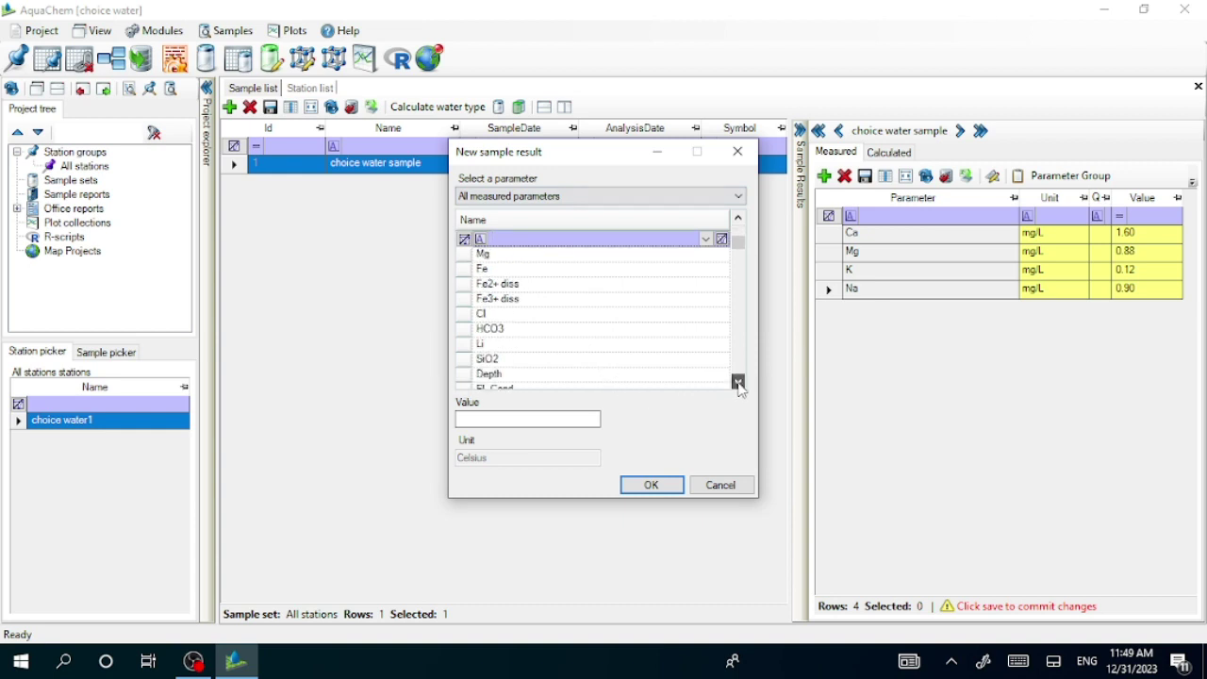
click(476, 332)
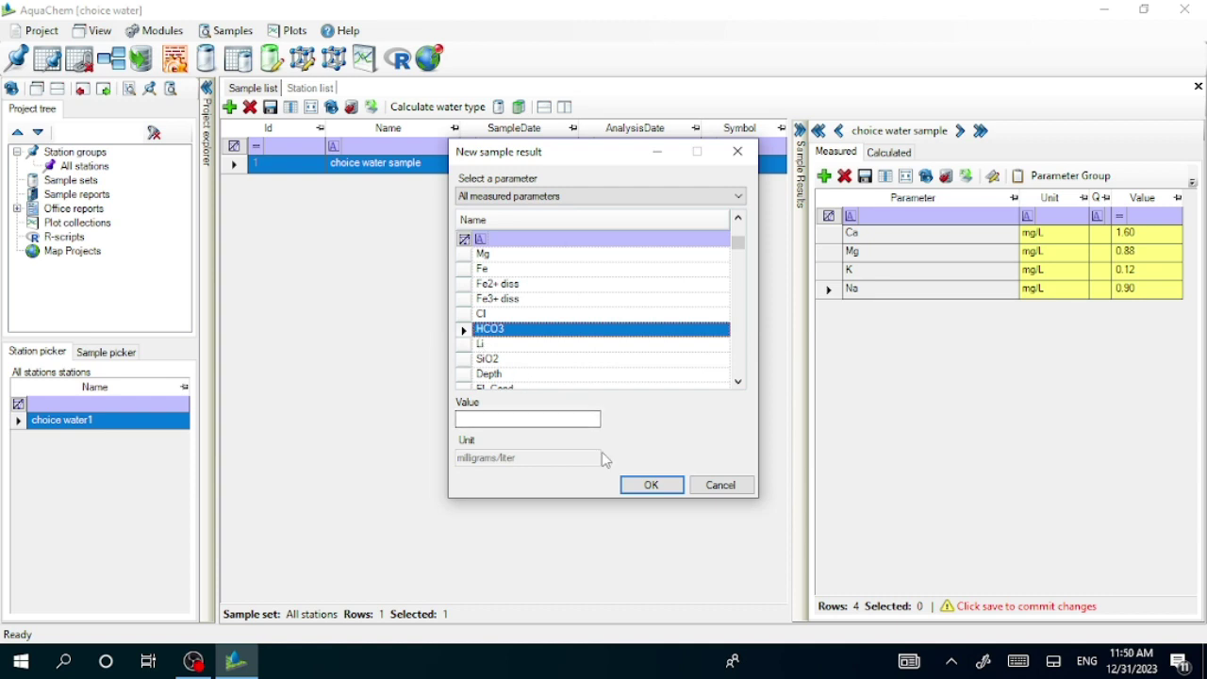
click(529, 418)
text(10.5)
click(653, 483)
Add a measured Cl result of 0.02 mg/L to the choice water sample.
click(824, 176)
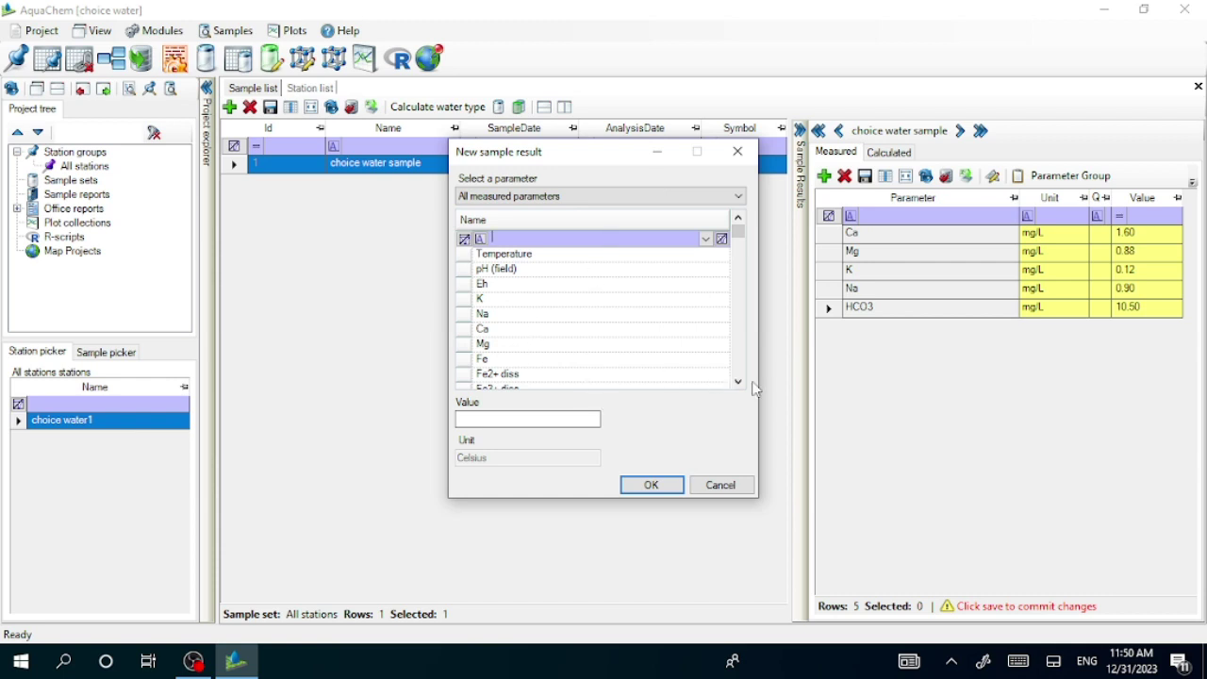
scroll(737, 382, down, 2)
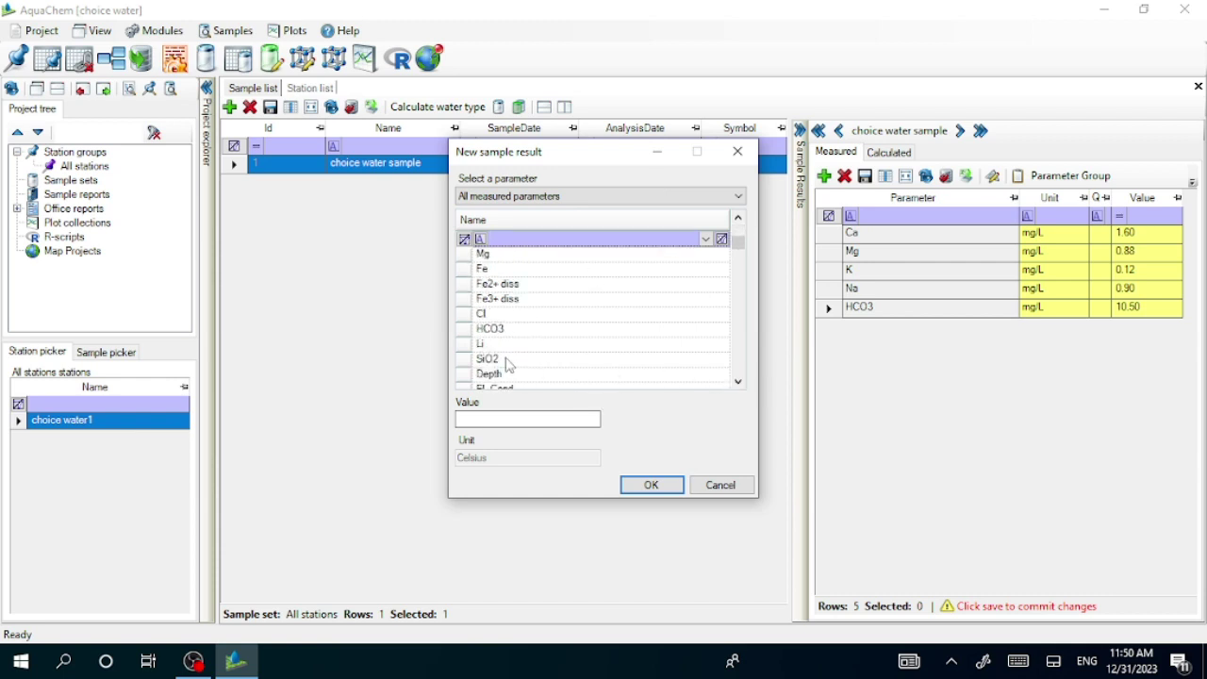
click(463, 315)
click(499, 421)
text(0.02)
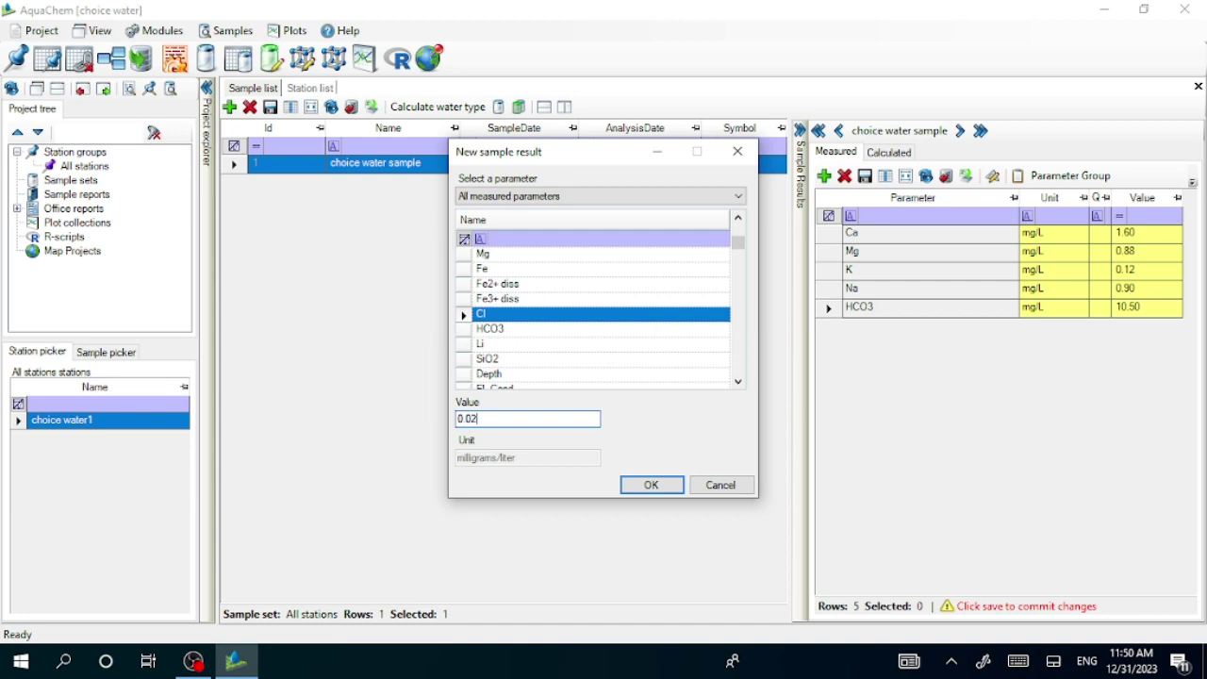
click(651, 485)
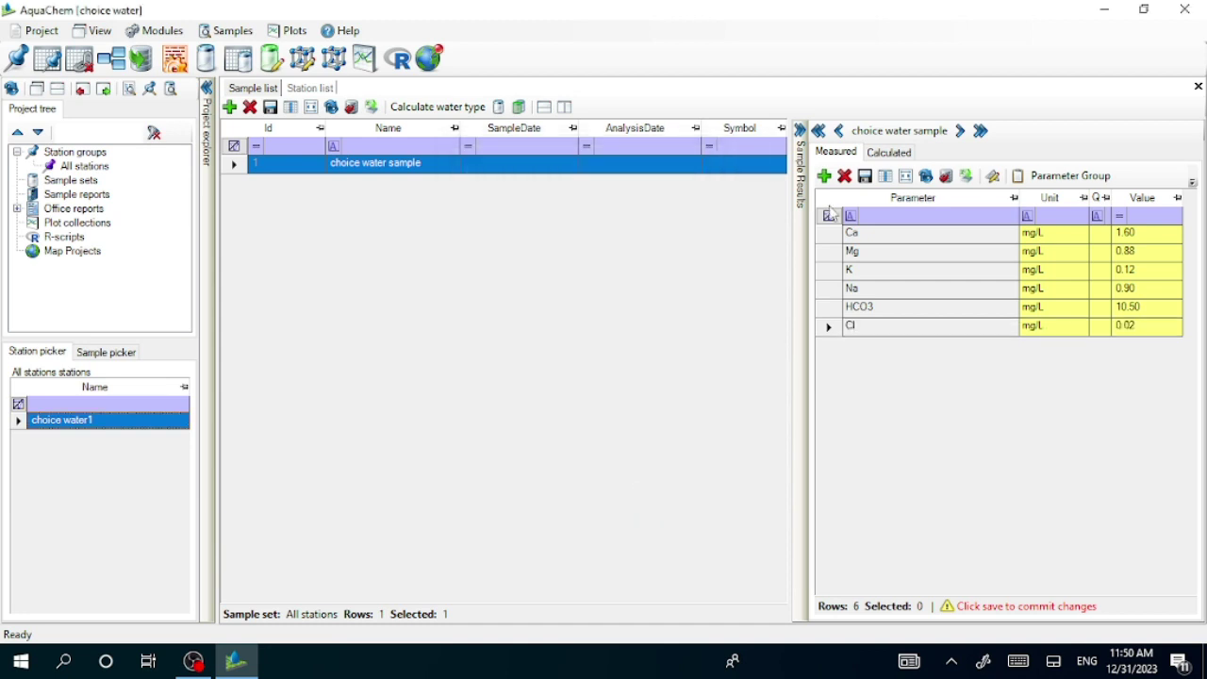
Add a measured NO3 result of 0.03 mg/L to the choice water sample.
click(823, 175)
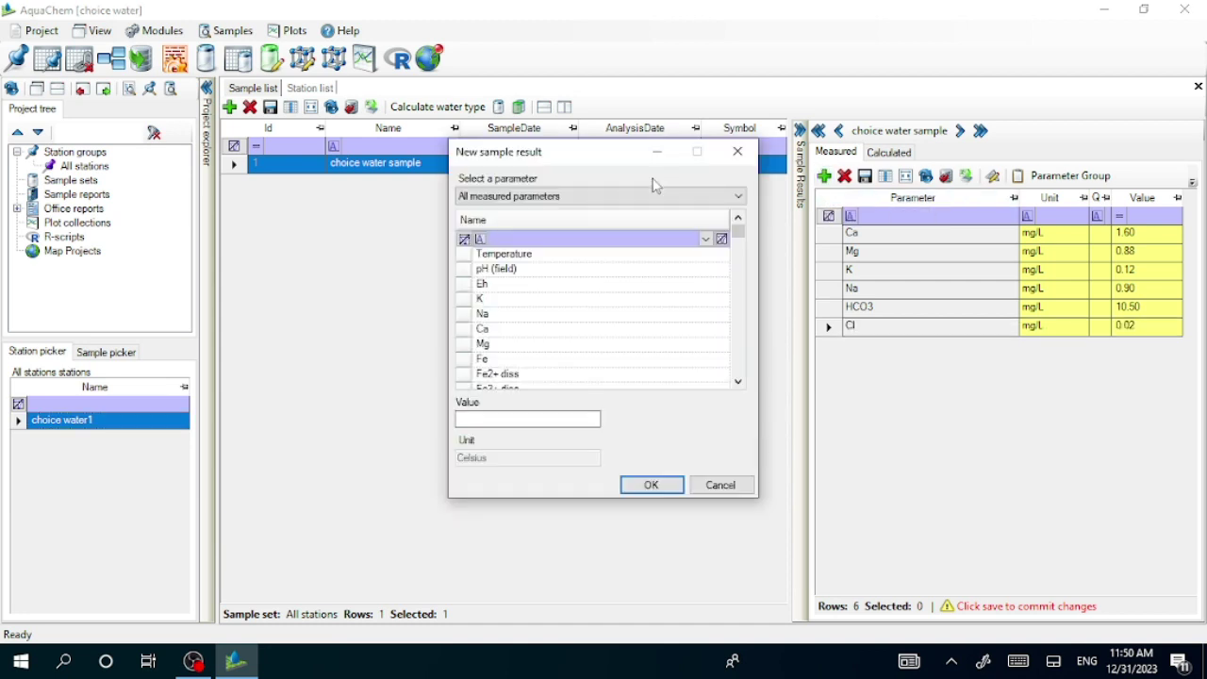
click(739, 382)
drag(739, 382, 742, 385)
click(477, 299)
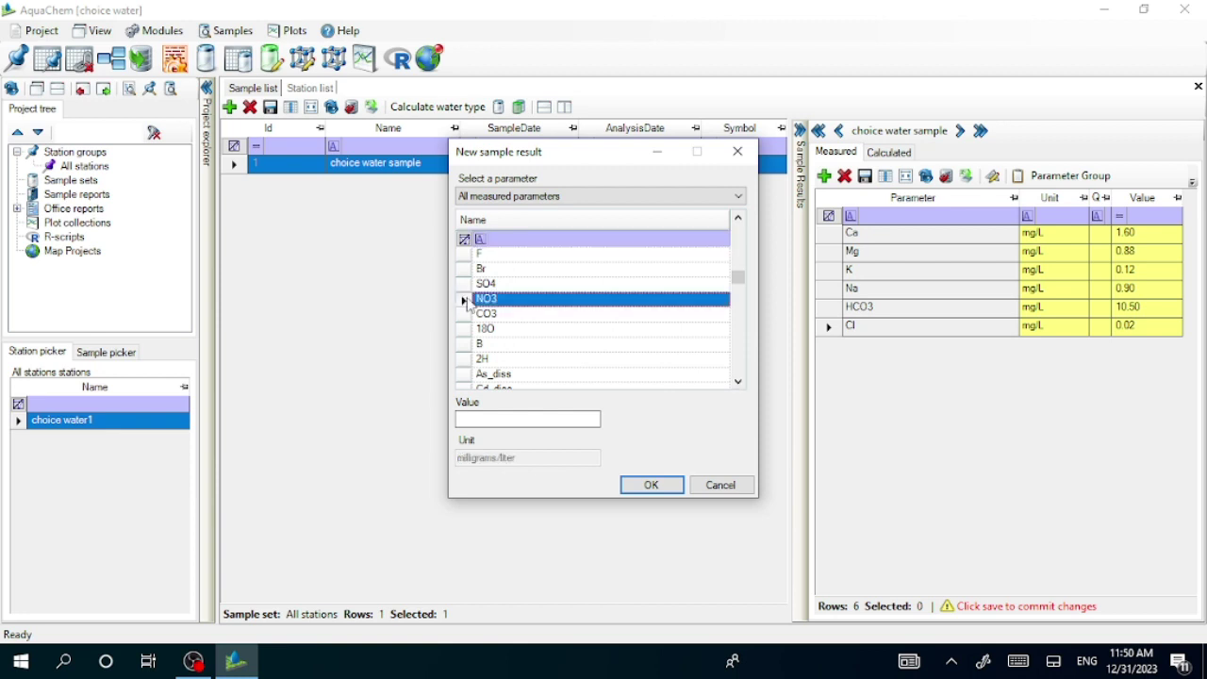
click(507, 419)
text(0.03)
click(651, 484)
Add a measured Fe result of 0 mg/L to the choice water sample.
click(824, 176)
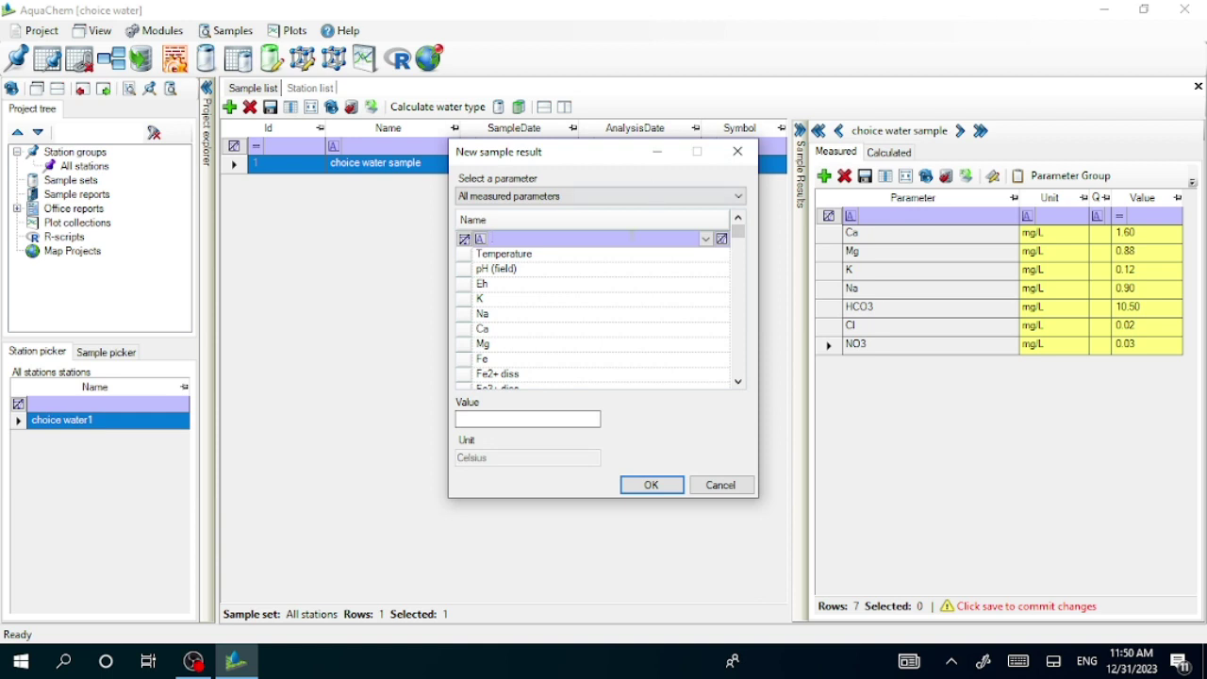
click(482, 359)
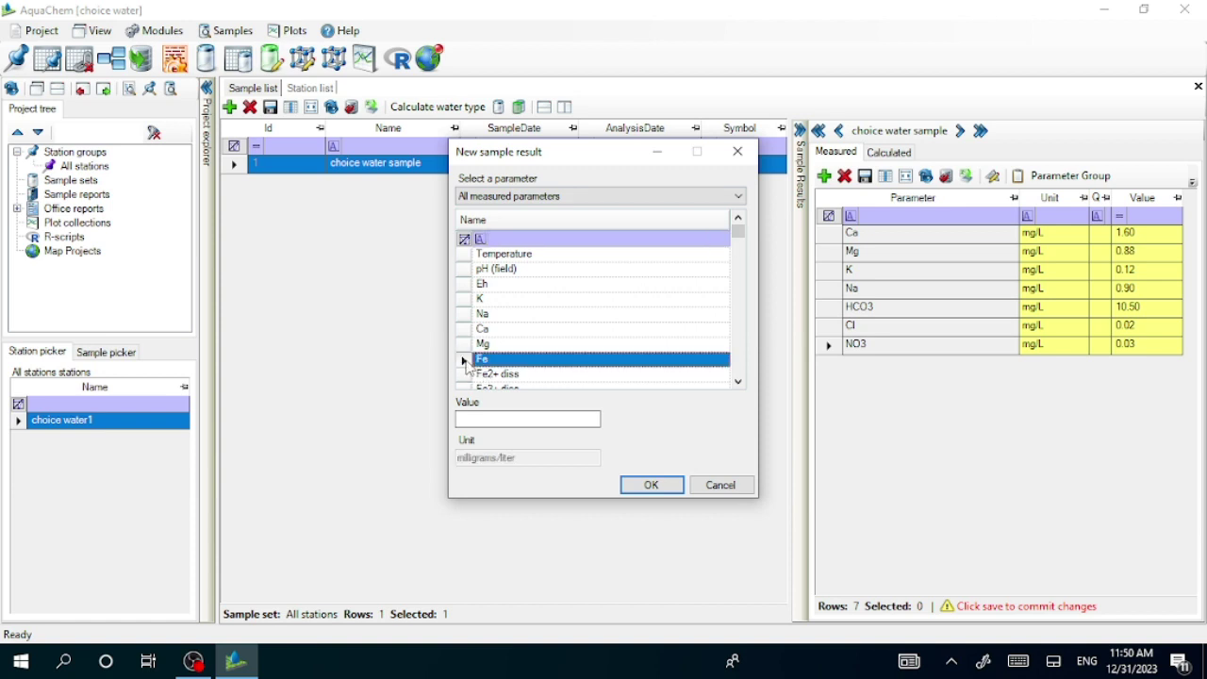
click(491, 421)
click(632, 486)
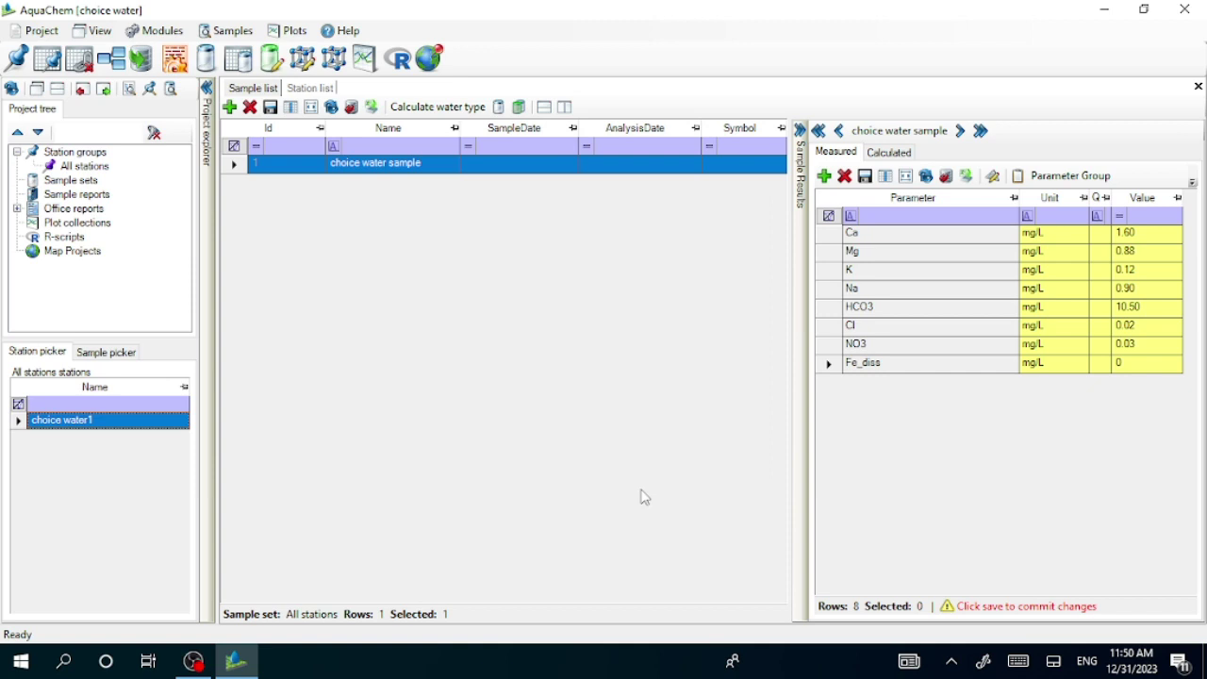
Add a measured SO4 result of 0.06 mg/L to the choice water sample.
click(824, 177)
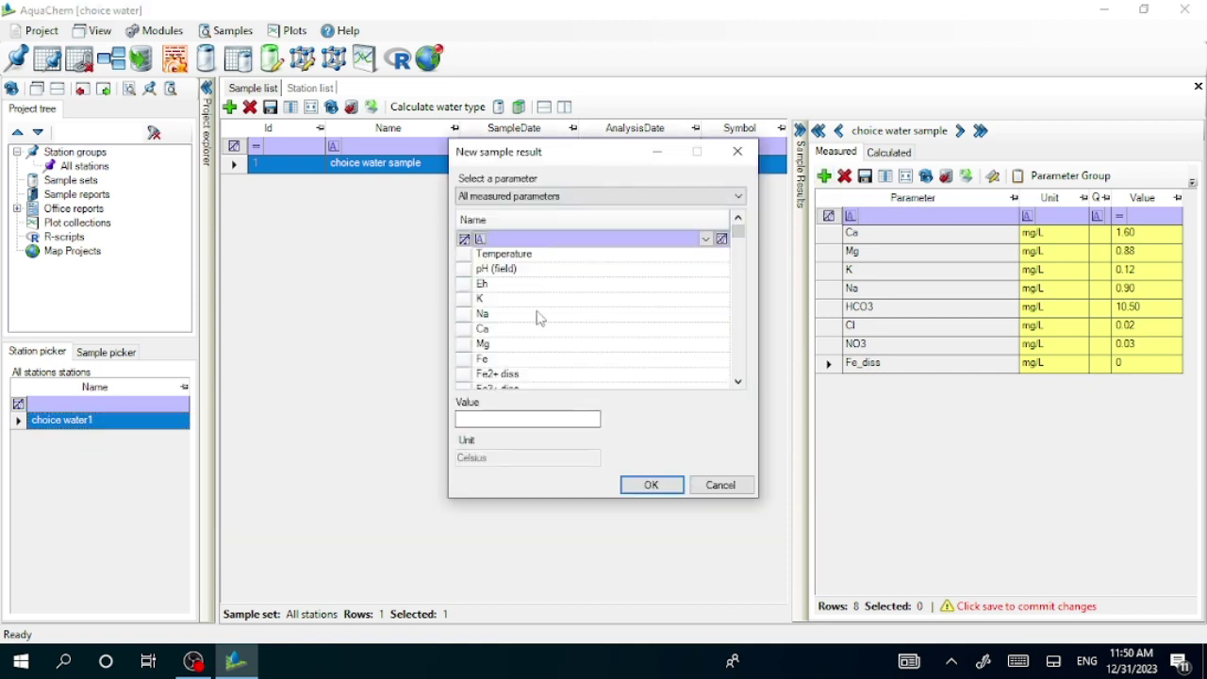
click(731, 378)
click(739, 382)
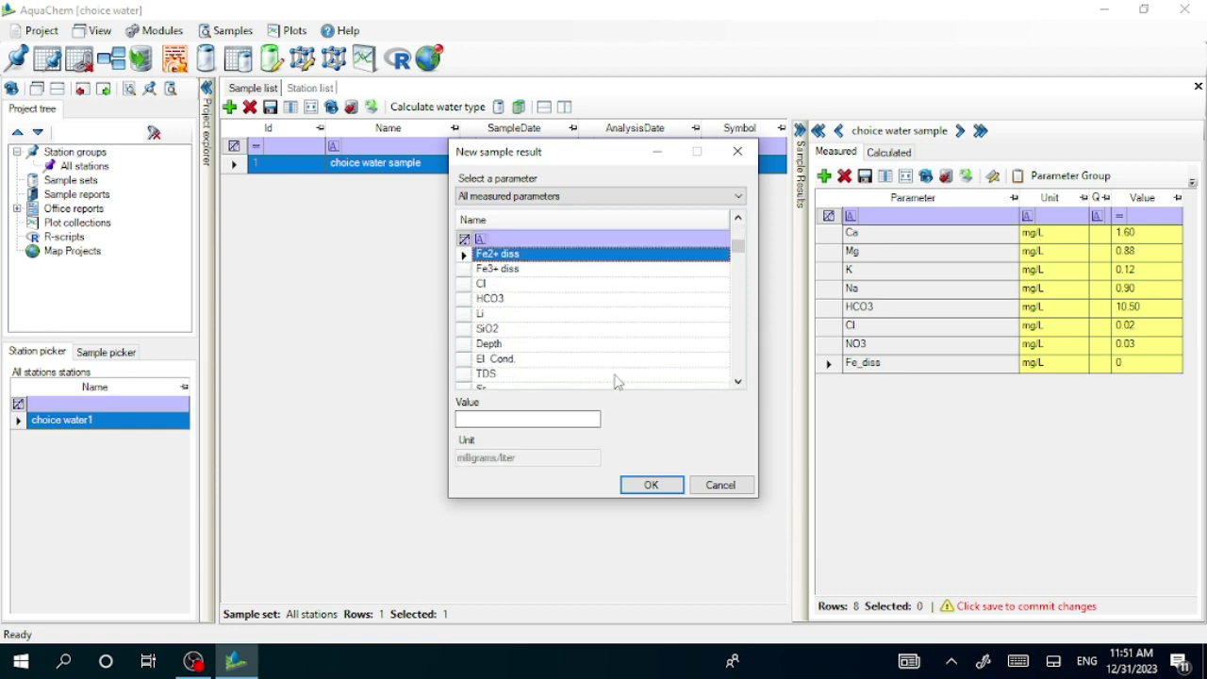
click(739, 382)
click(739, 382)
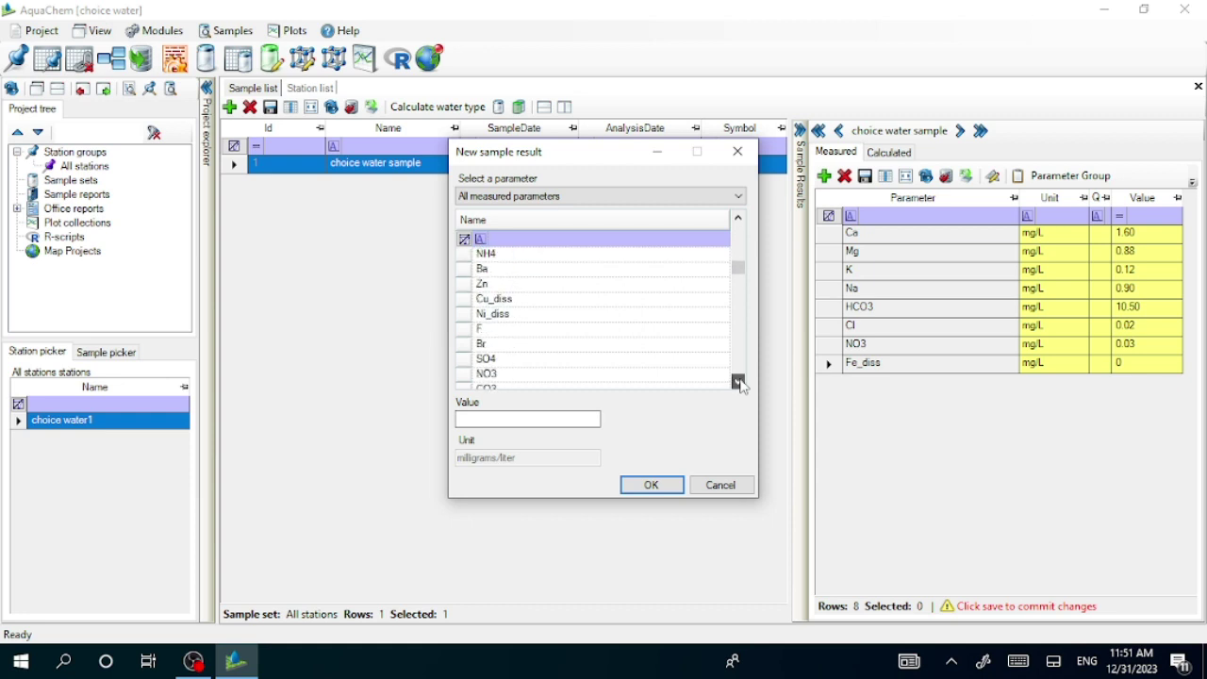
click(464, 318)
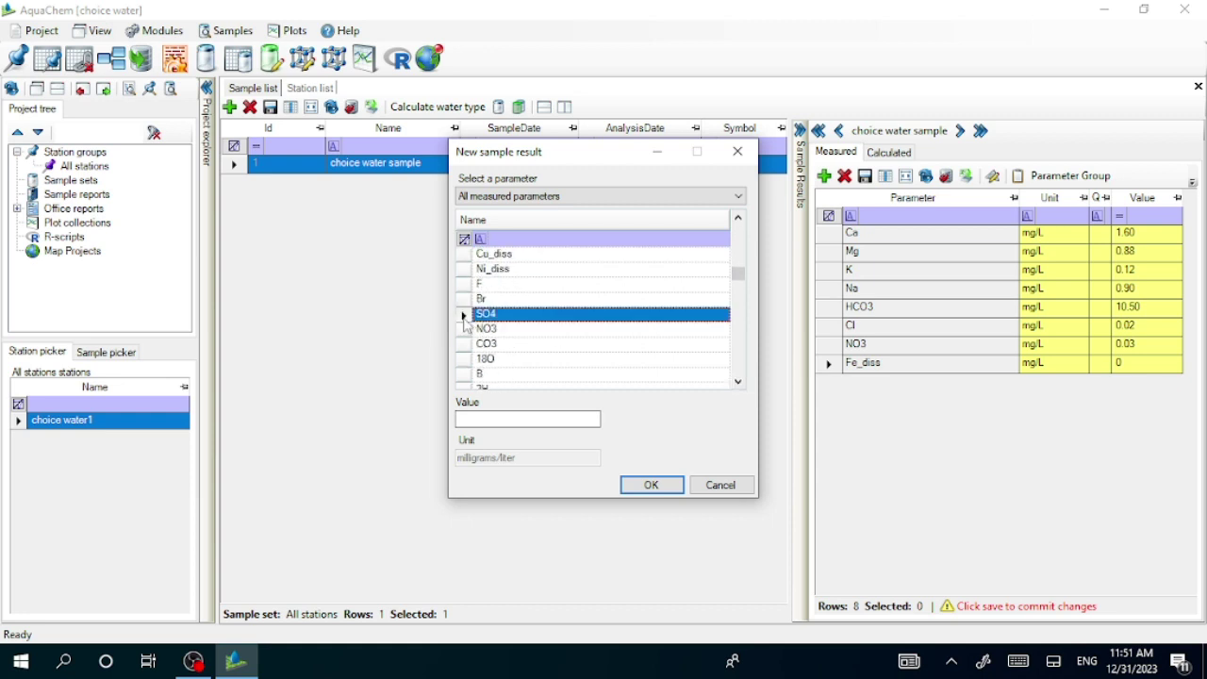
click(500, 421)
text(0.06)
click(643, 483)
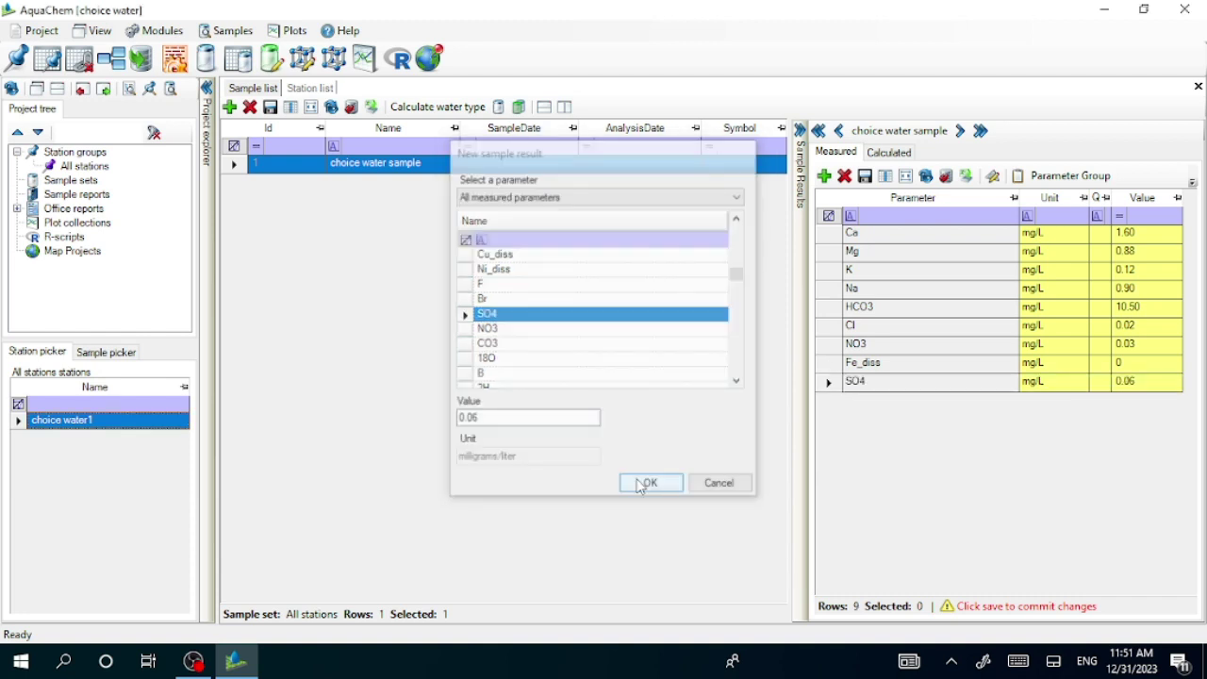
Start a new measured result, sort the parameters by name, and search them for names beginning with "fl".
click(824, 176)
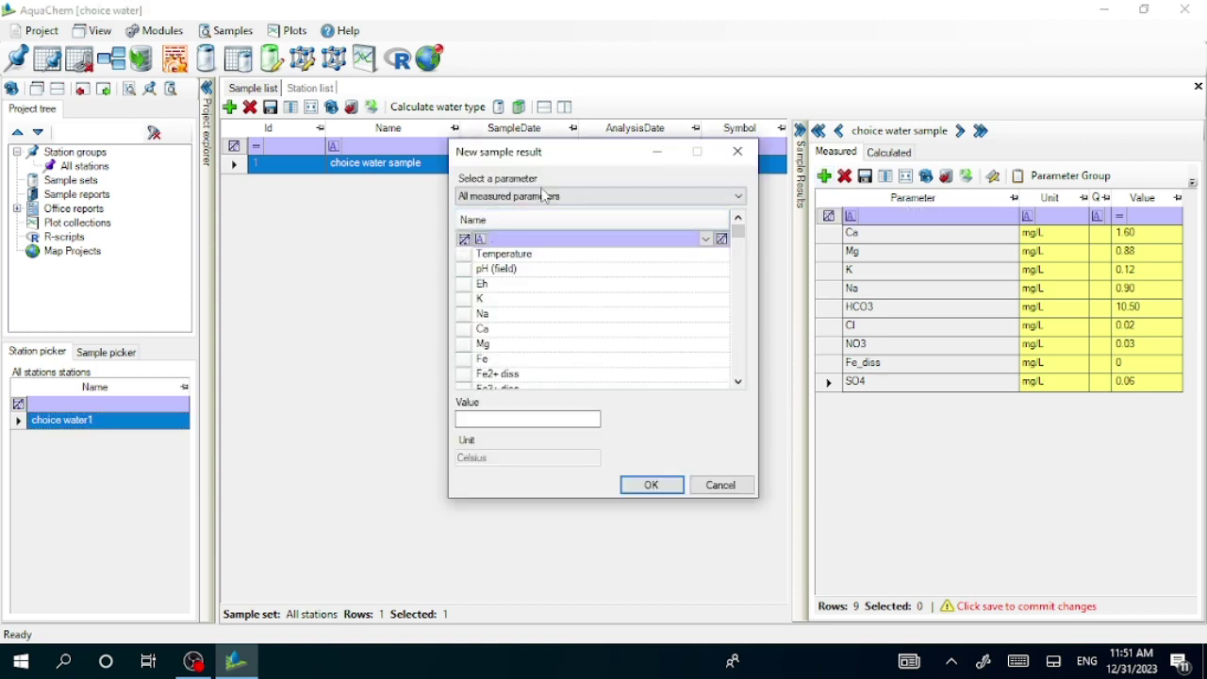
click(514, 219)
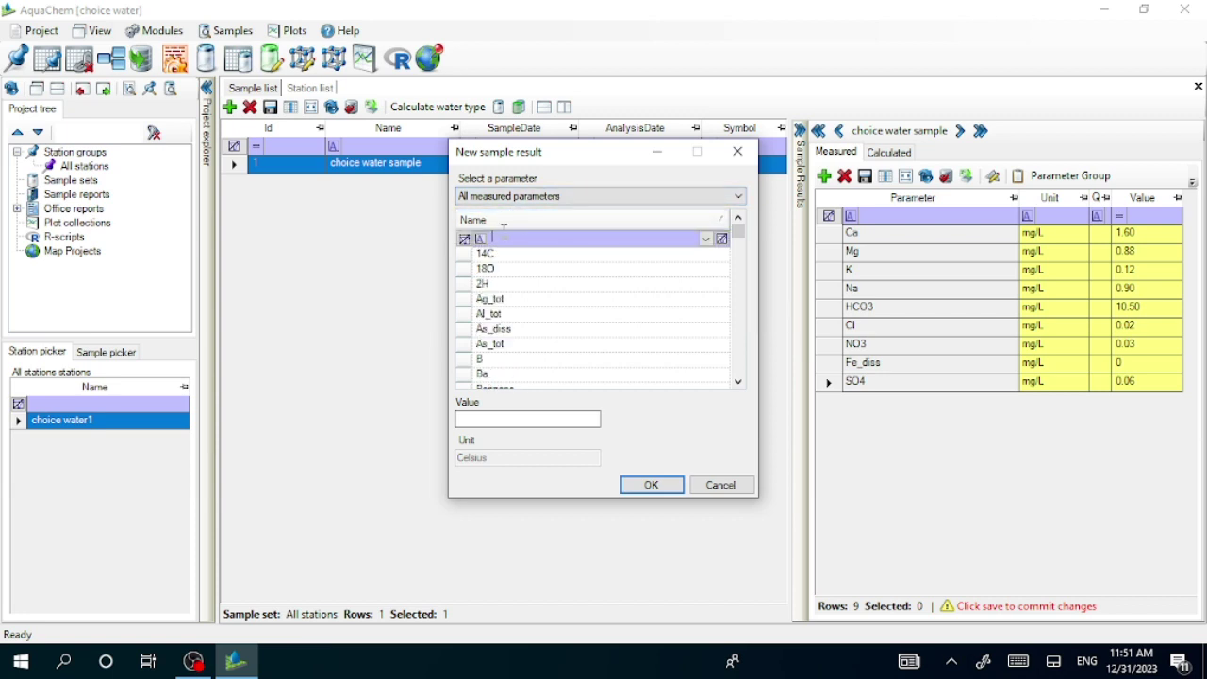
text(f)
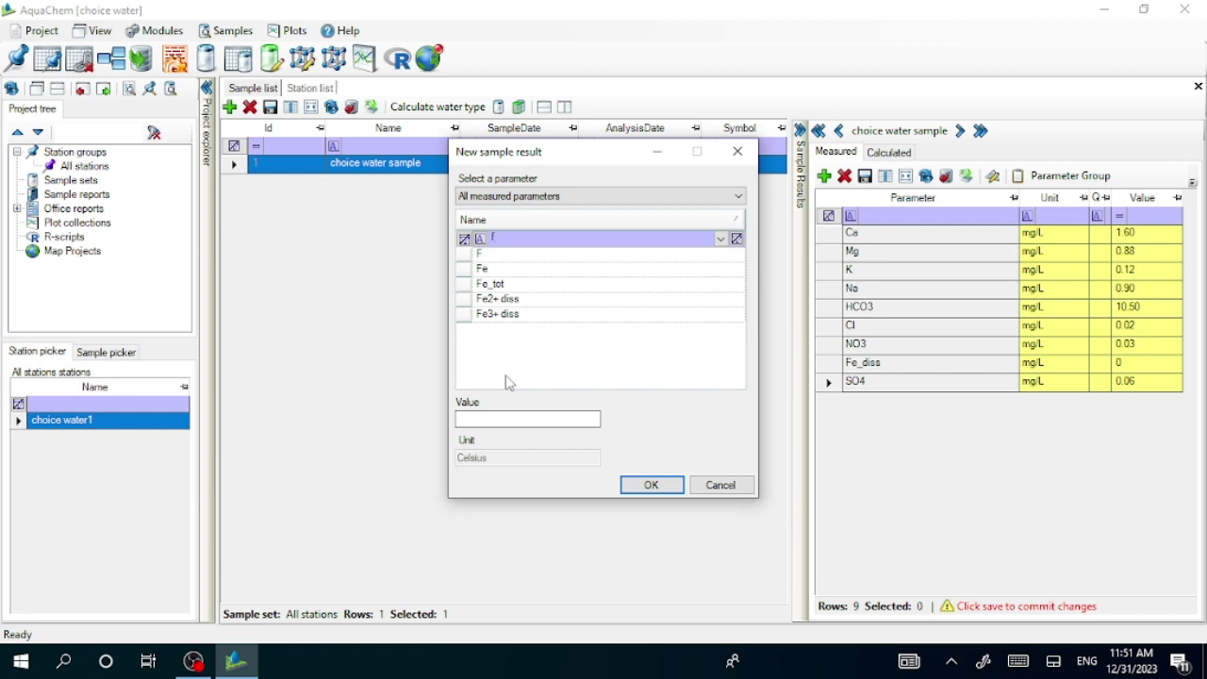
text(l)
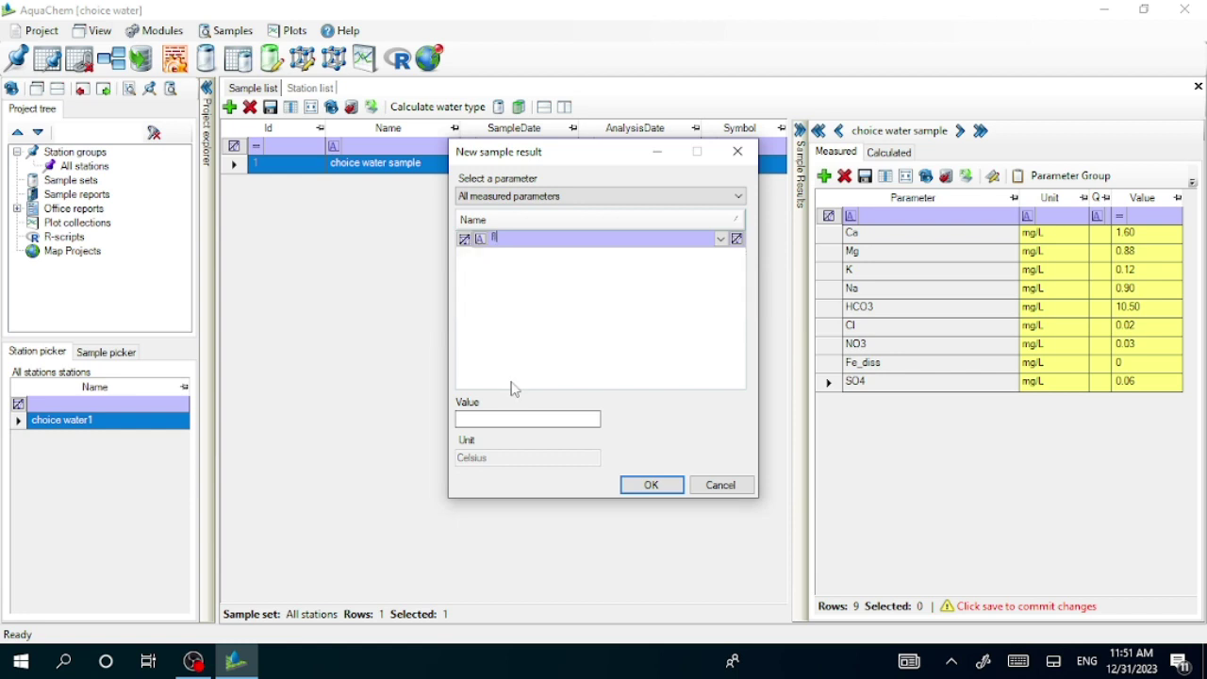
key(BackSpace)
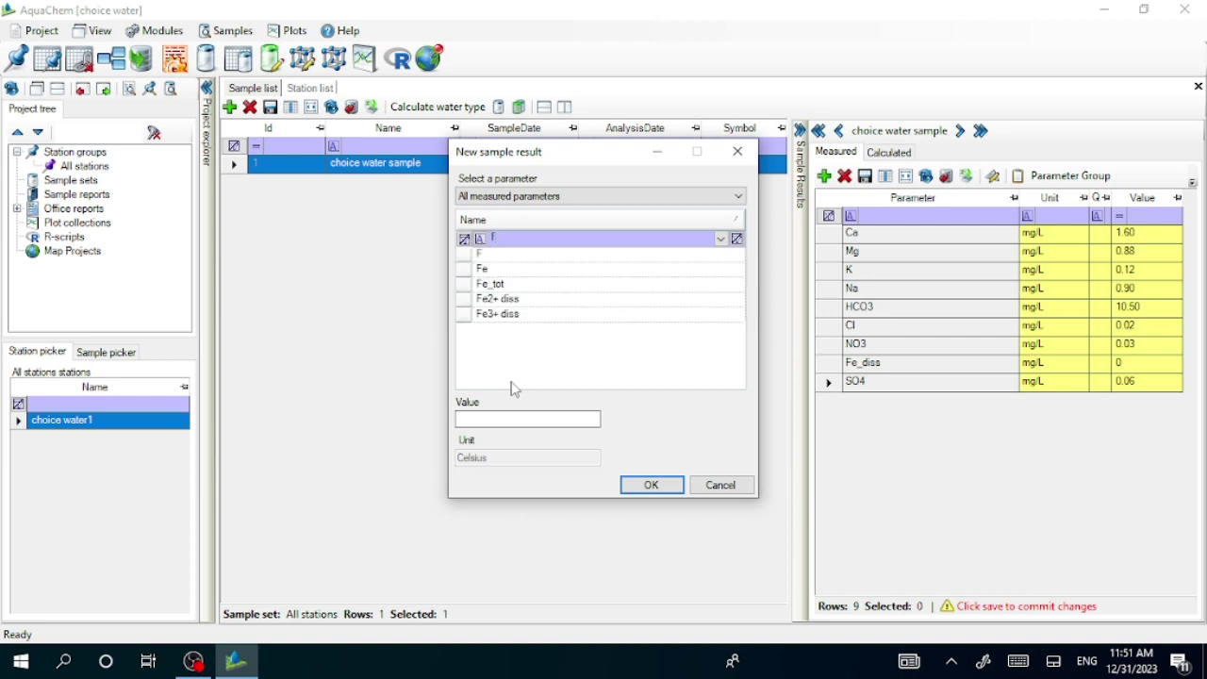
key(BackSpace)
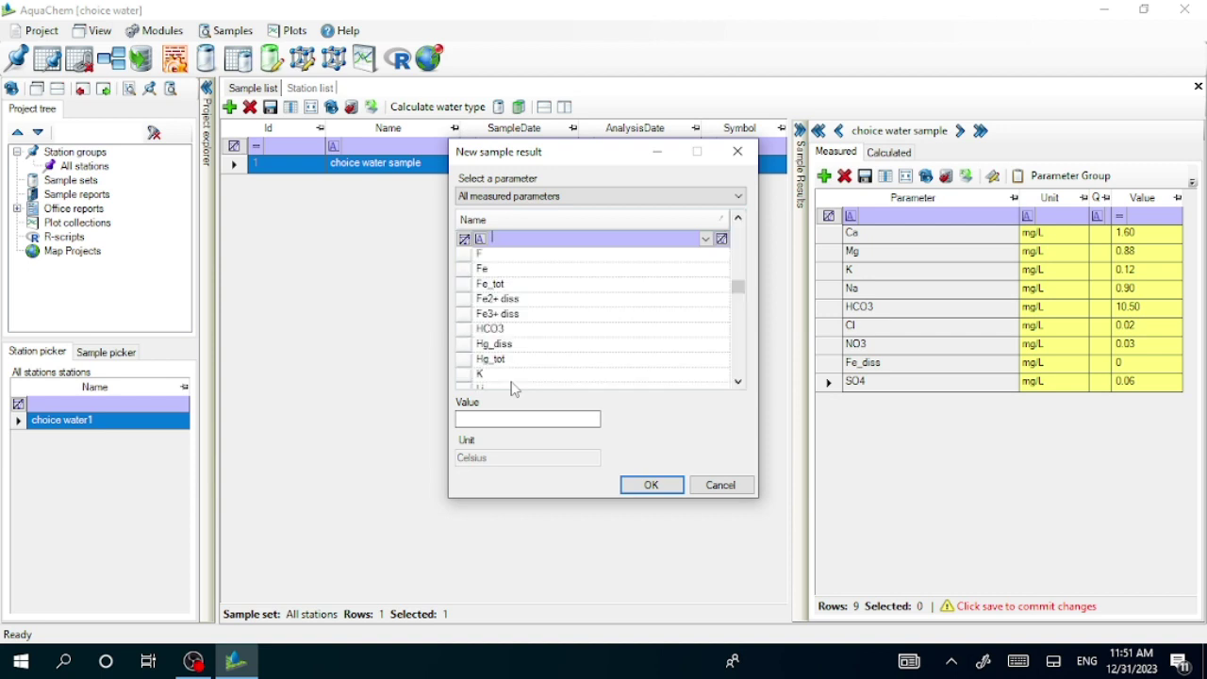
click(743, 369)
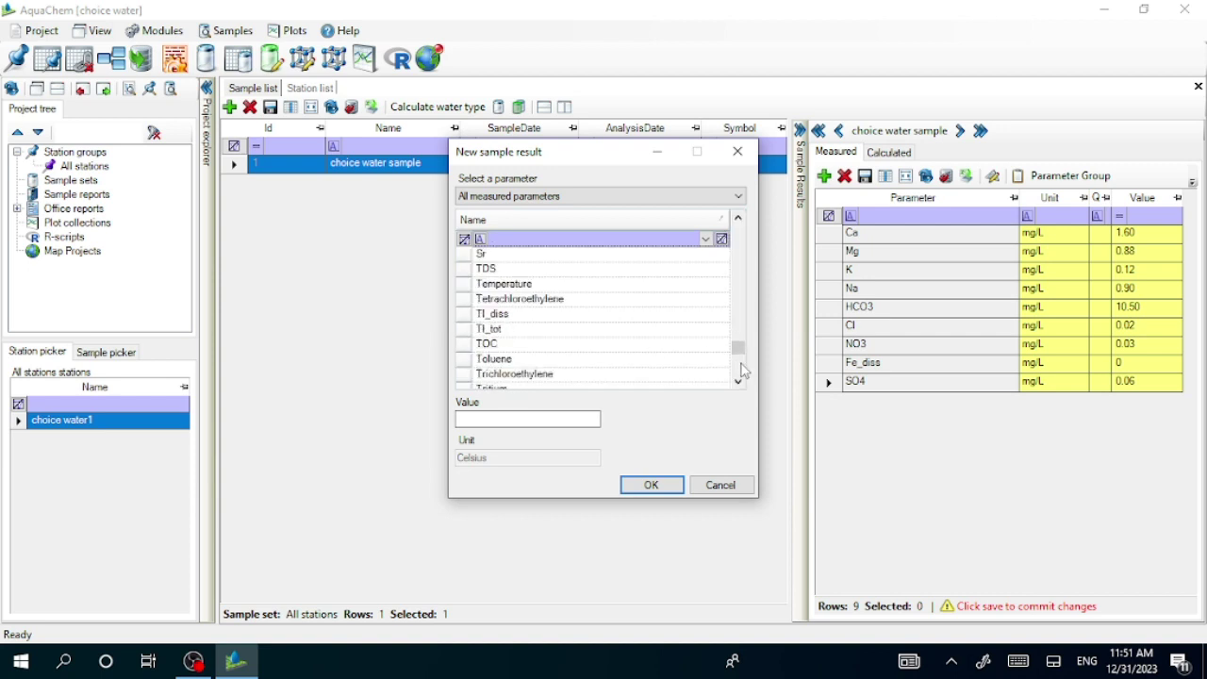
drag(743, 370, 741, 292)
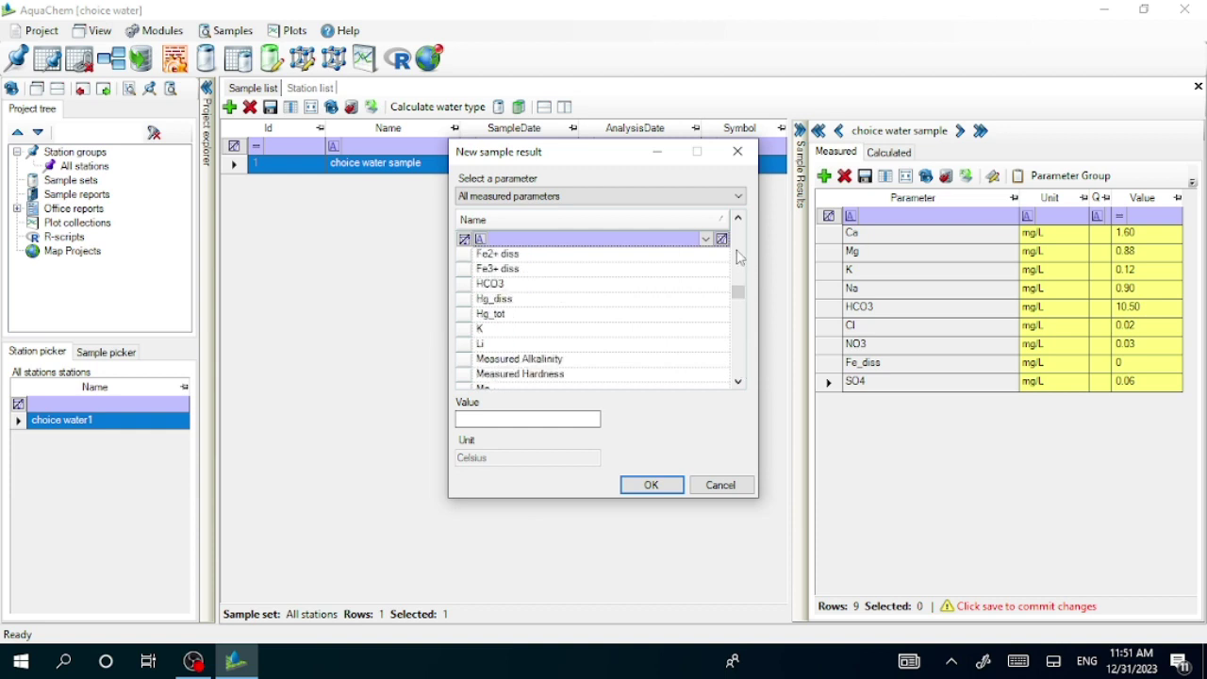
click(741, 253)
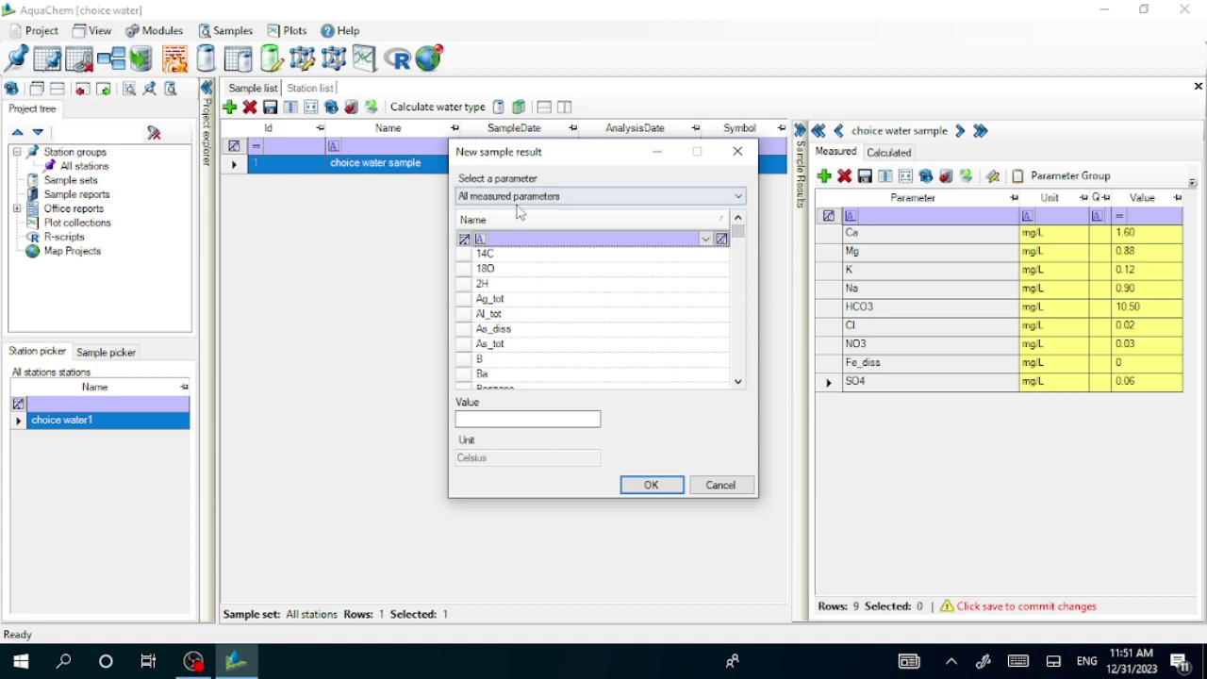
Add a measured TDS result of 8.52 mg/L to the choice water sample.
click(513, 239)
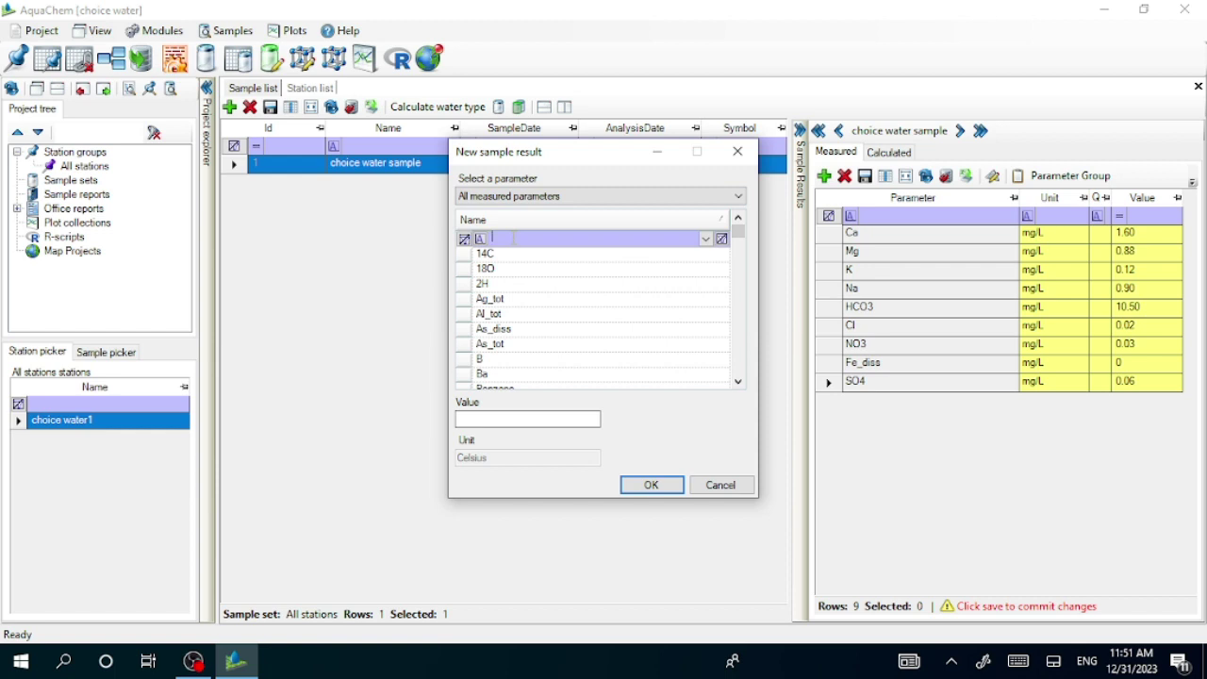
text(t)
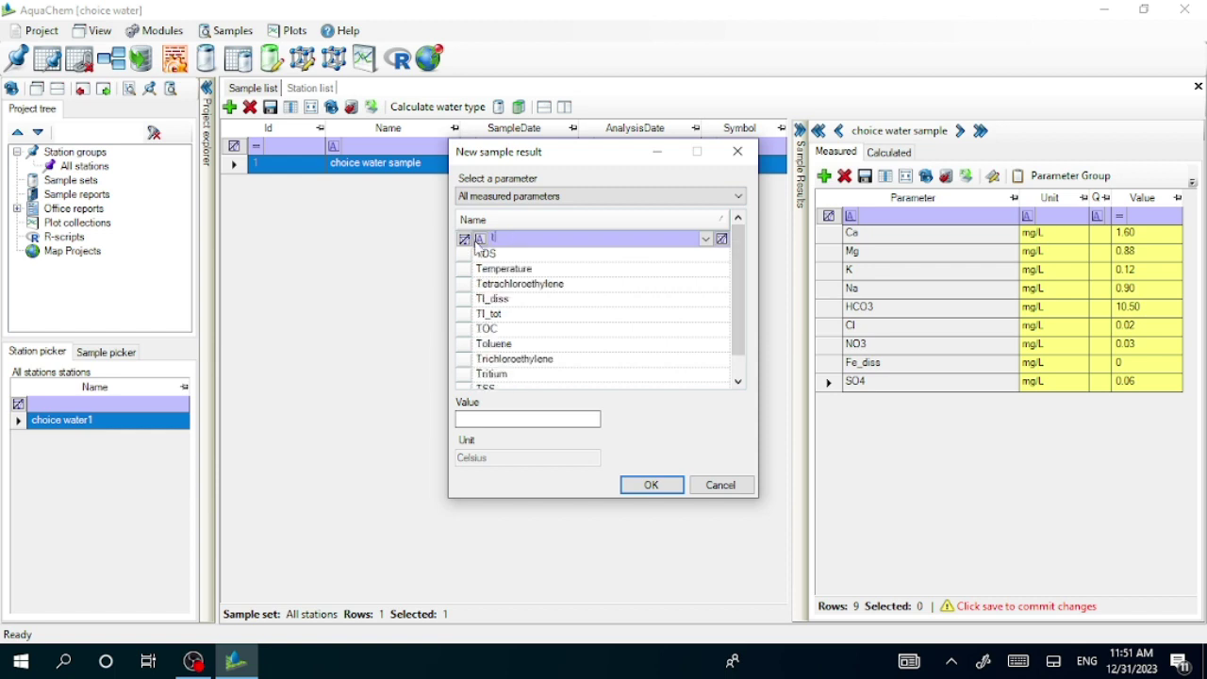
click(472, 254)
click(512, 421)
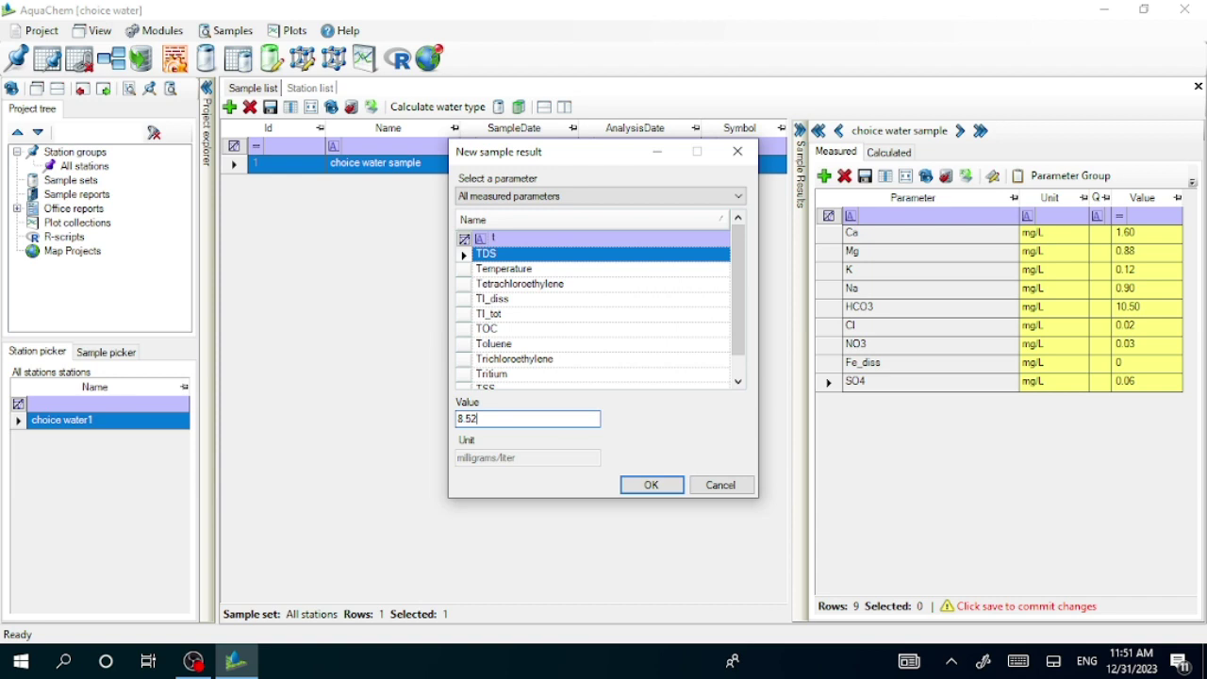
click(651, 485)
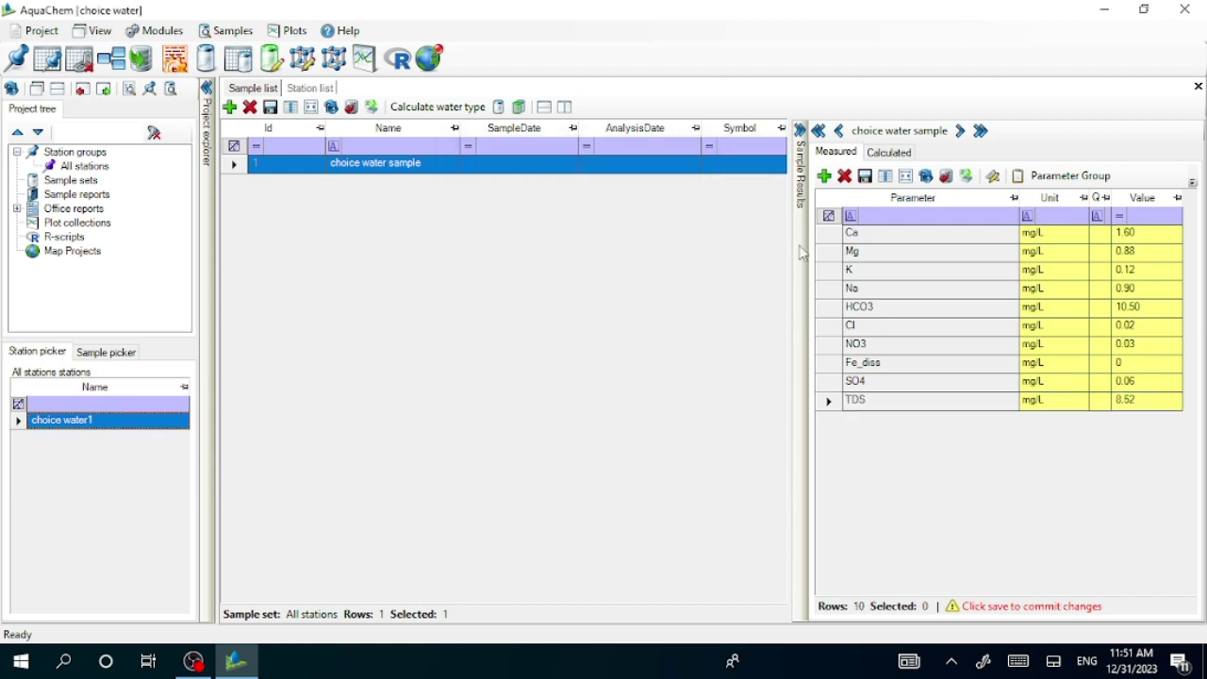
Add a measured pH (field) result of 7 to the choice water sample.
click(824, 177)
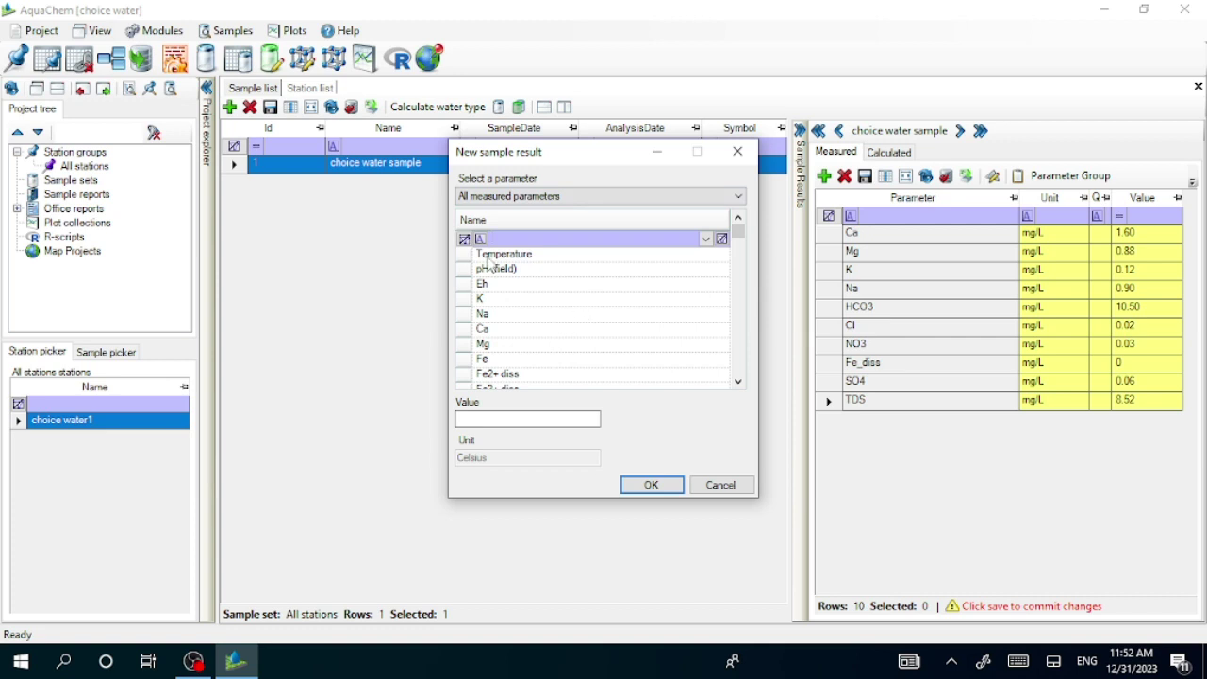
click(464, 270)
click(503, 418)
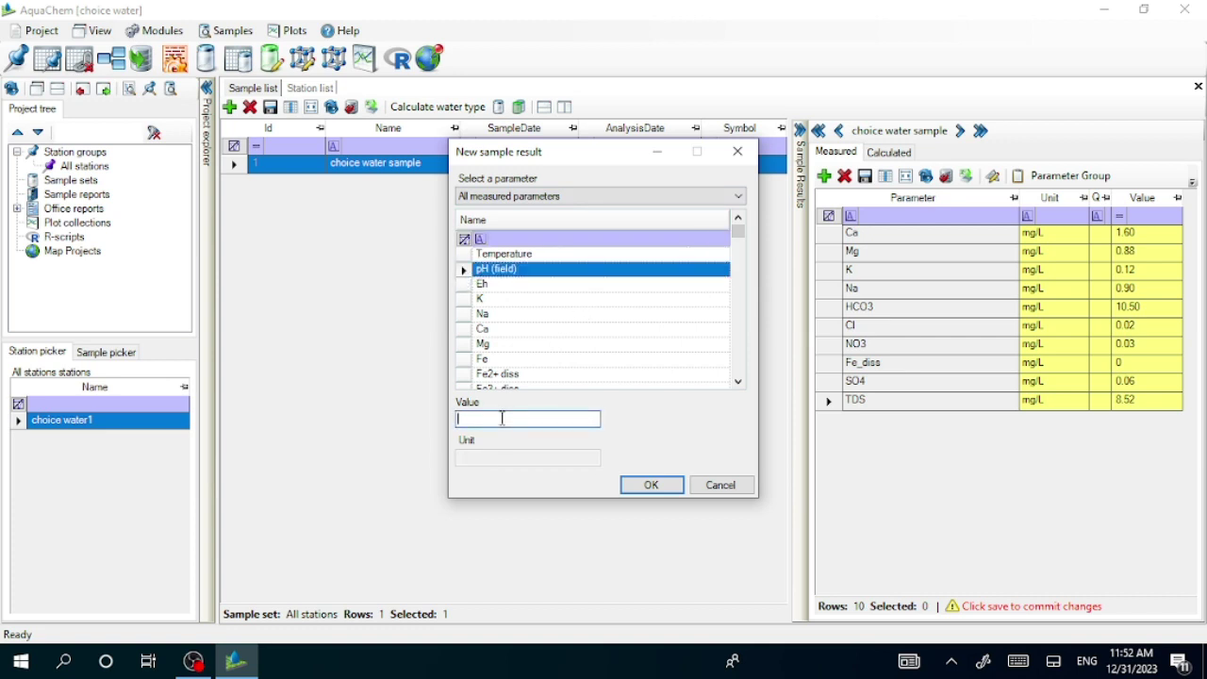
click(652, 487)
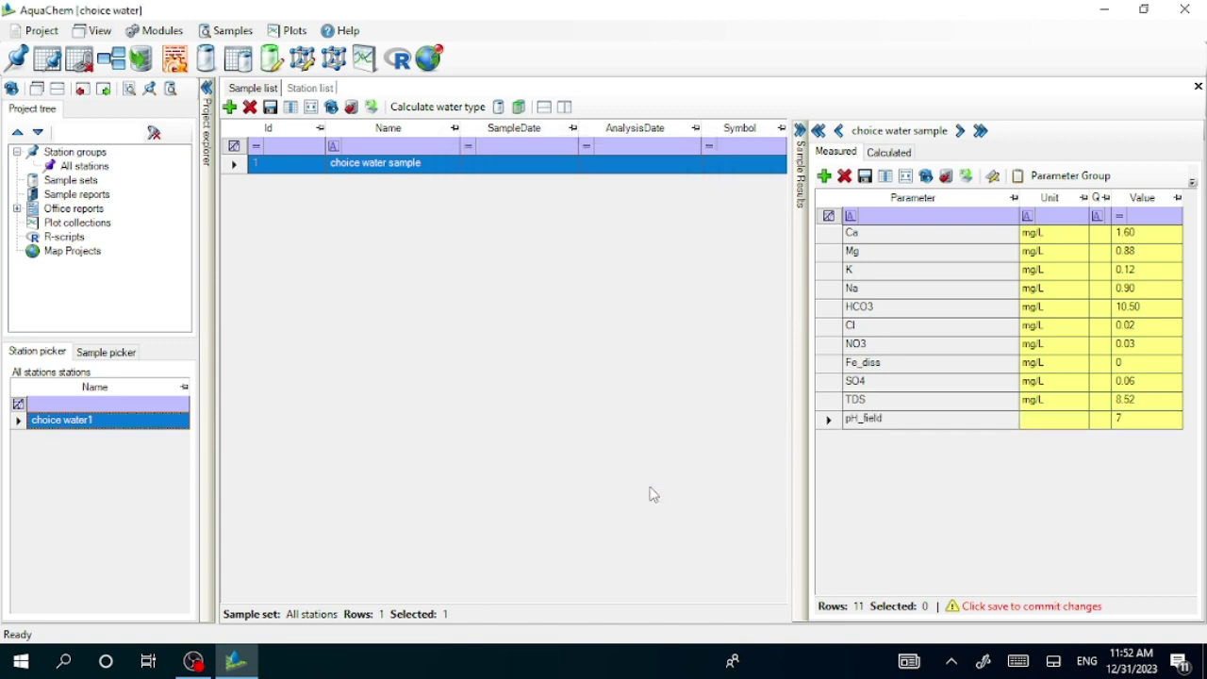
click(823, 176)
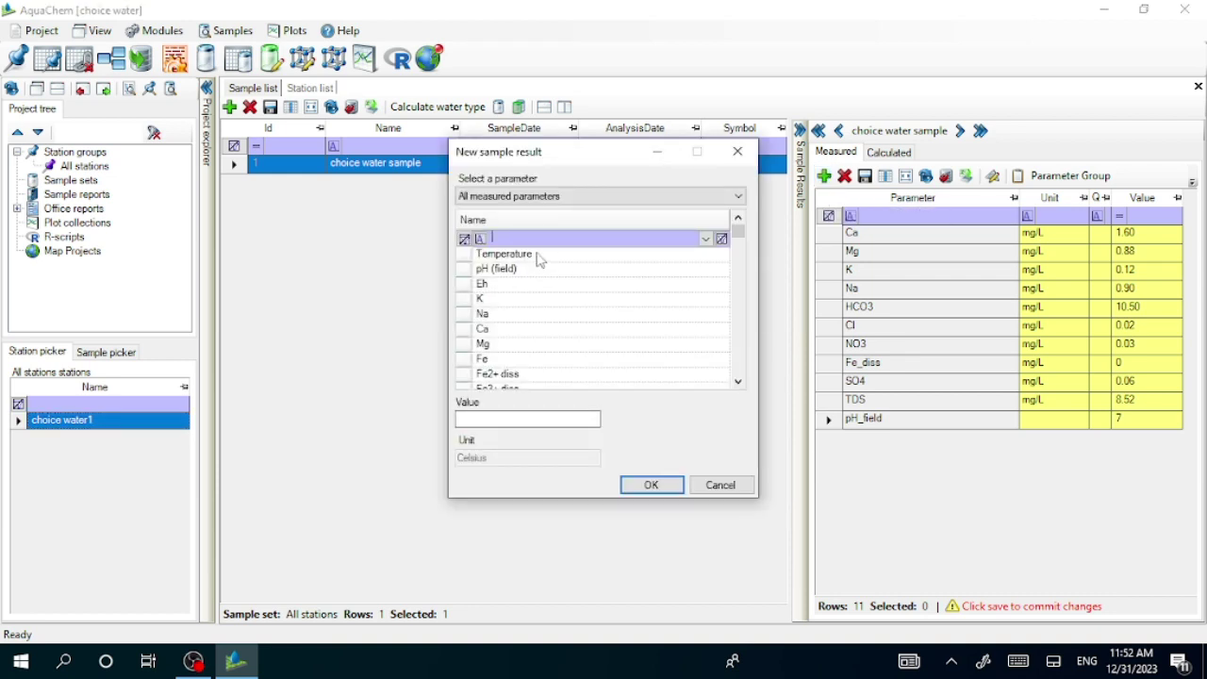
text(ak)
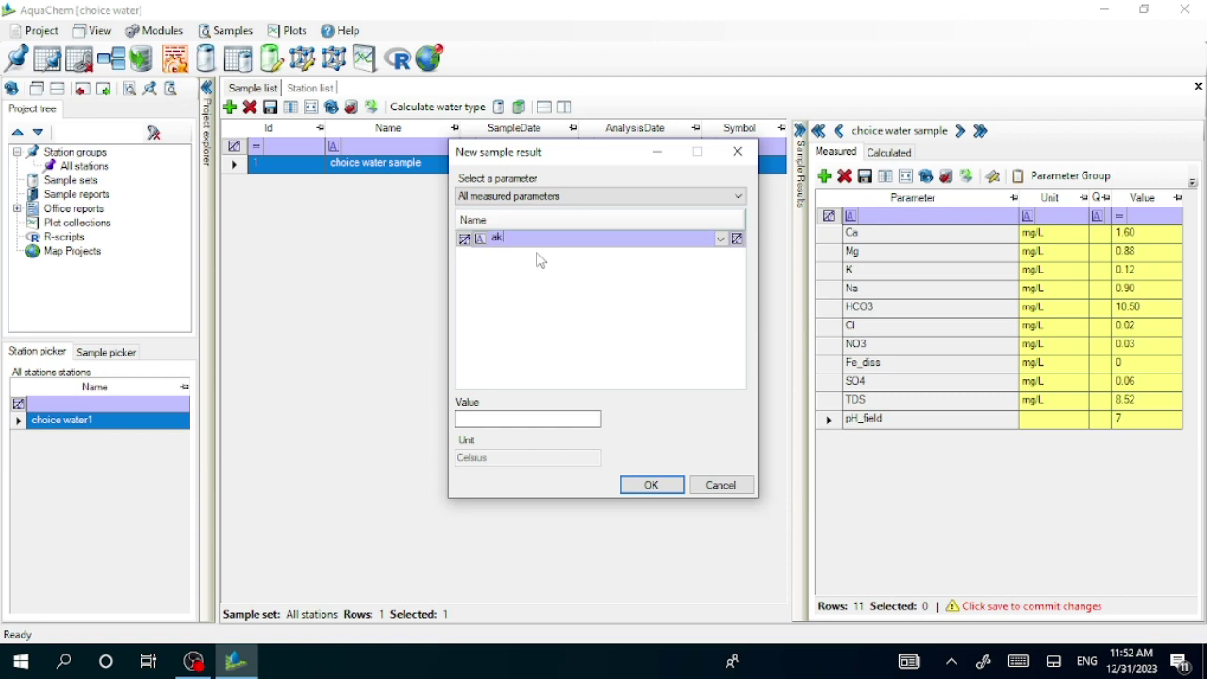
key(BackSpace)
text(lk)
key(BackSpace)
key(BackSpace)
key(BackSpace)
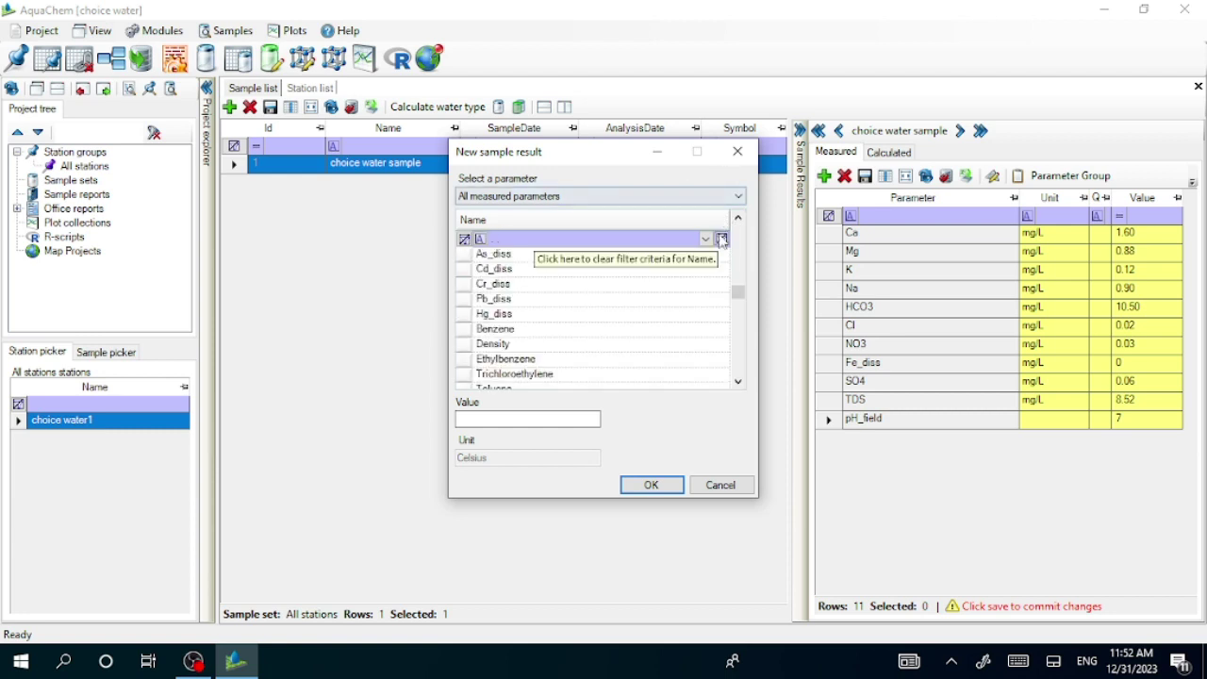
click(739, 153)
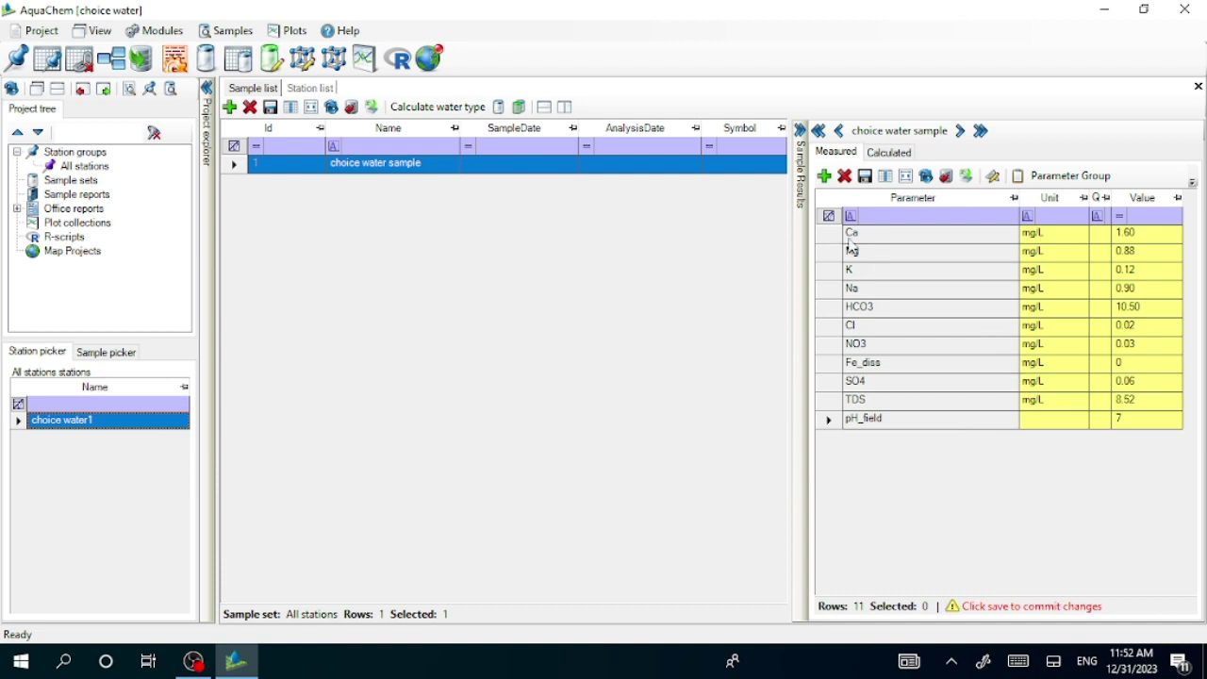
Save the choice water sample's measured results and show its calculated values.
click(865, 177)
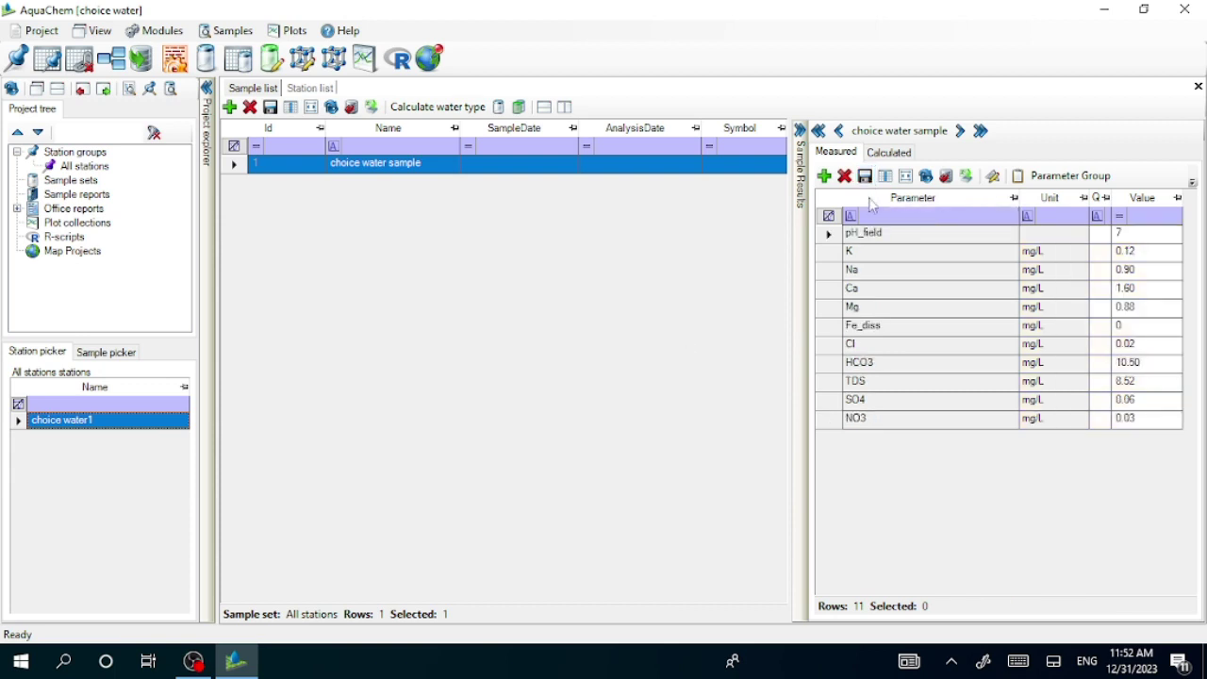
click(887, 153)
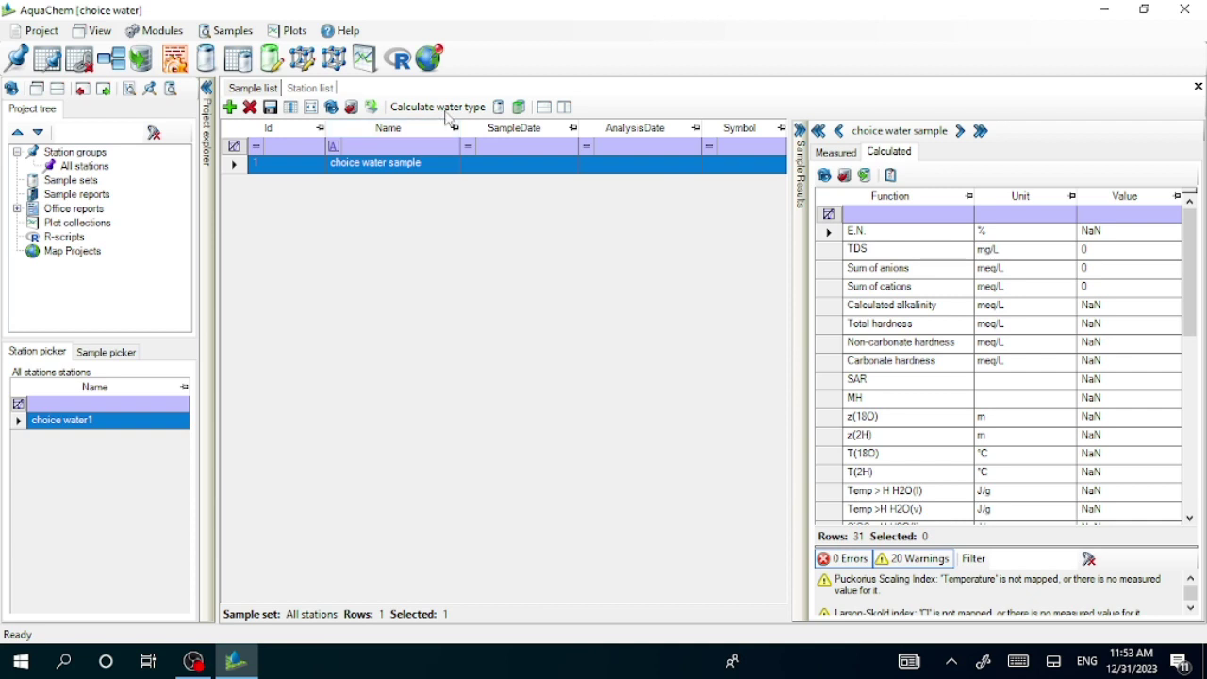
Start the water type calculation for the sample and set the project's water type field to Name.
click(499, 108)
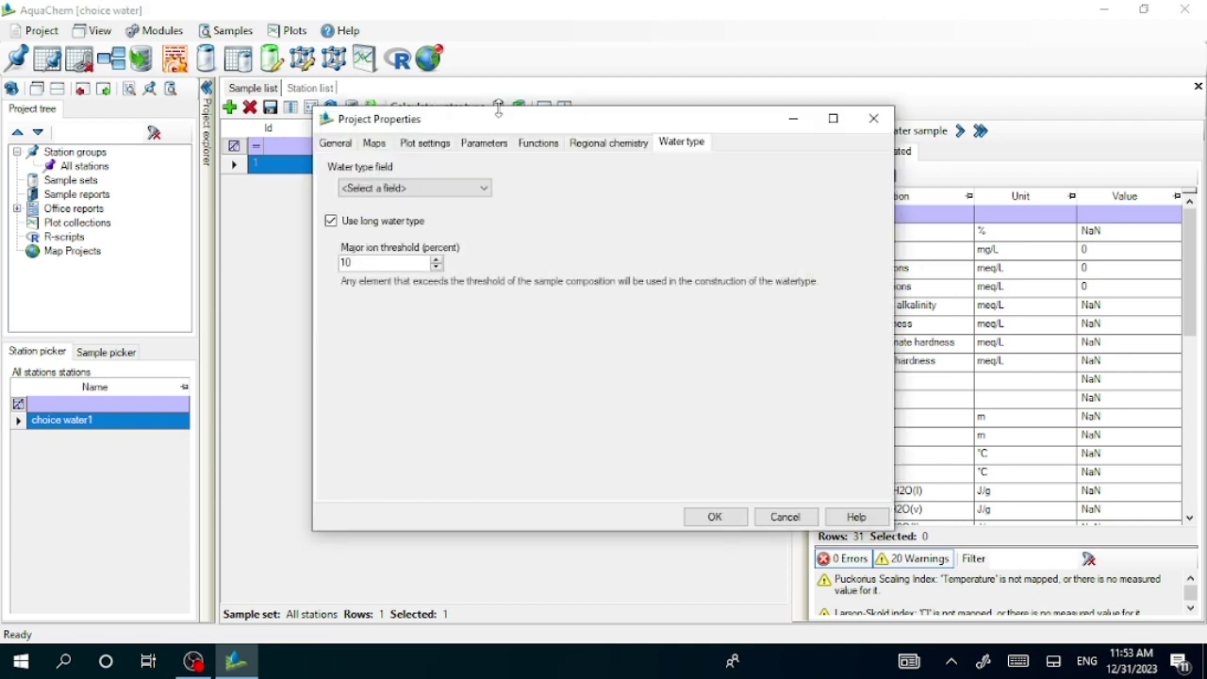
click(486, 189)
click(453, 214)
drag(505, 128, 512, 270)
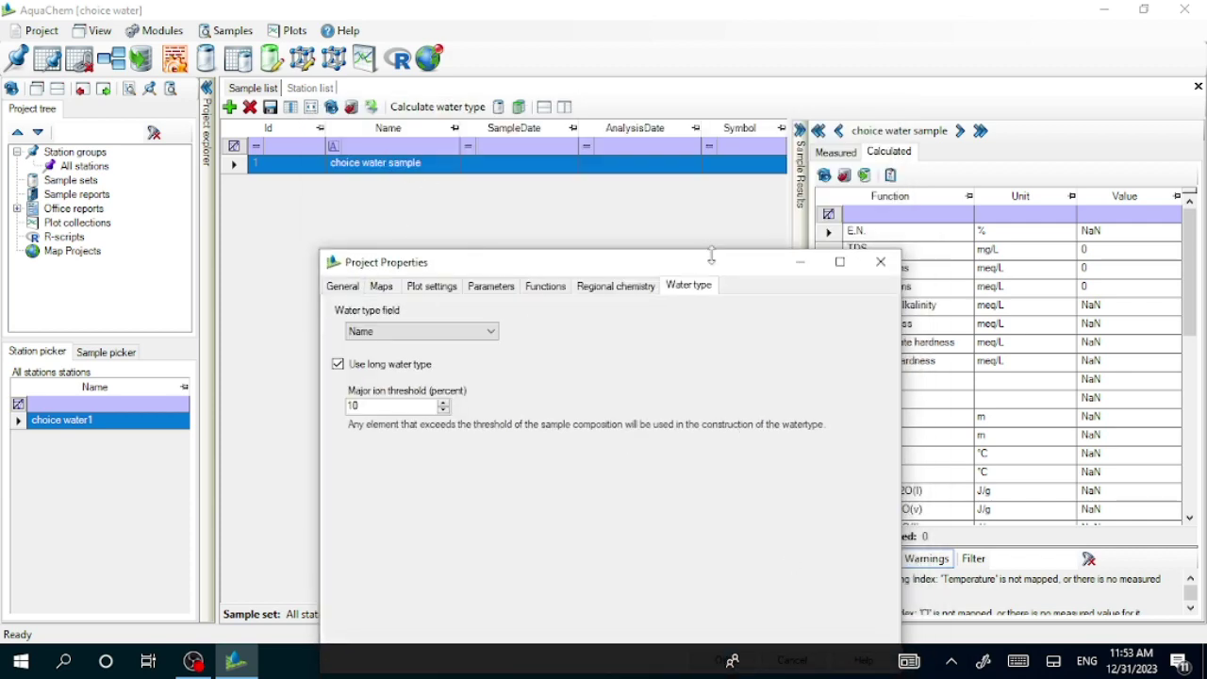
drag(715, 266, 673, 158)
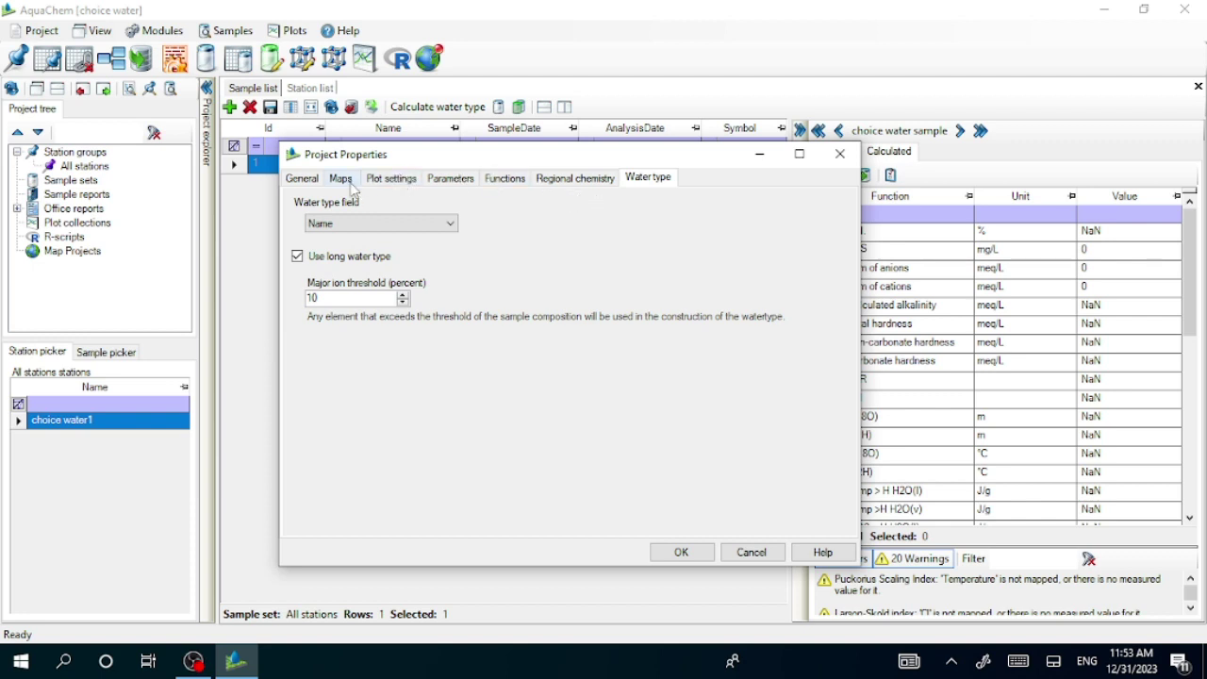
Examine the project's plot settings, parameter mappings and available functions, including Calculated TDS, Sum of anions and Sum of cations.
click(390, 186)
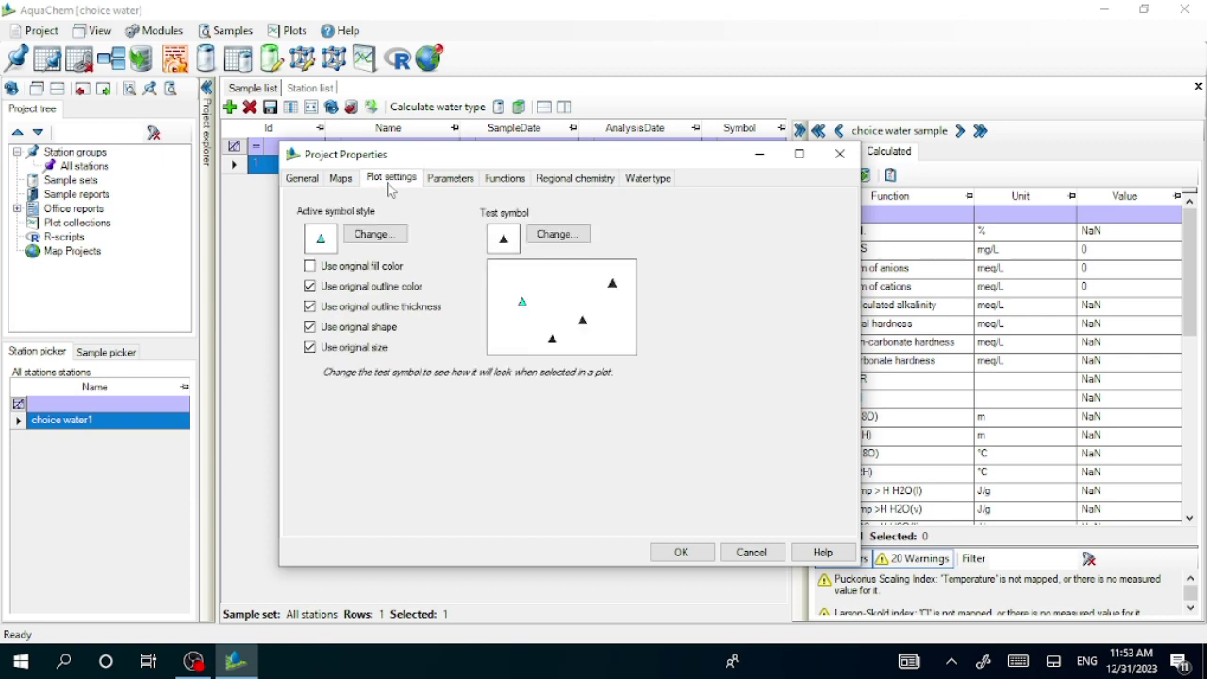
click(441, 188)
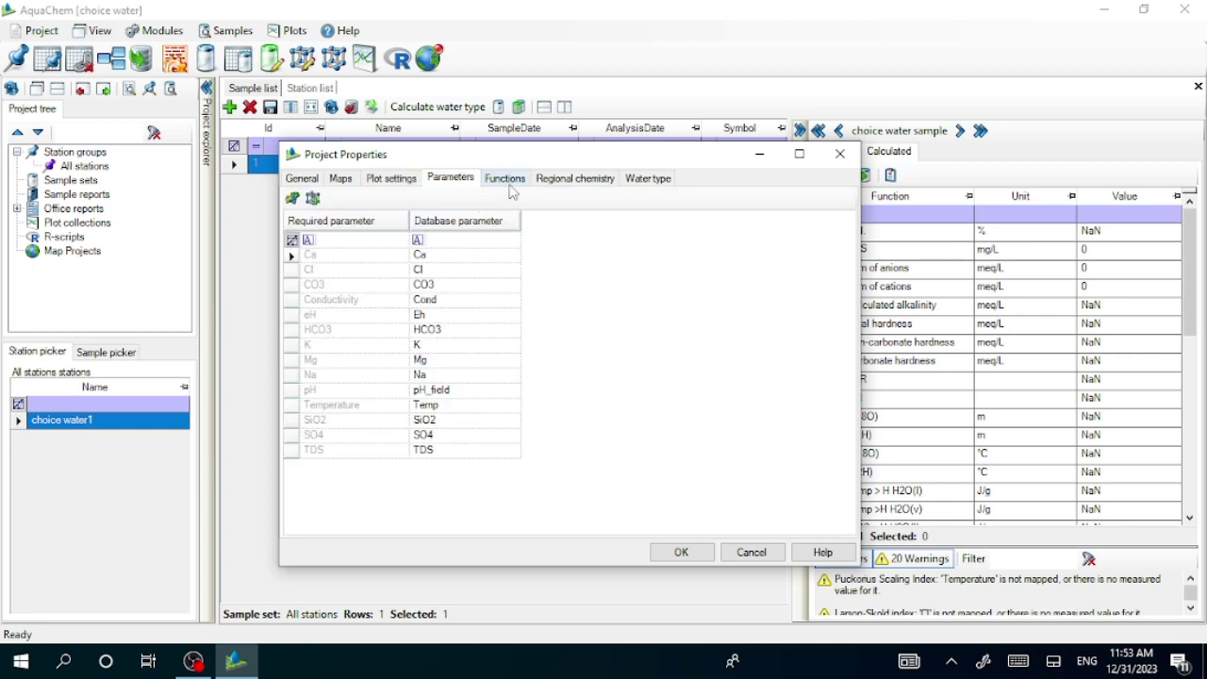
click(510, 189)
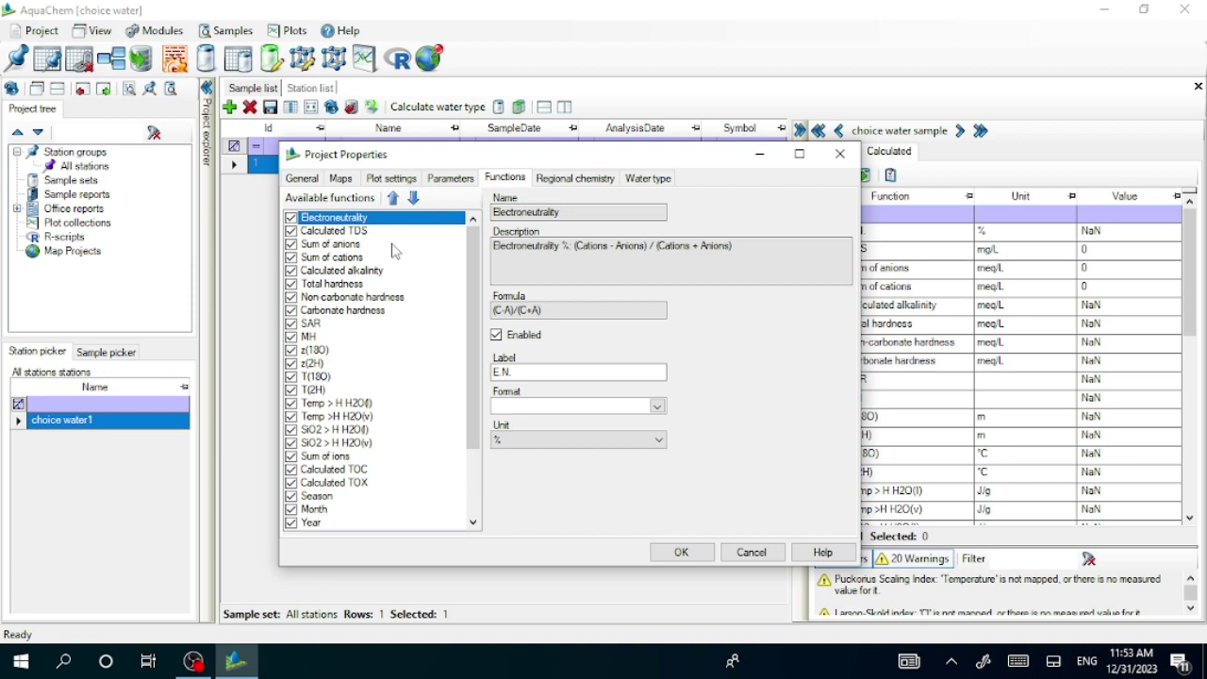
click(359, 241)
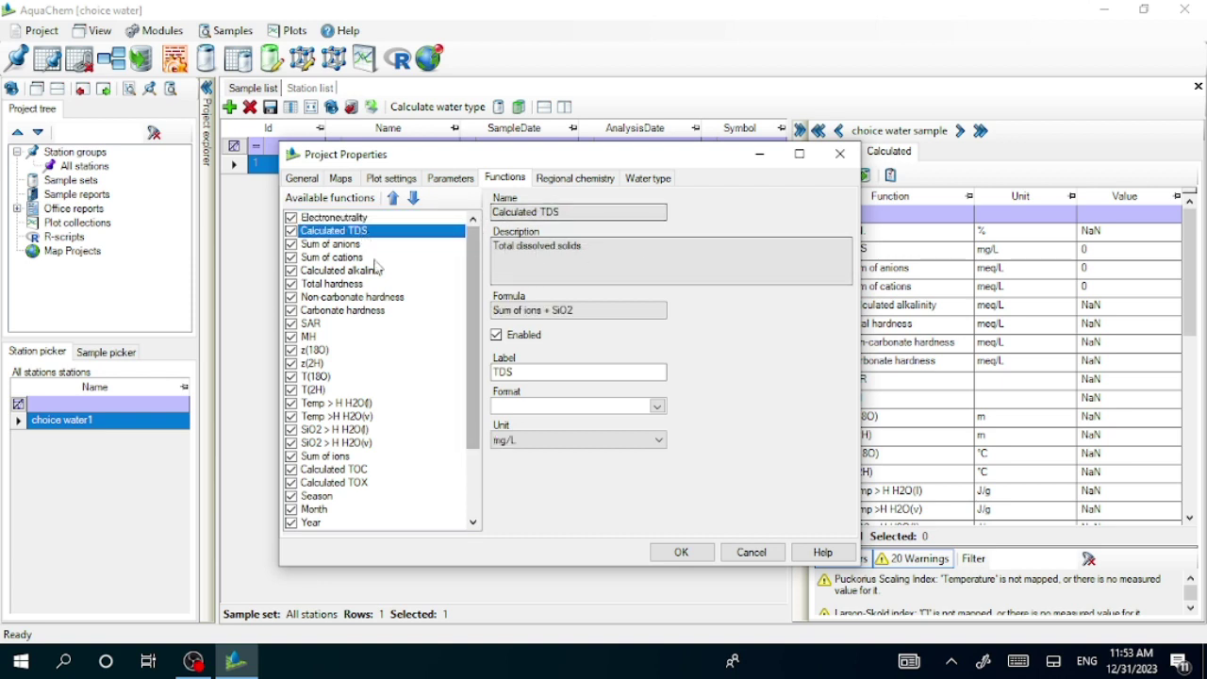
click(347, 247)
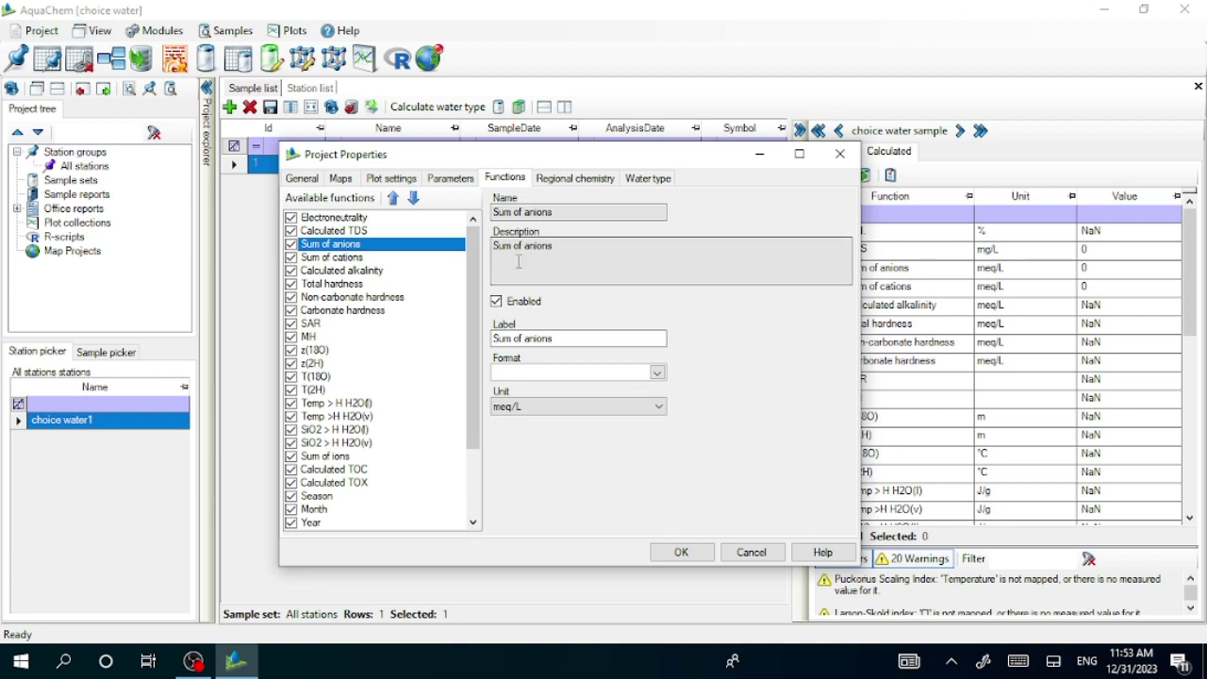
click(341, 258)
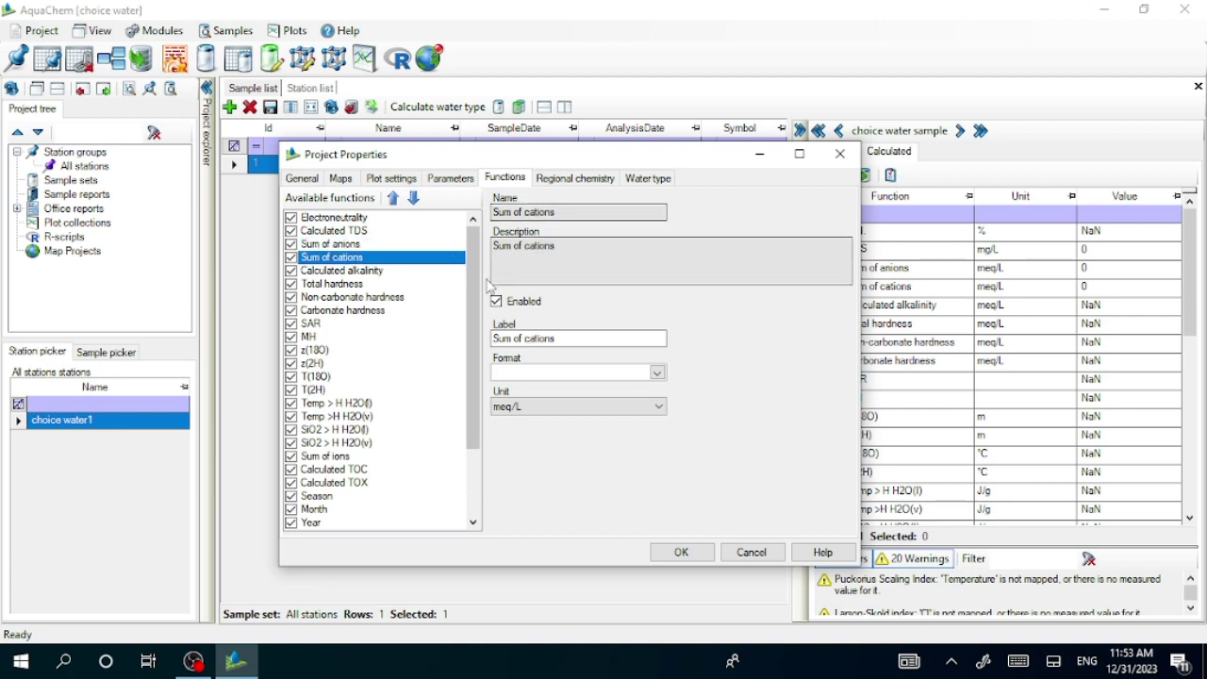
click(474, 524)
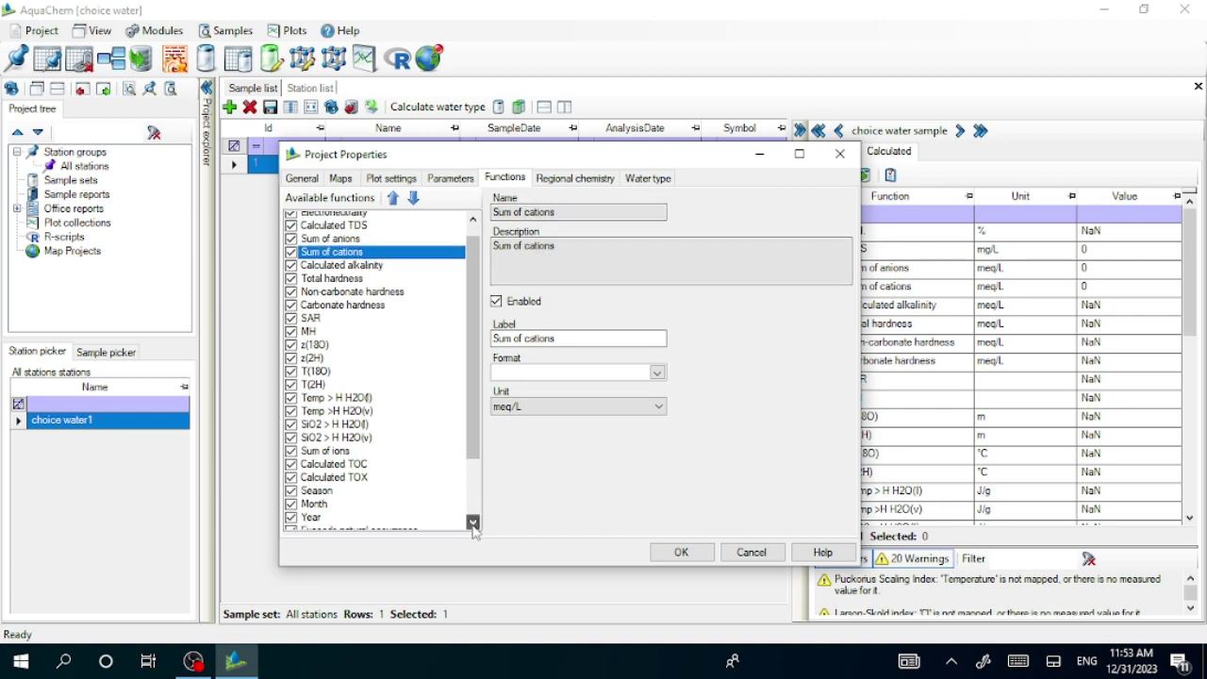
drag(474, 529, 474, 528)
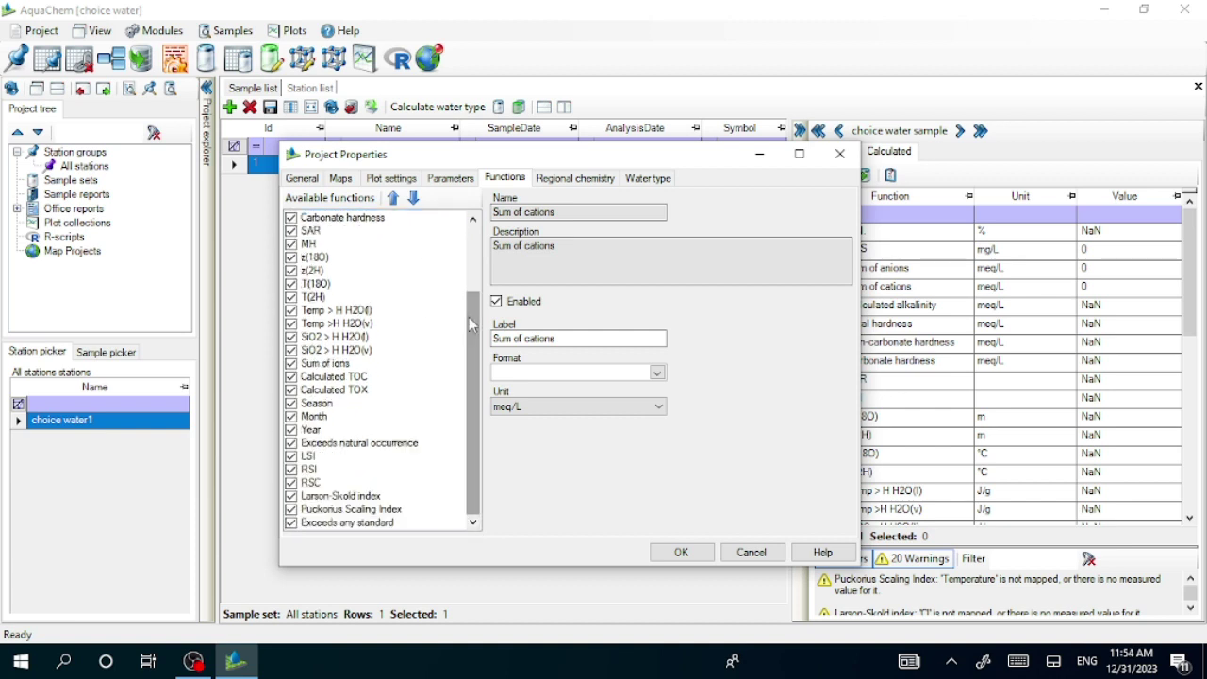
drag(475, 349, 461, 253)
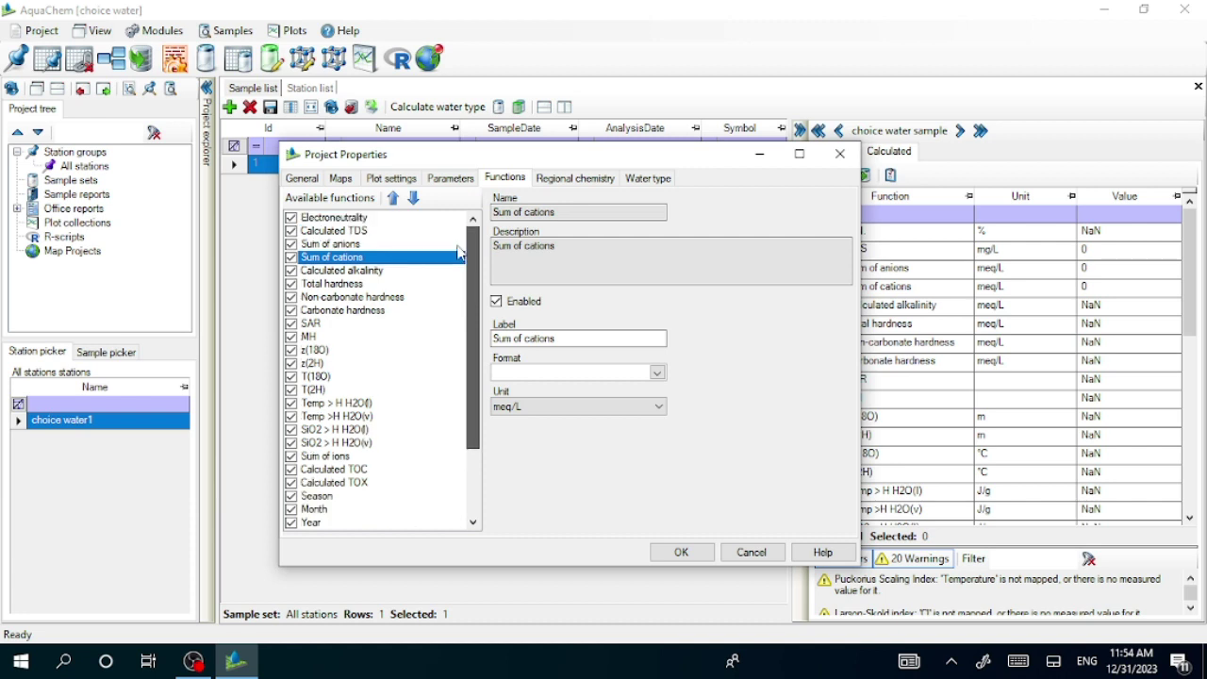
drag(467, 289, 491, 414)
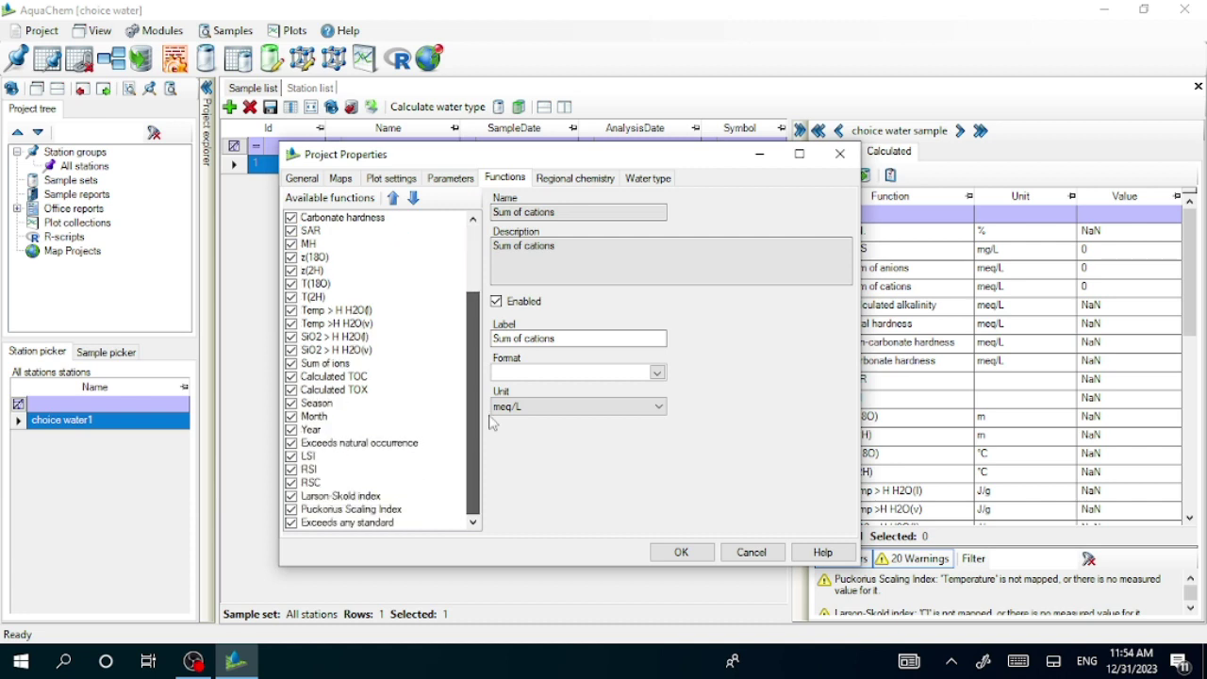
Disable the Calculated TOC function and accept the project properties with Name as water type field to calculate the sample's water type.
click(332, 379)
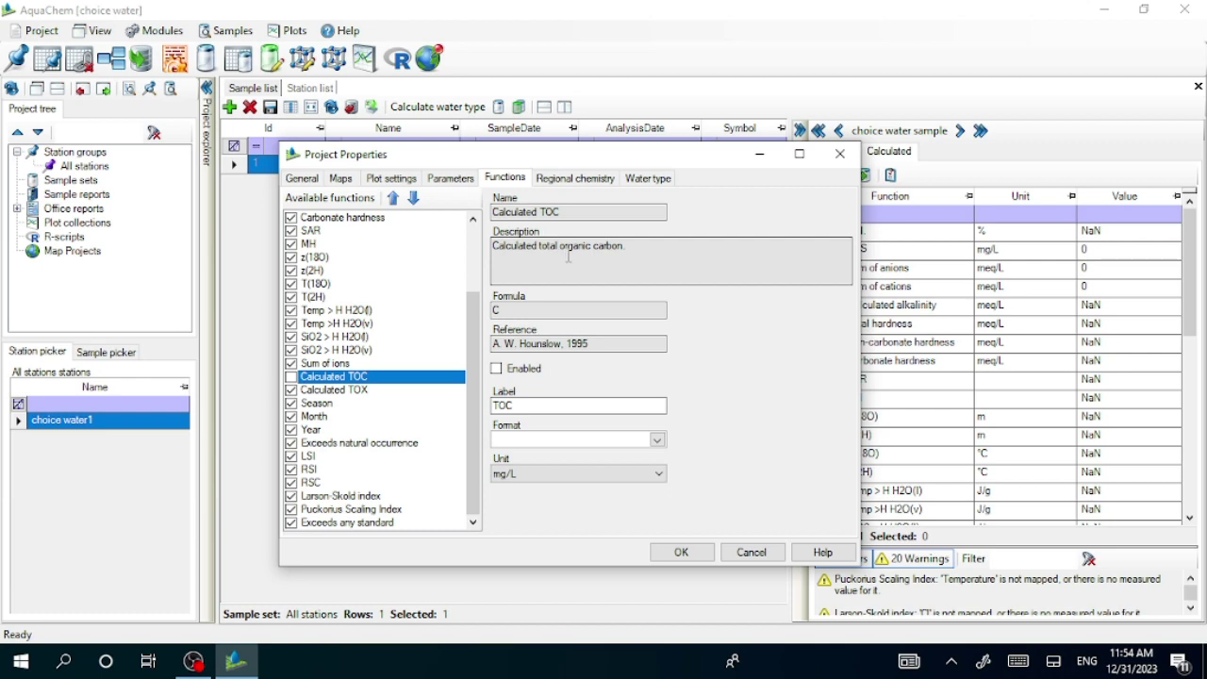
drag(663, 163, 631, 264)
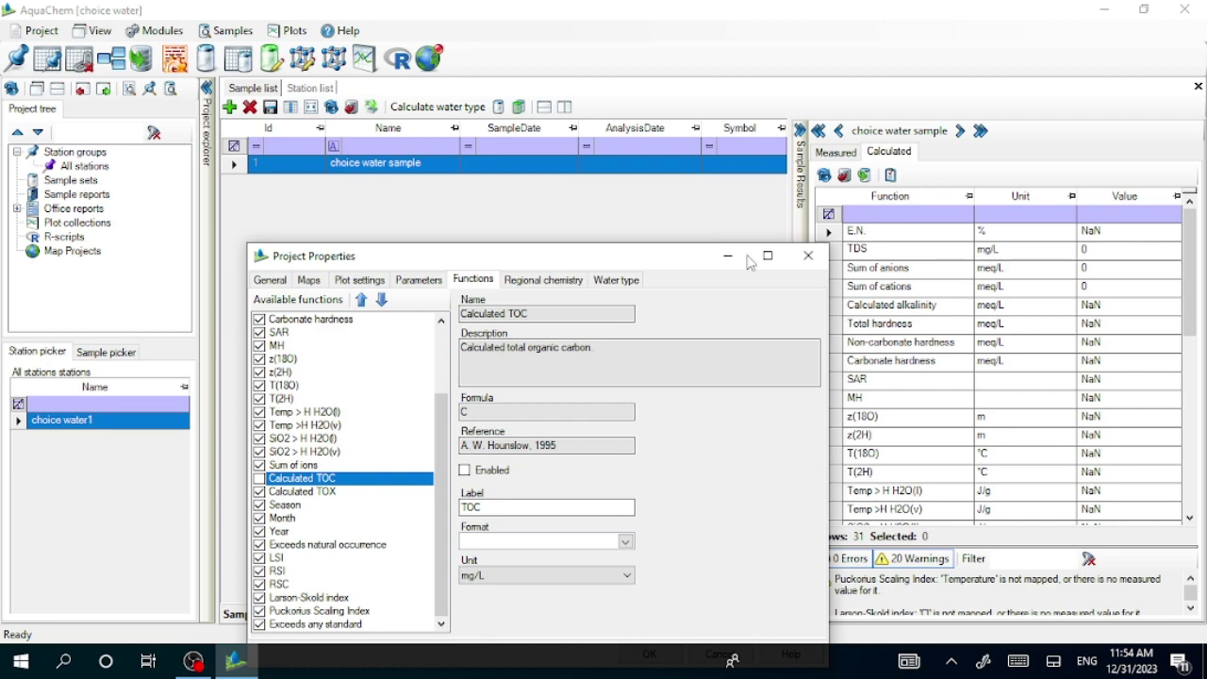
drag(680, 267, 685, 105)
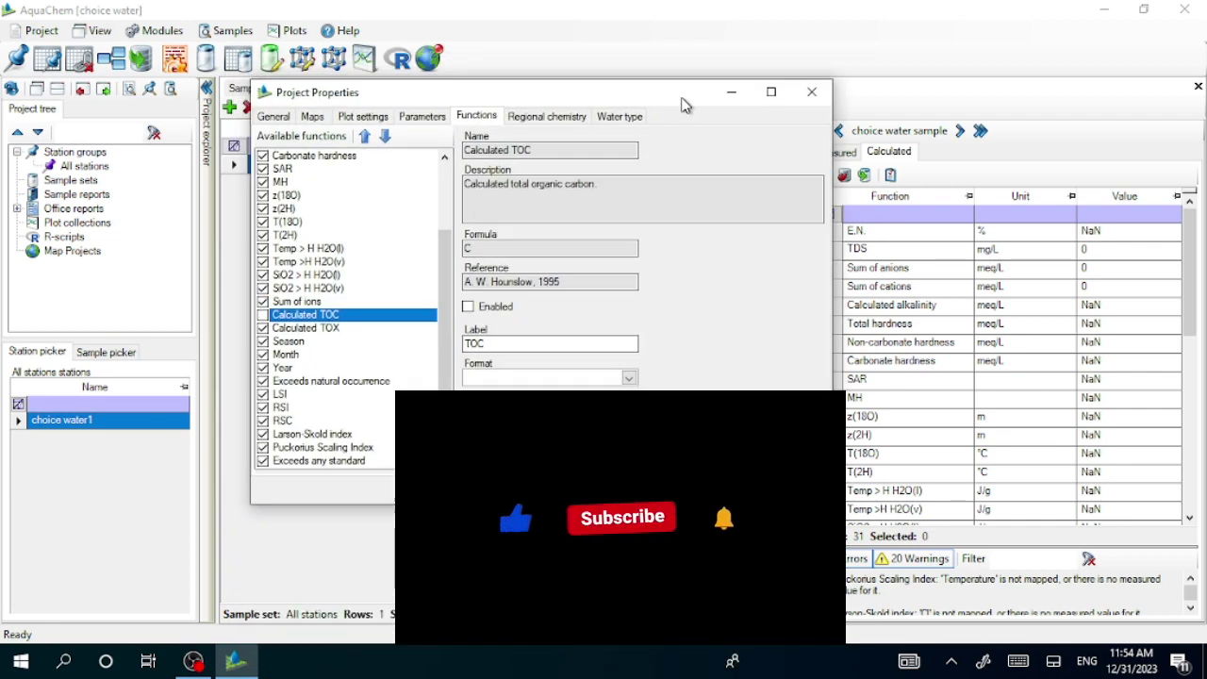
click(286, 119)
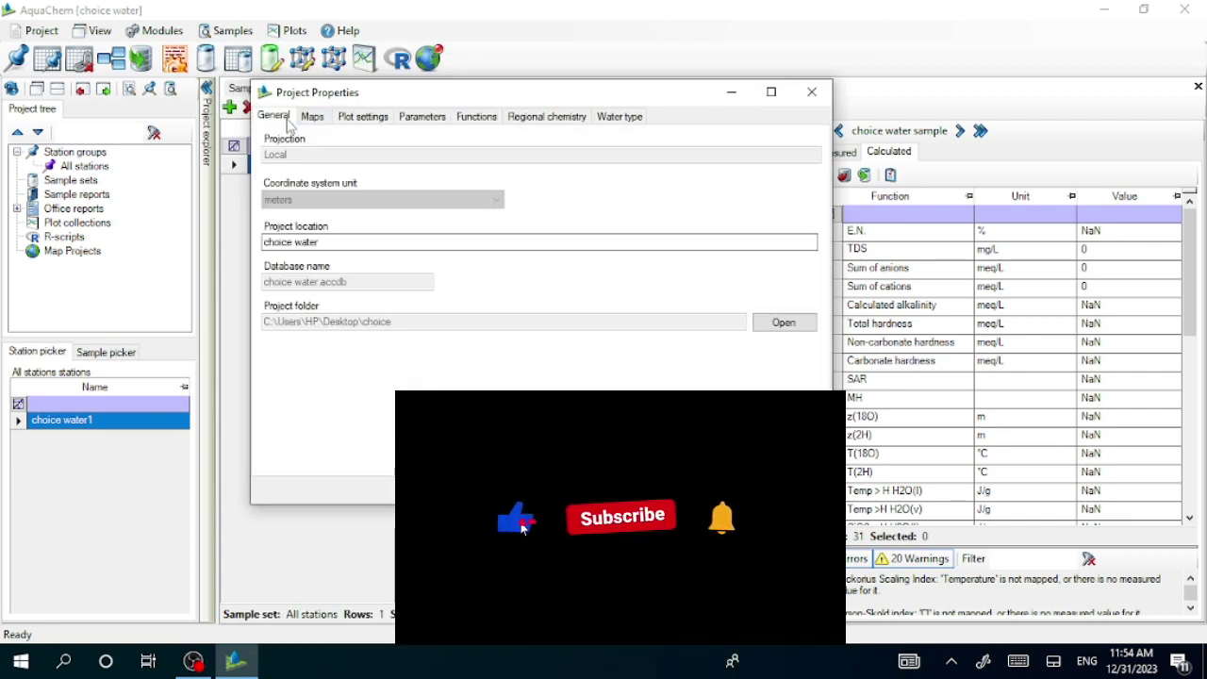
click(619, 117)
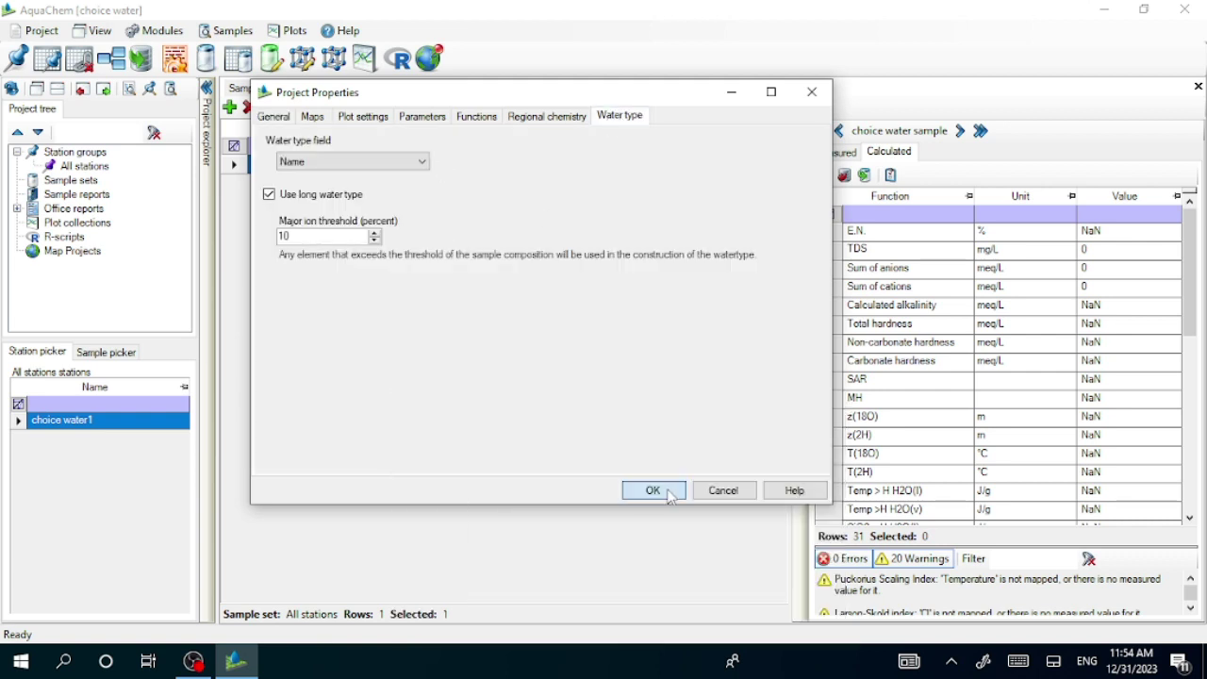
click(668, 494)
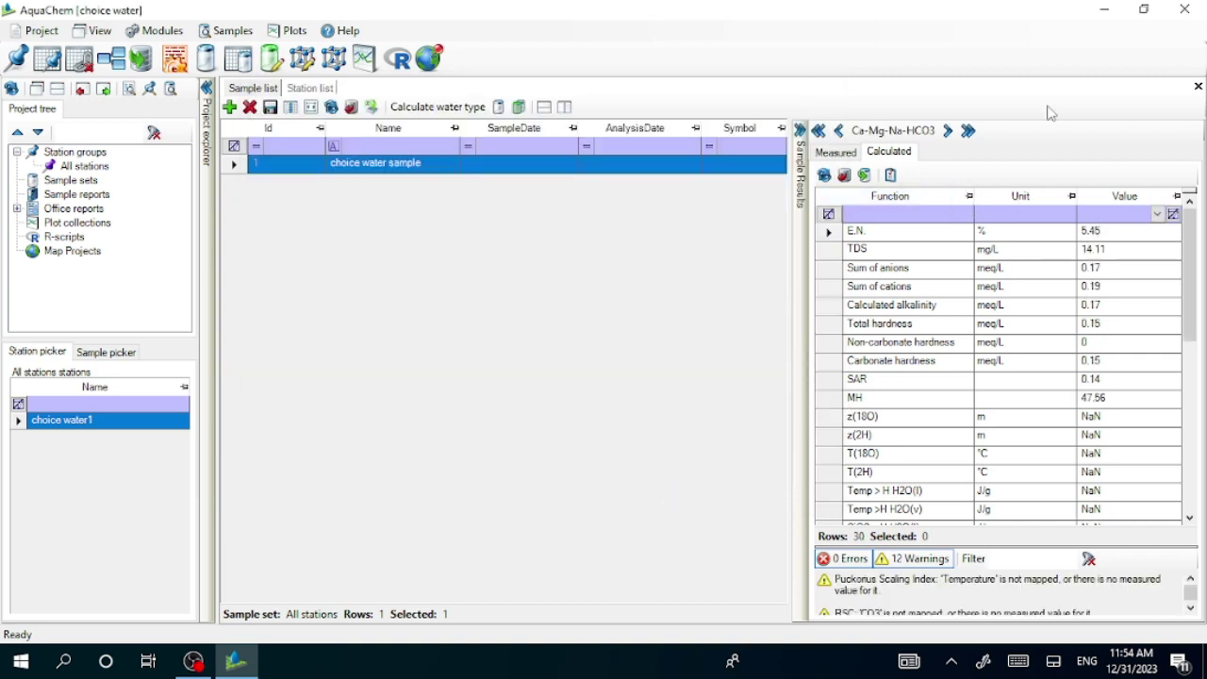
Review the sample's full list of calculated values and compare it with the measured results.
click(1196, 368)
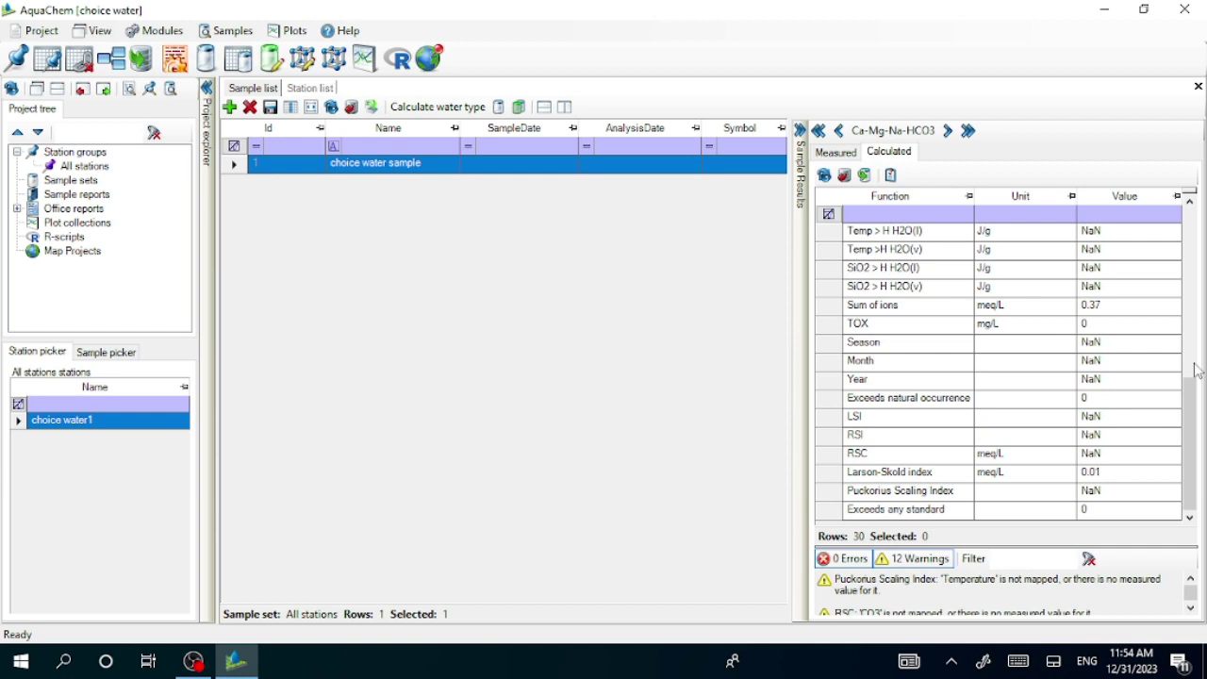
drag(1192, 422, 1167, 240)
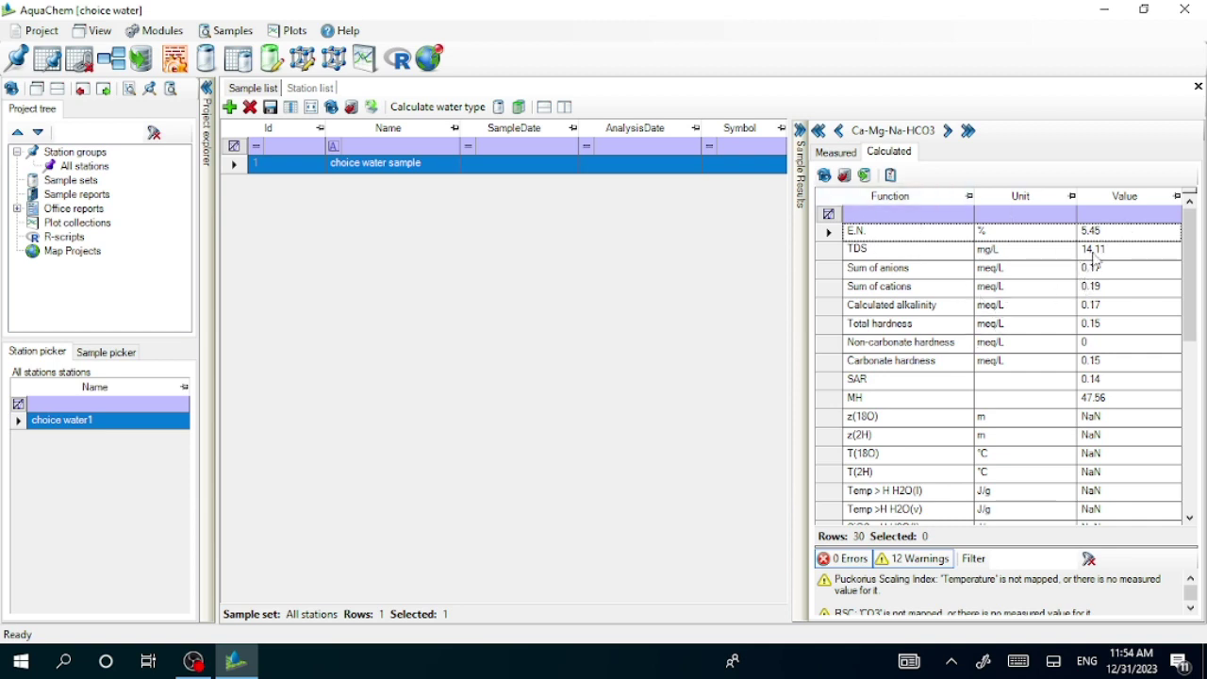
click(837, 152)
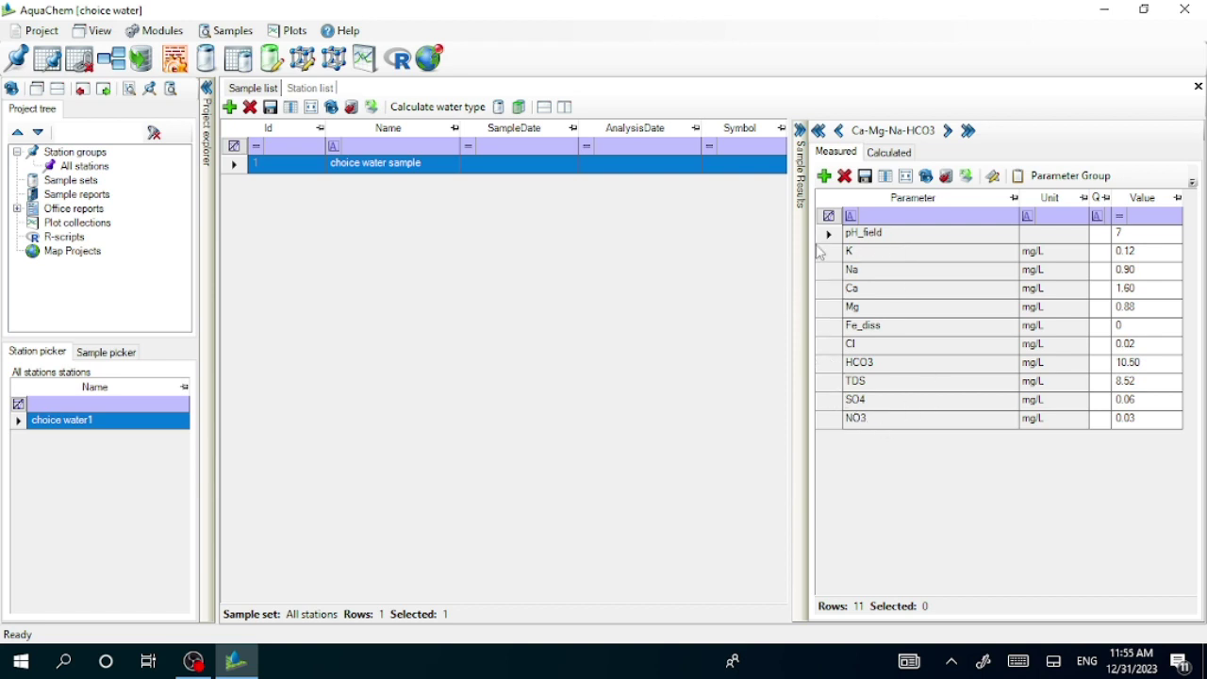
click(896, 153)
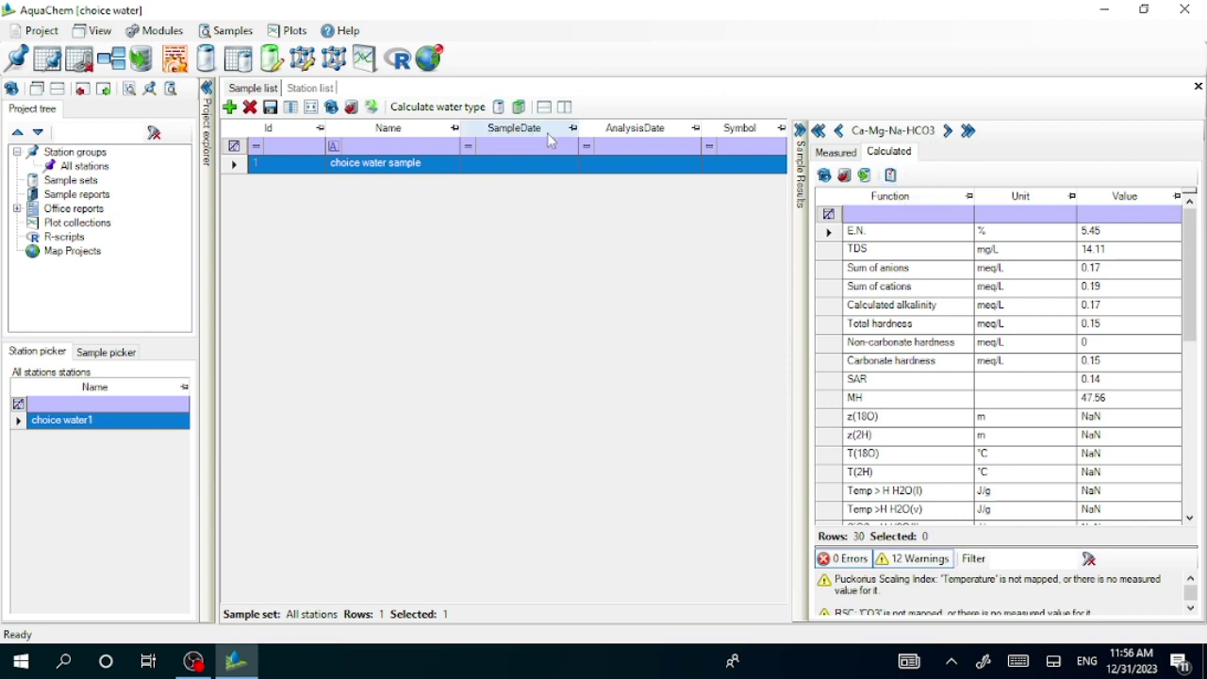
click(500, 108)
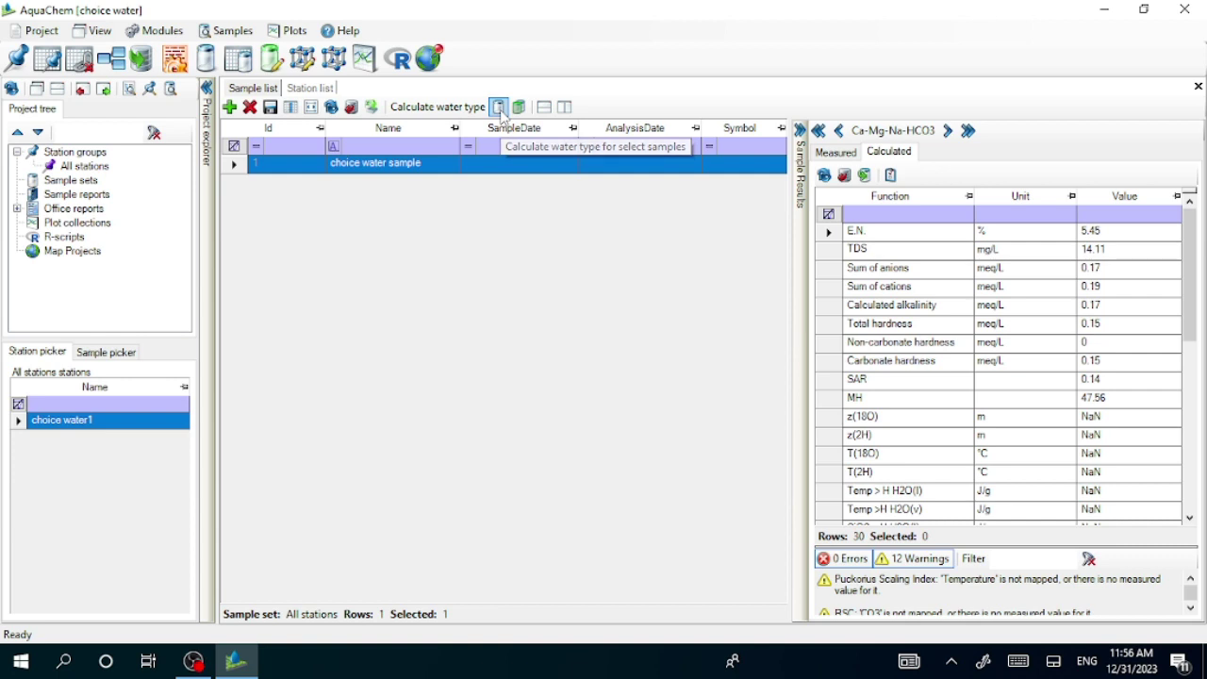
Create a new plot collection and add a Piper plot based on the active sample set.
click(303, 40)
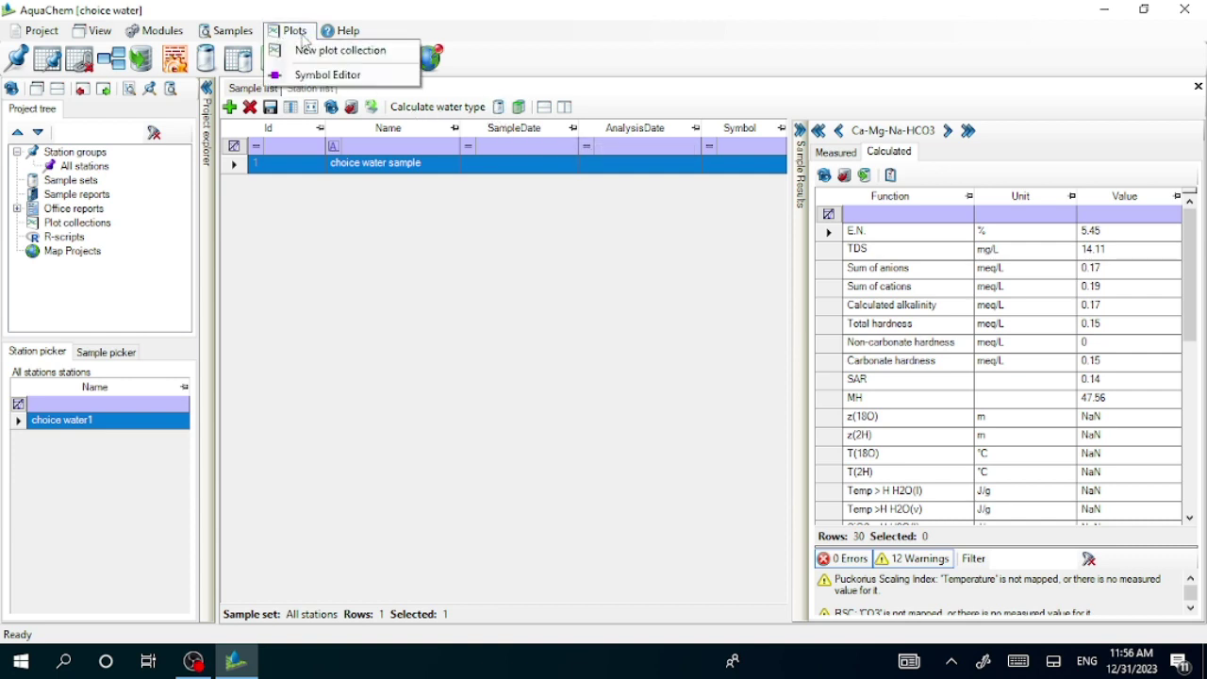
click(342, 52)
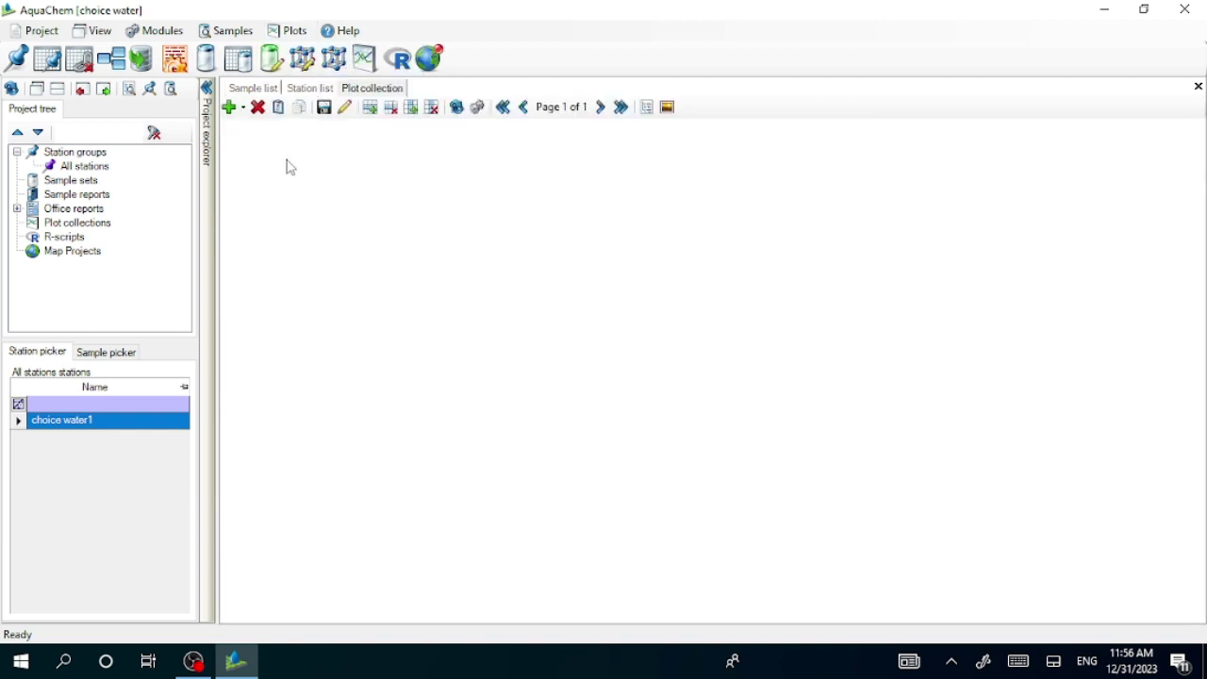
click(241, 108)
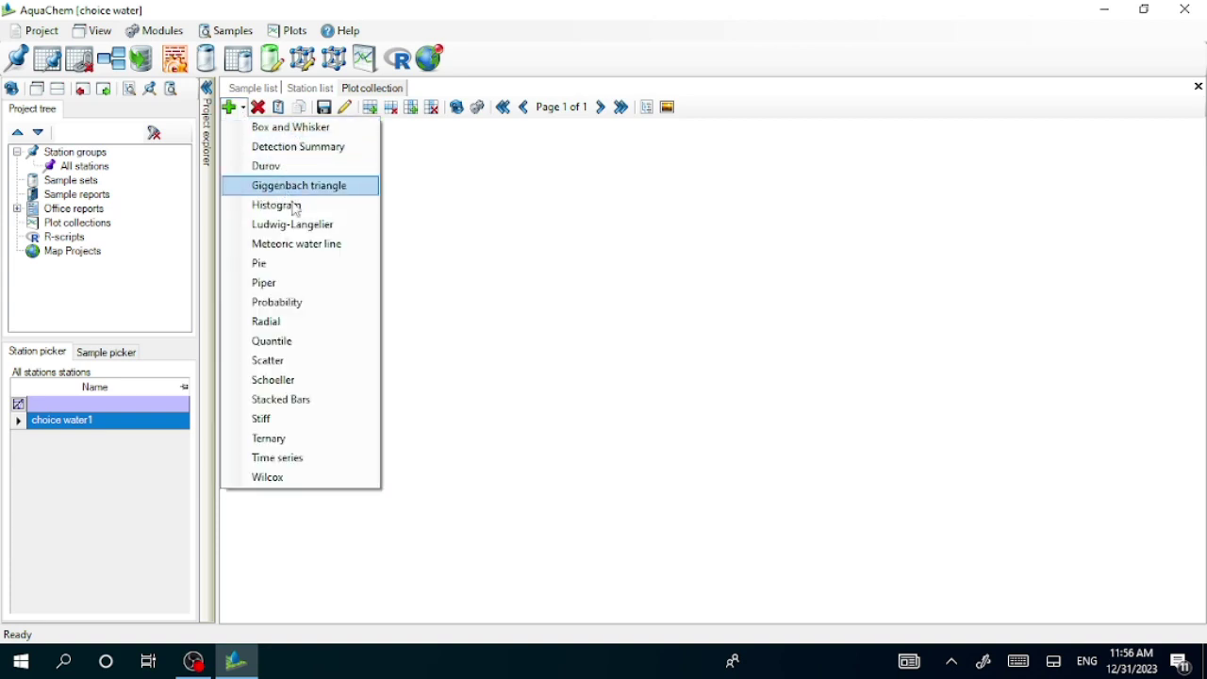
click(302, 283)
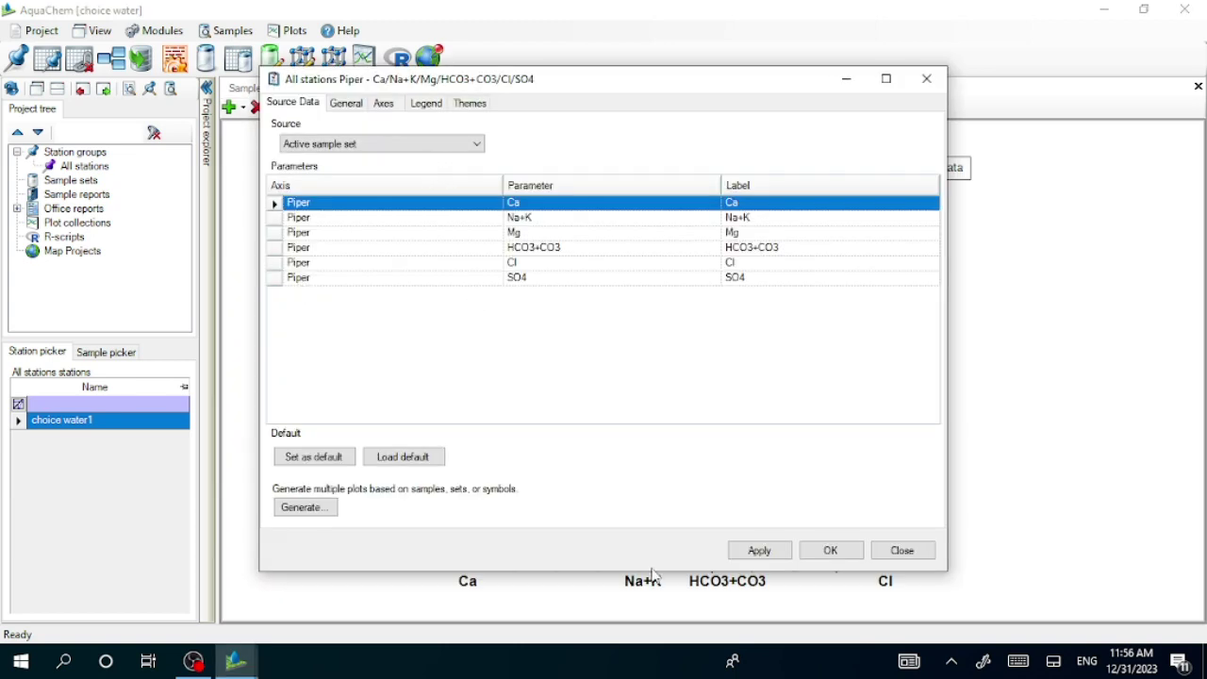
click(759, 553)
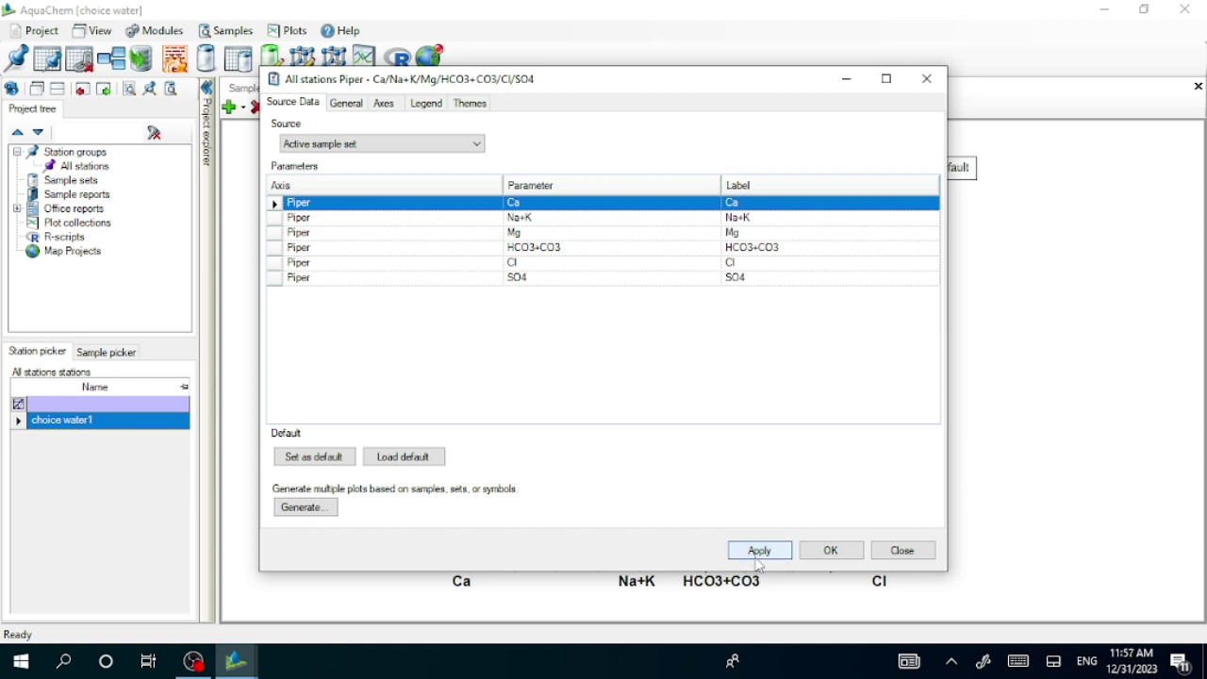
click(831, 552)
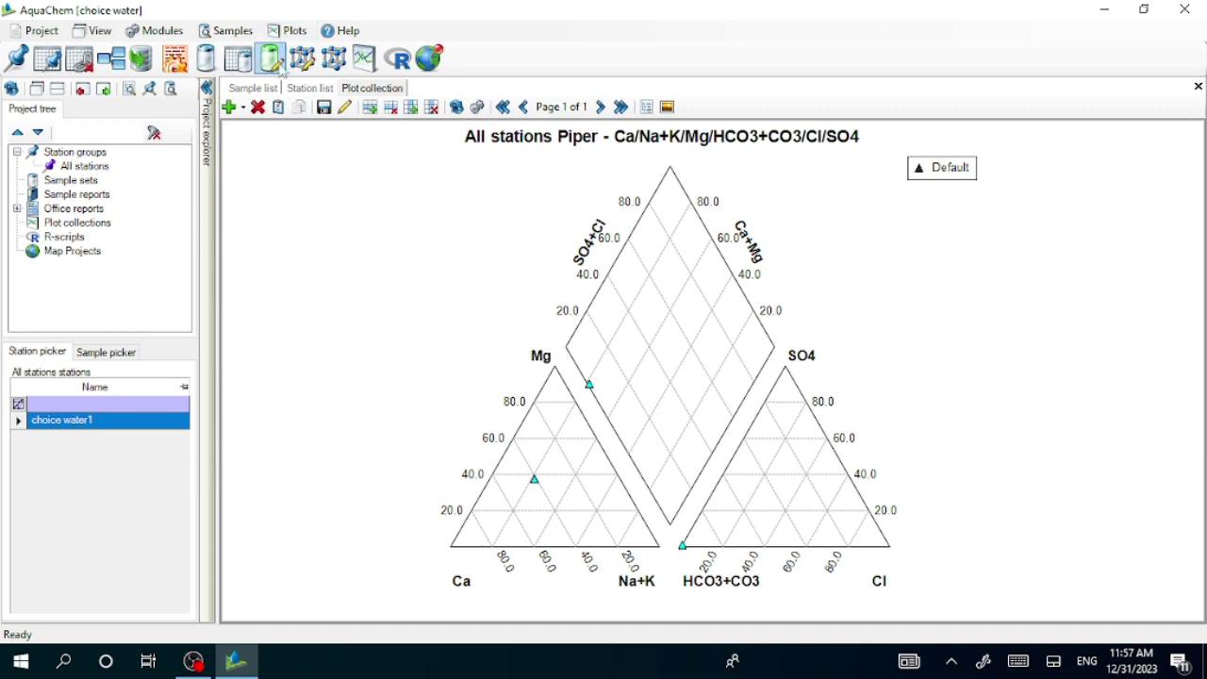
Add a histogram of pH (field) for the active sample set to the plot collection.
click(243, 108)
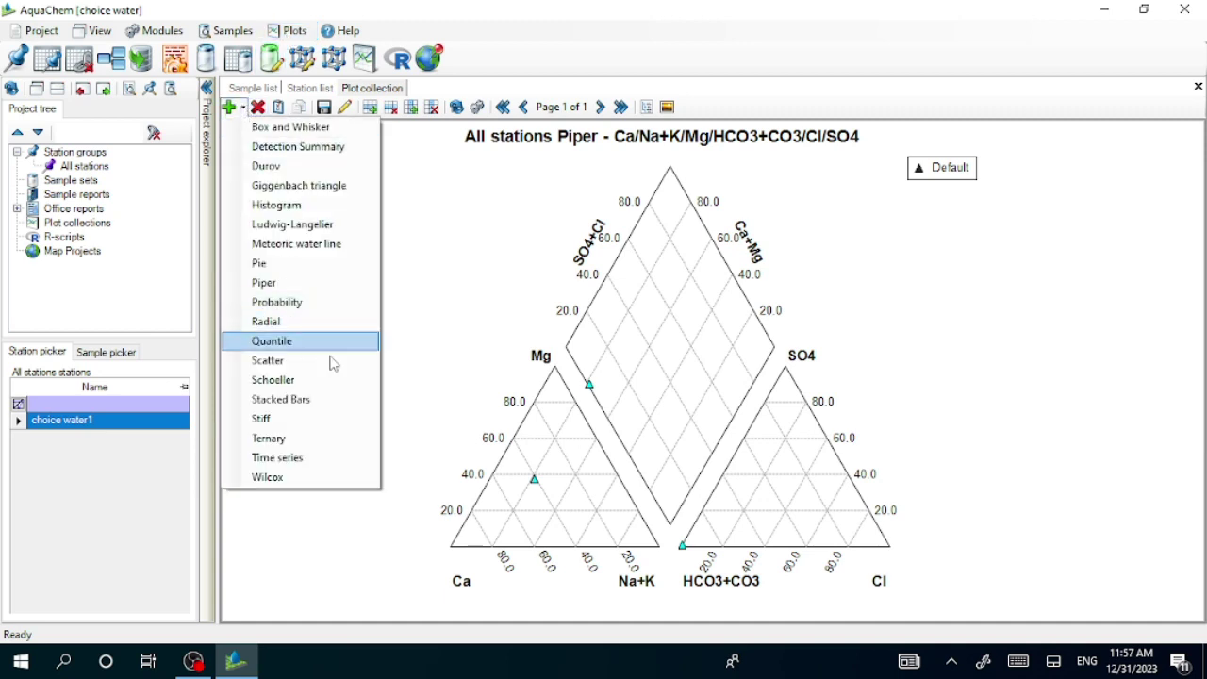
click(307, 206)
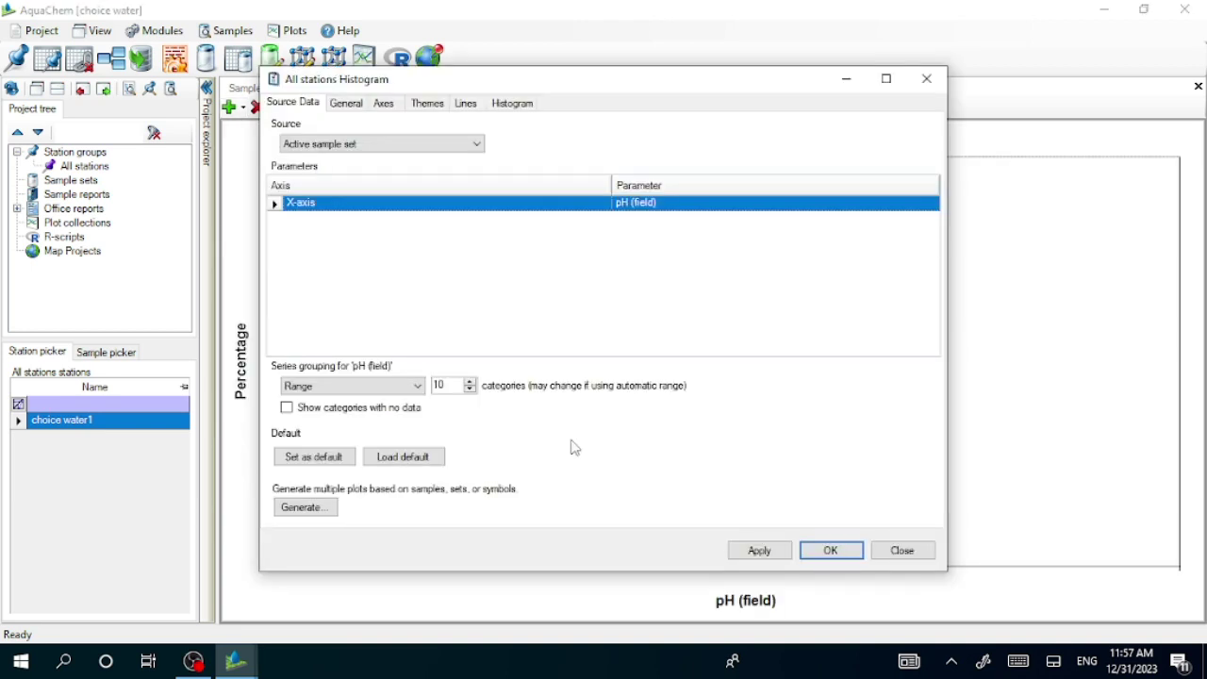
click(813, 547)
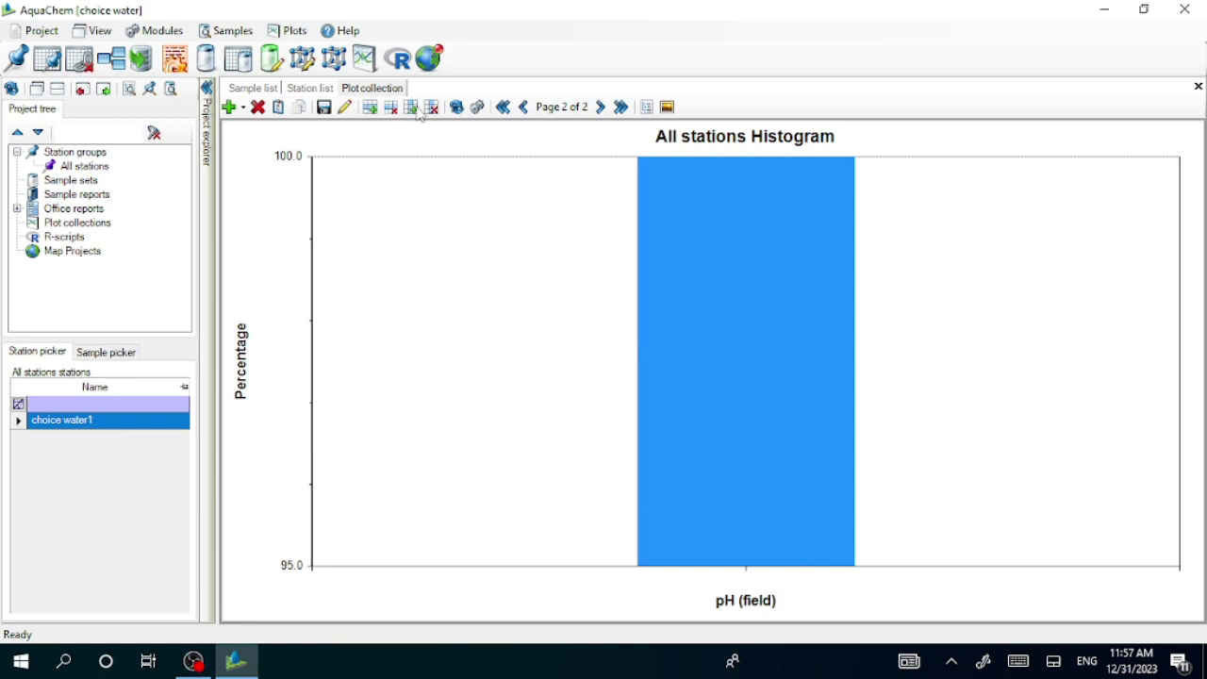
Add a Durov plot with the default parameters to the plot collection.
click(274, 32)
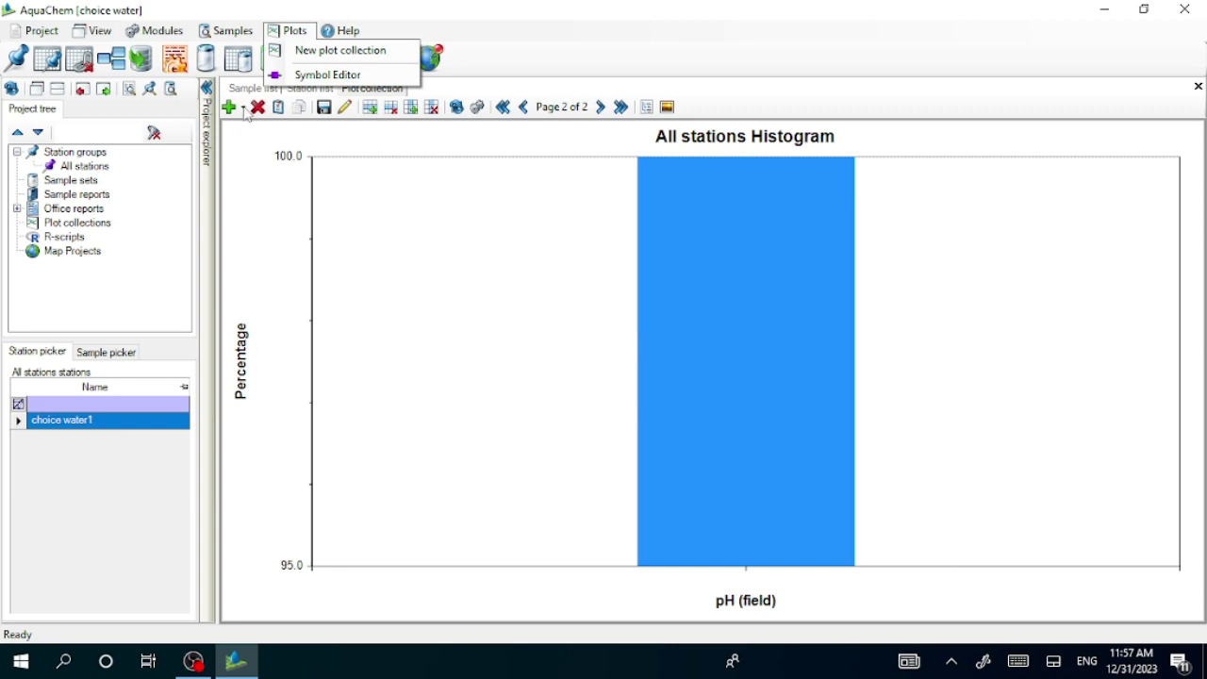
click(243, 107)
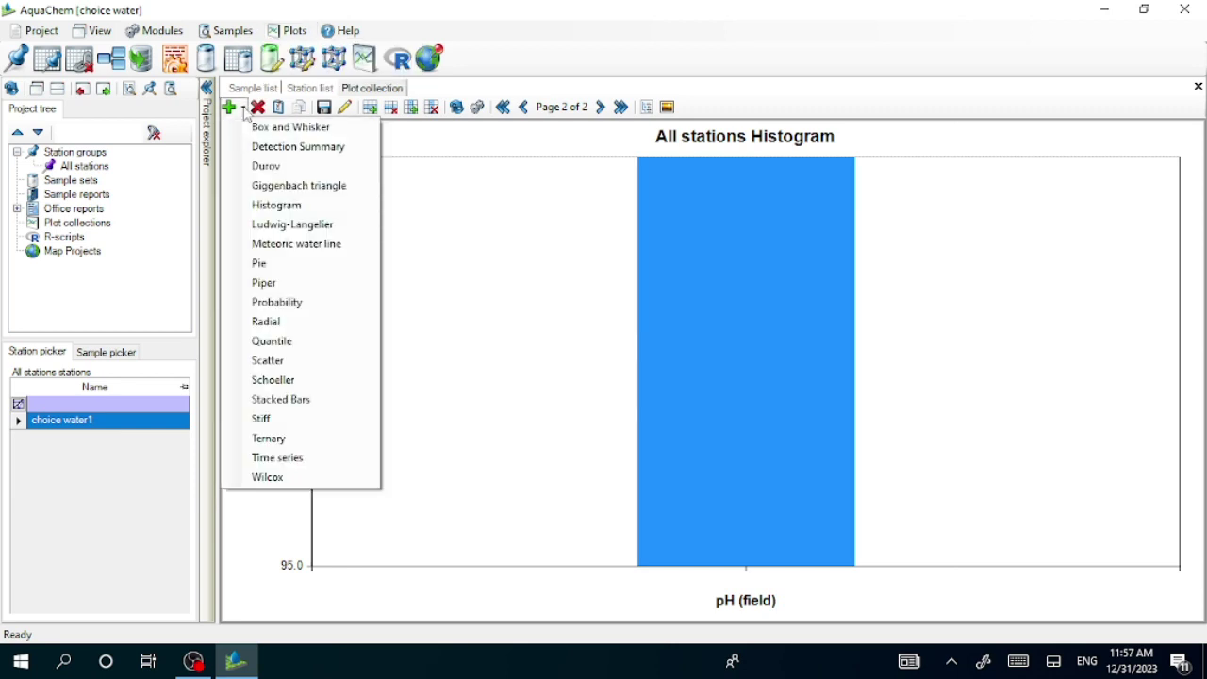
click(294, 174)
click(849, 554)
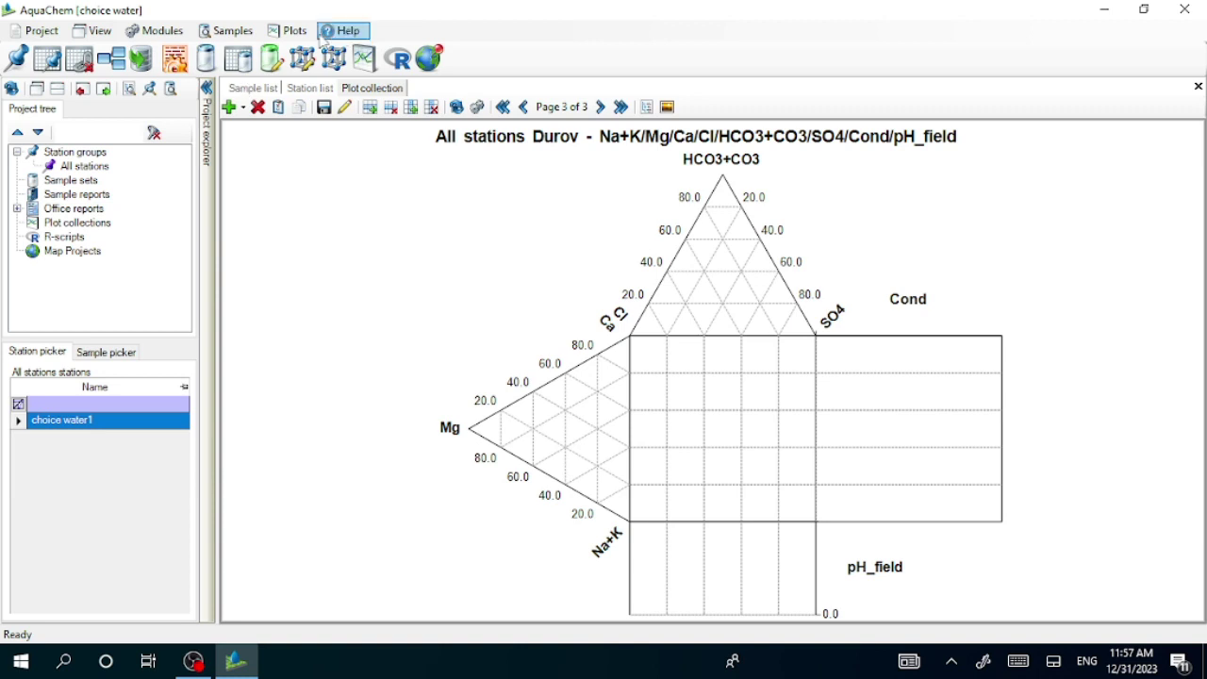
Add another Piper plot with the default ion parameters as a further page of the first plot collection.
click(243, 109)
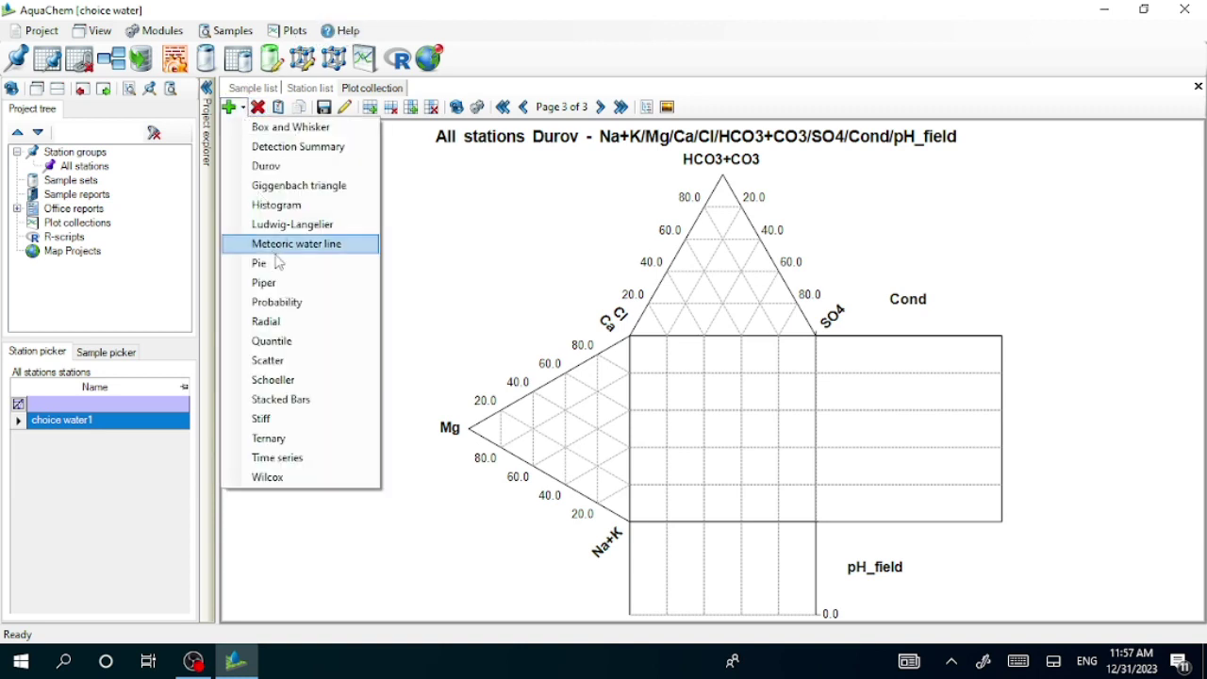
click(283, 283)
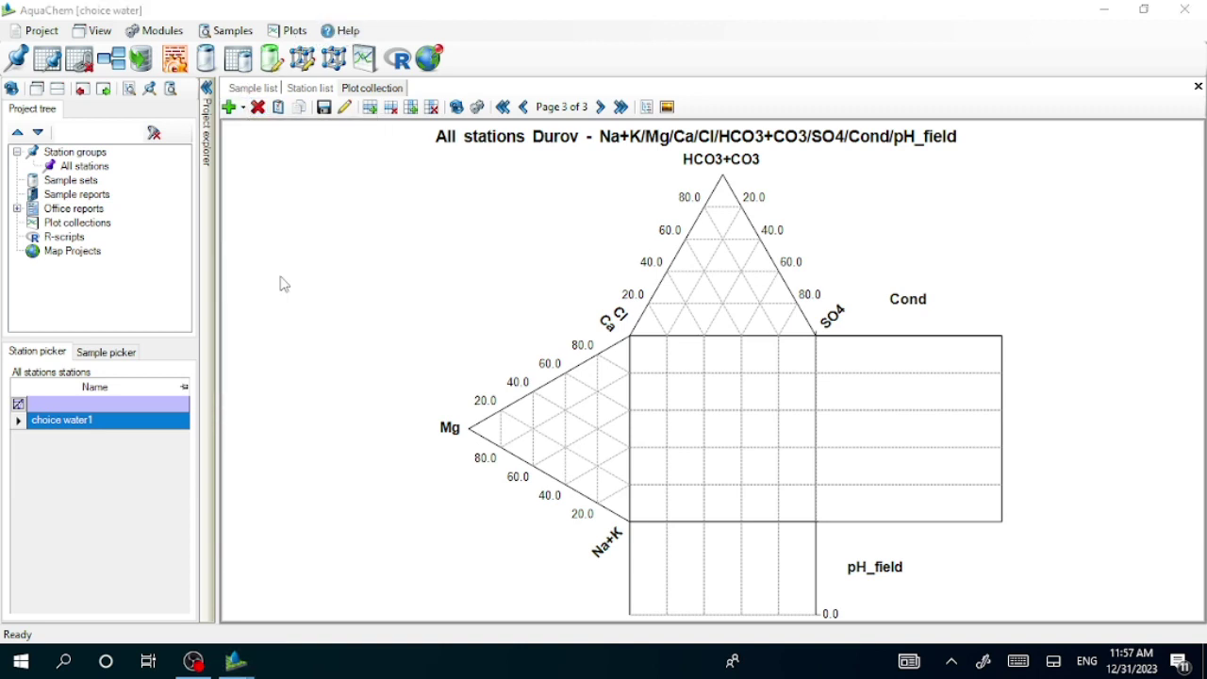
click(827, 550)
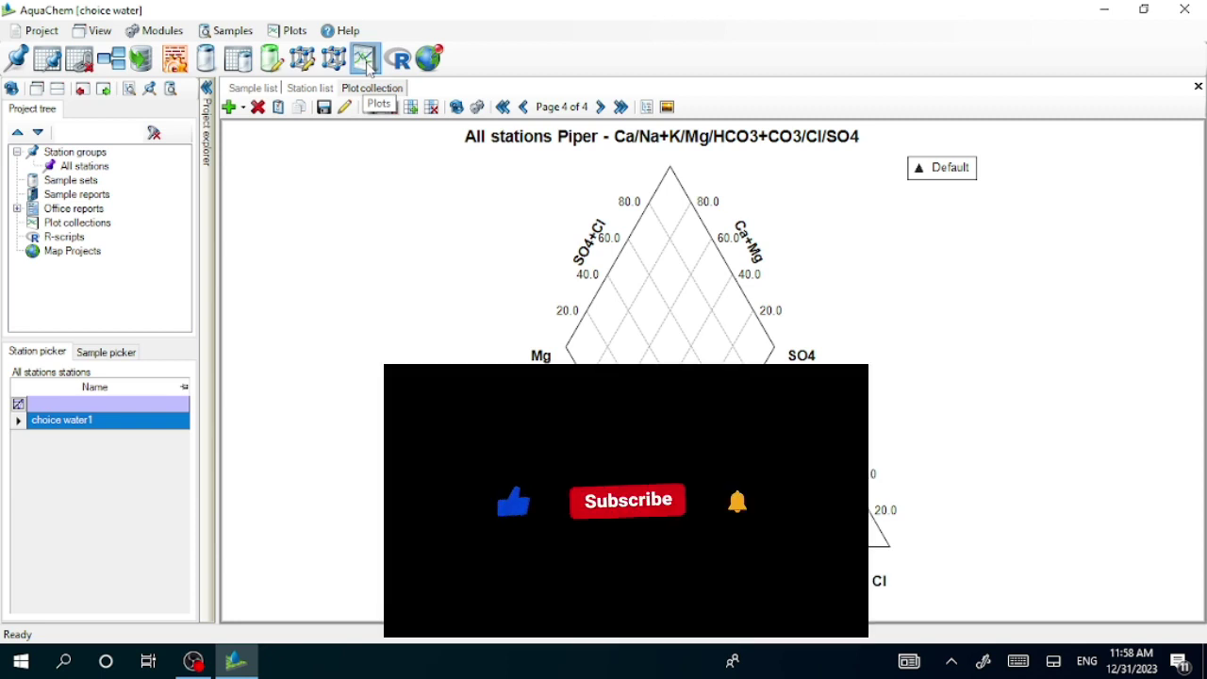
Create a second plot collection and add a scatter plot with Na on the X-axis and Cl on the Y-axis.
click(366, 62)
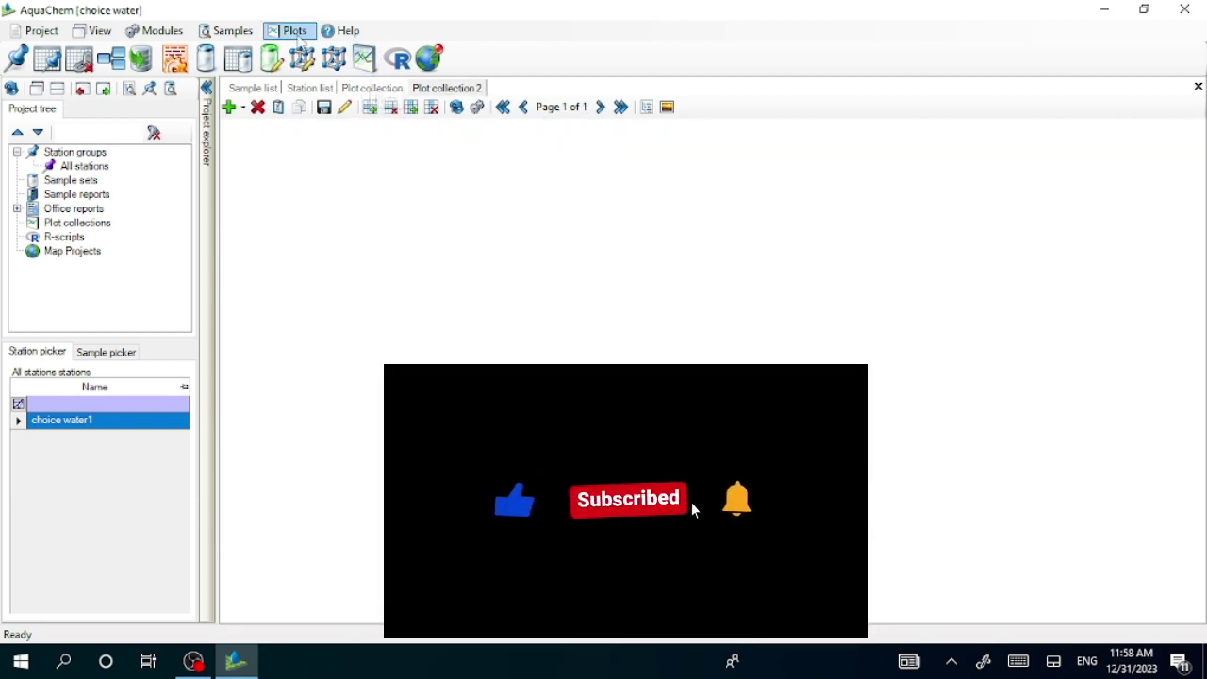
click(290, 31)
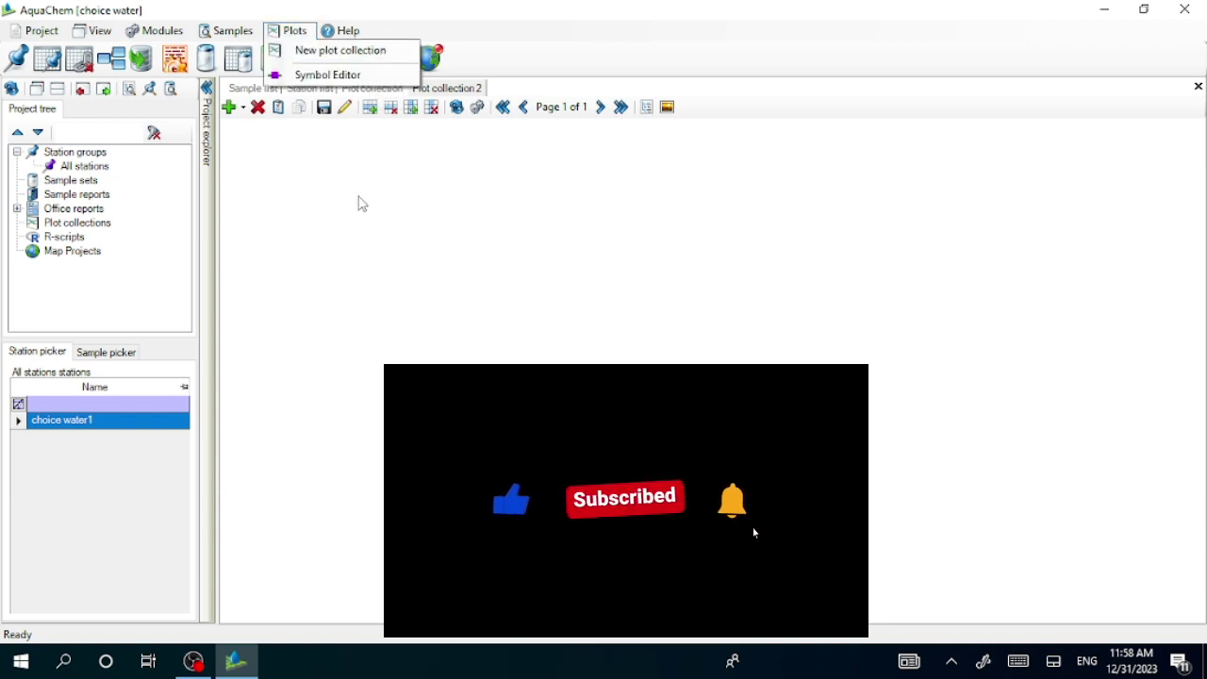
click(290, 31)
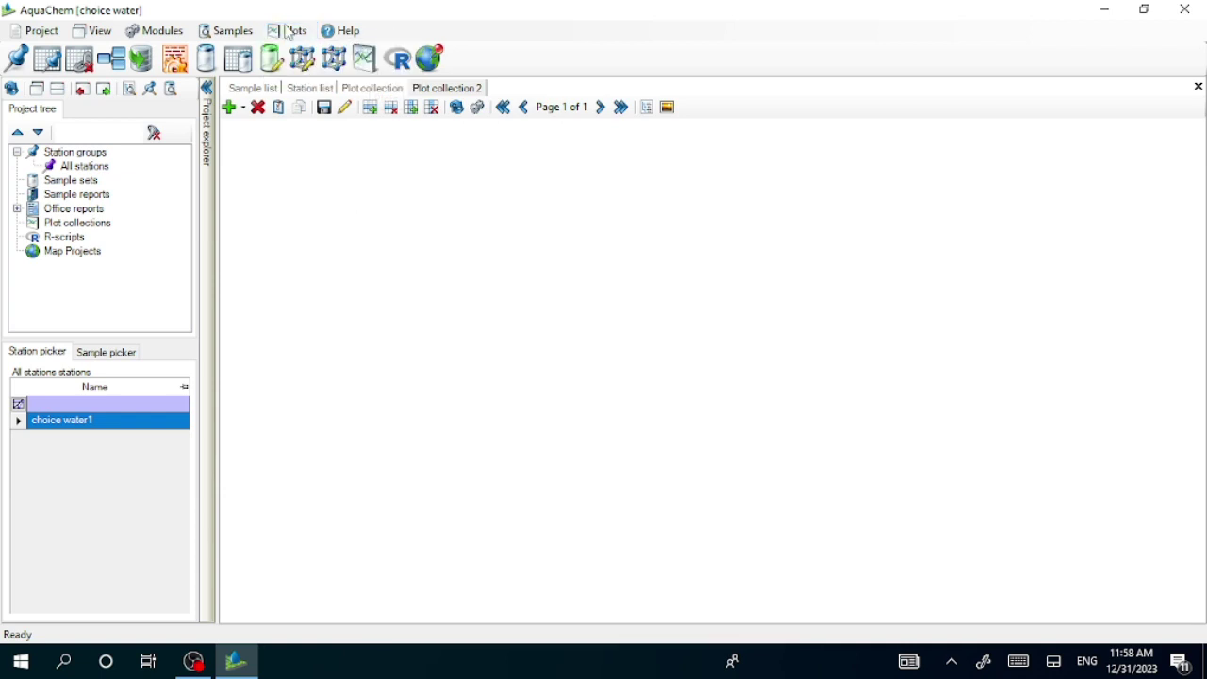
click(244, 109)
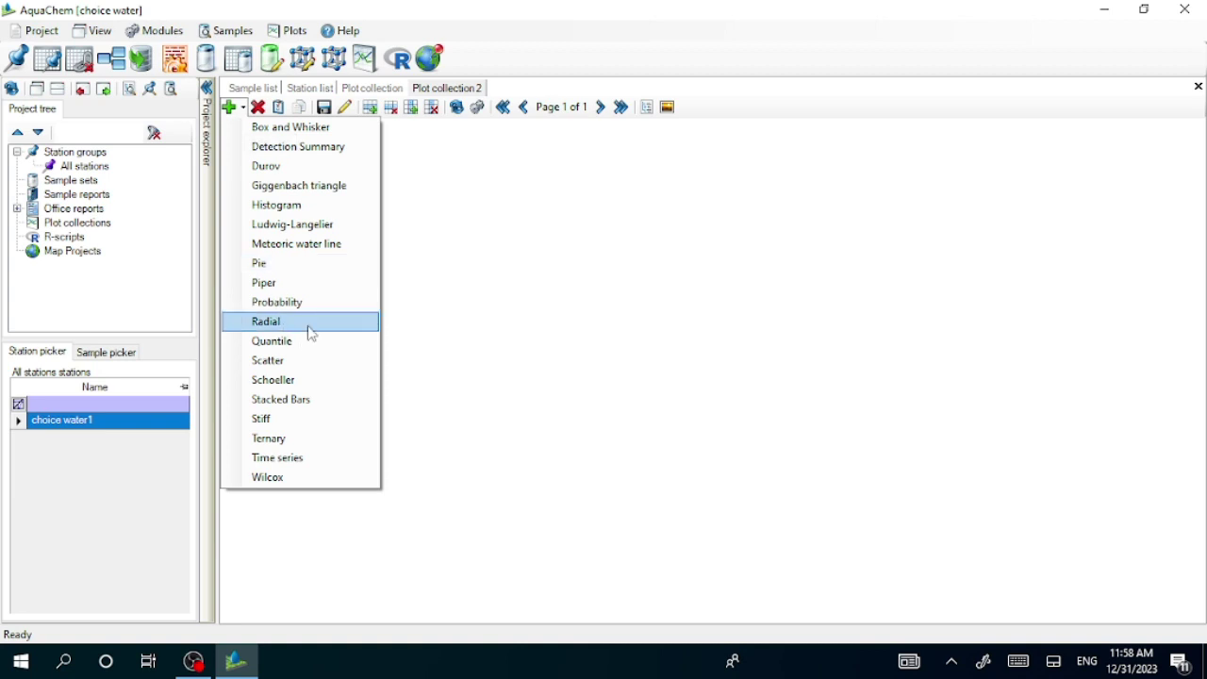
click(318, 365)
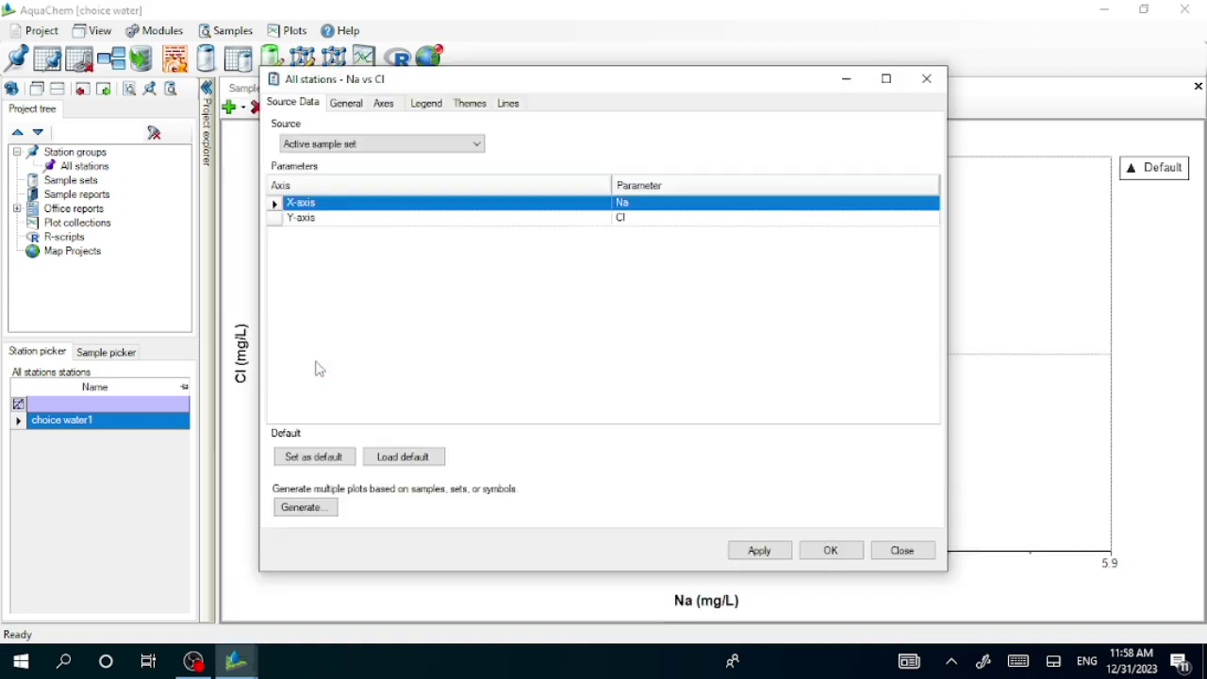
click(831, 553)
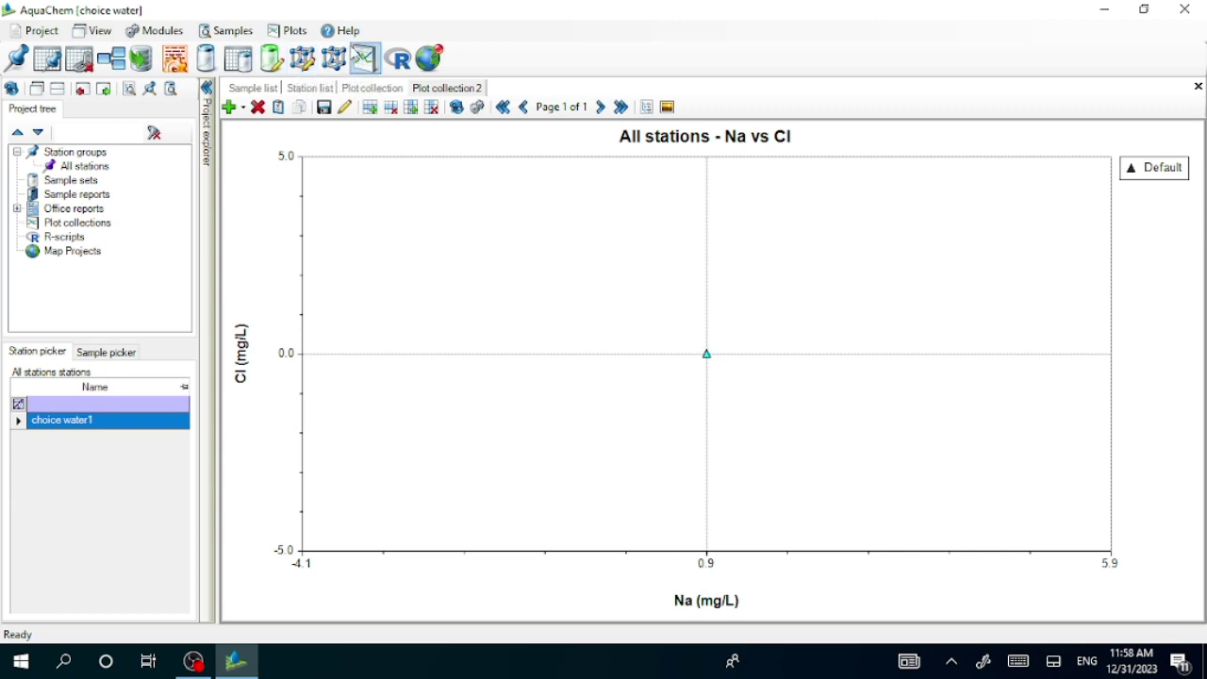
click(289, 31)
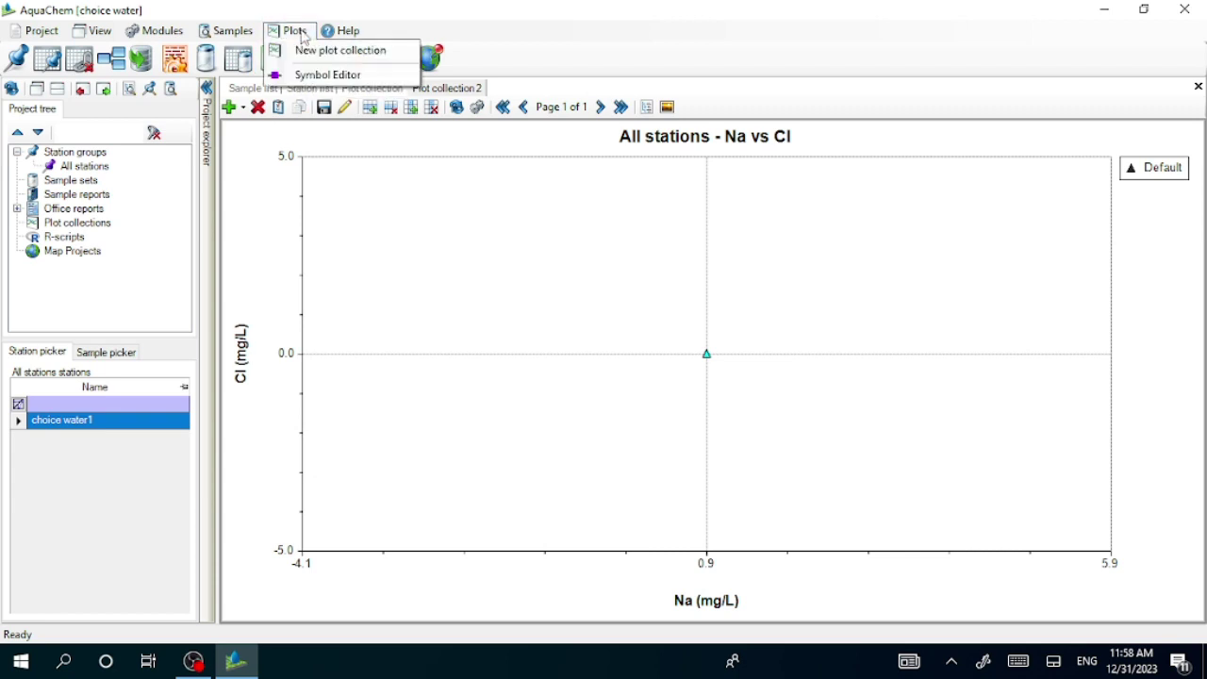
click(256, 107)
click(257, 107)
click(766, 397)
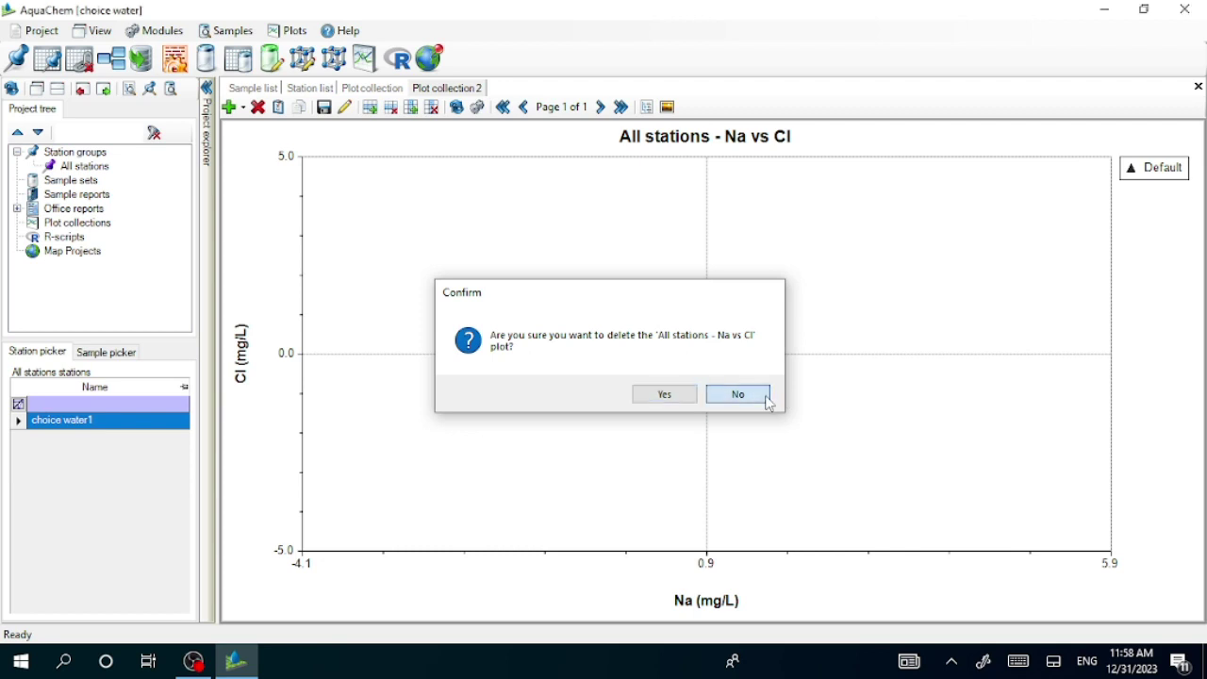
Add a Piper plot of the active sample set to the second plot collection after the scatter plot.
click(242, 110)
click(291, 285)
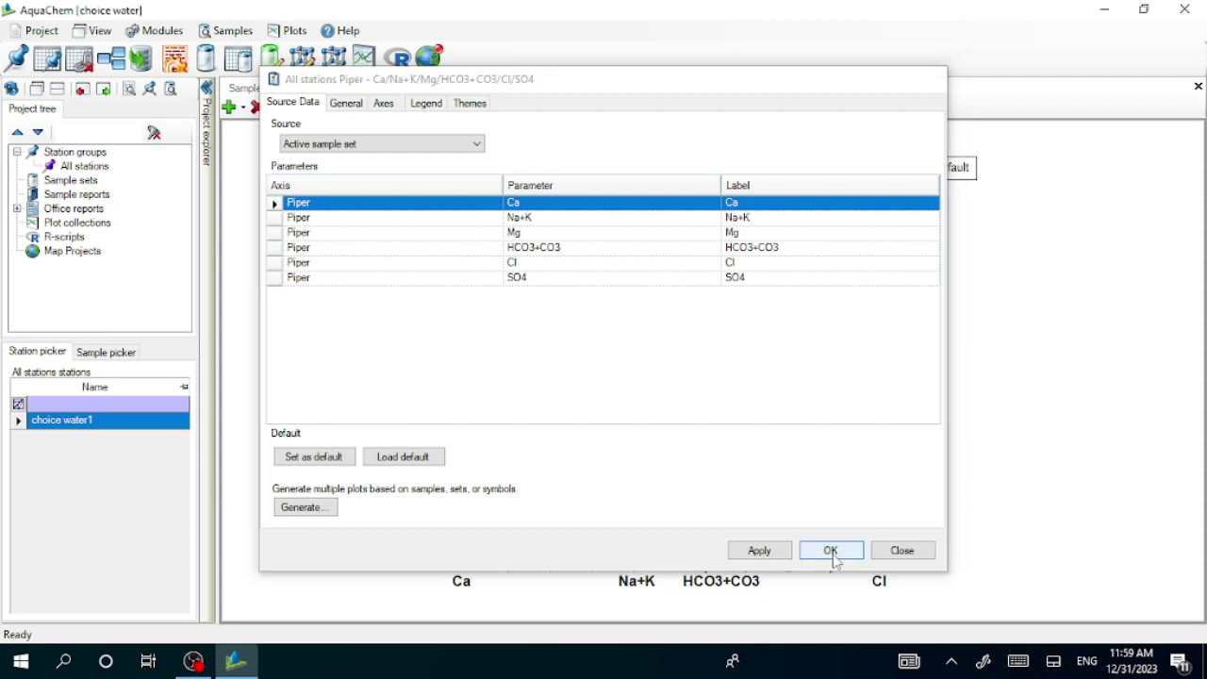
click(833, 551)
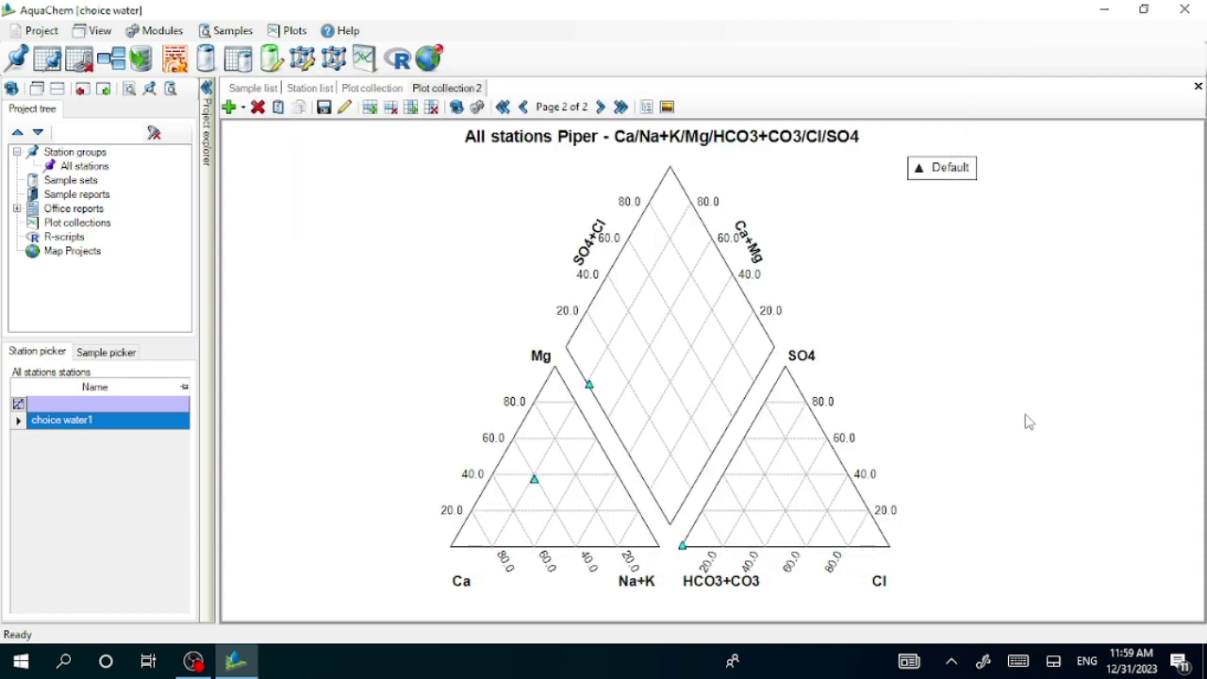